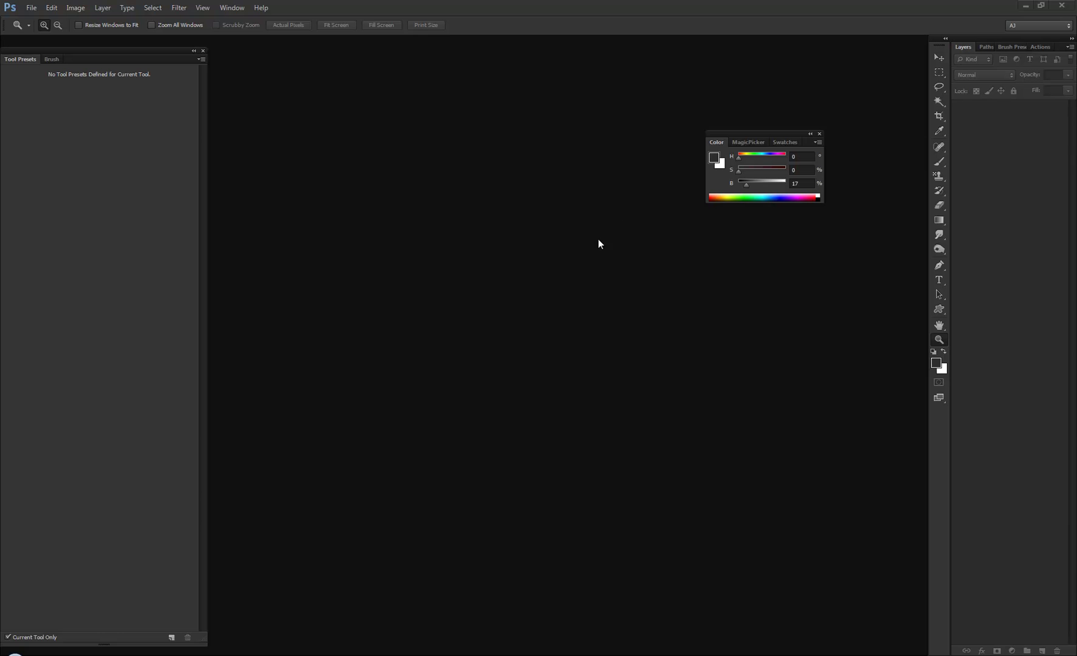
- Create a new document with a white background
key(ctrl+n)
click(872, 150)
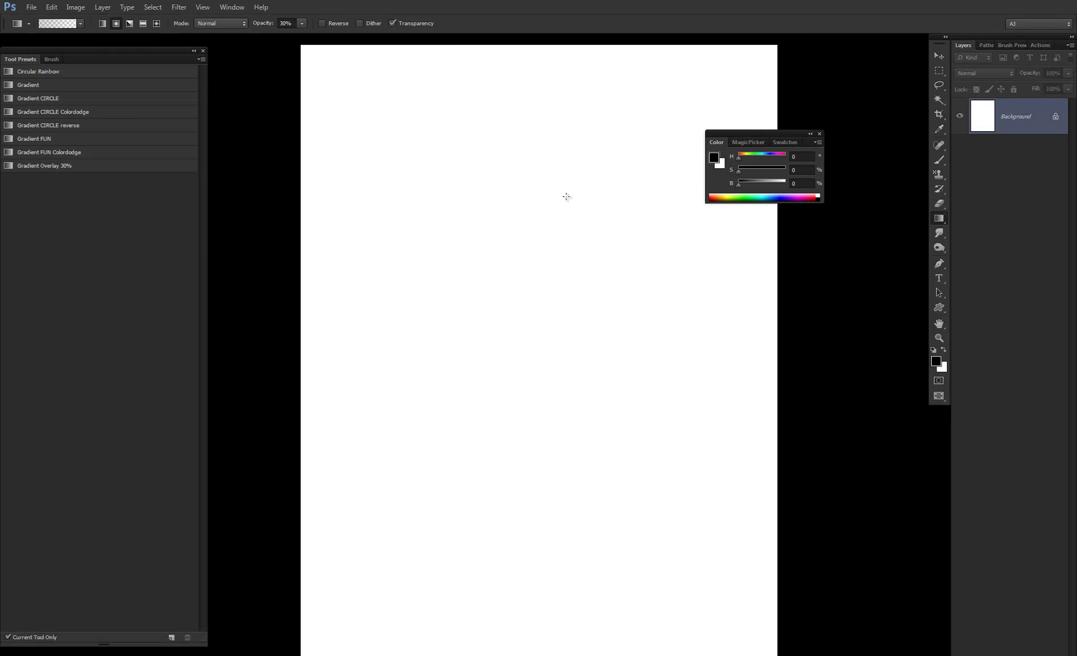
key(b)
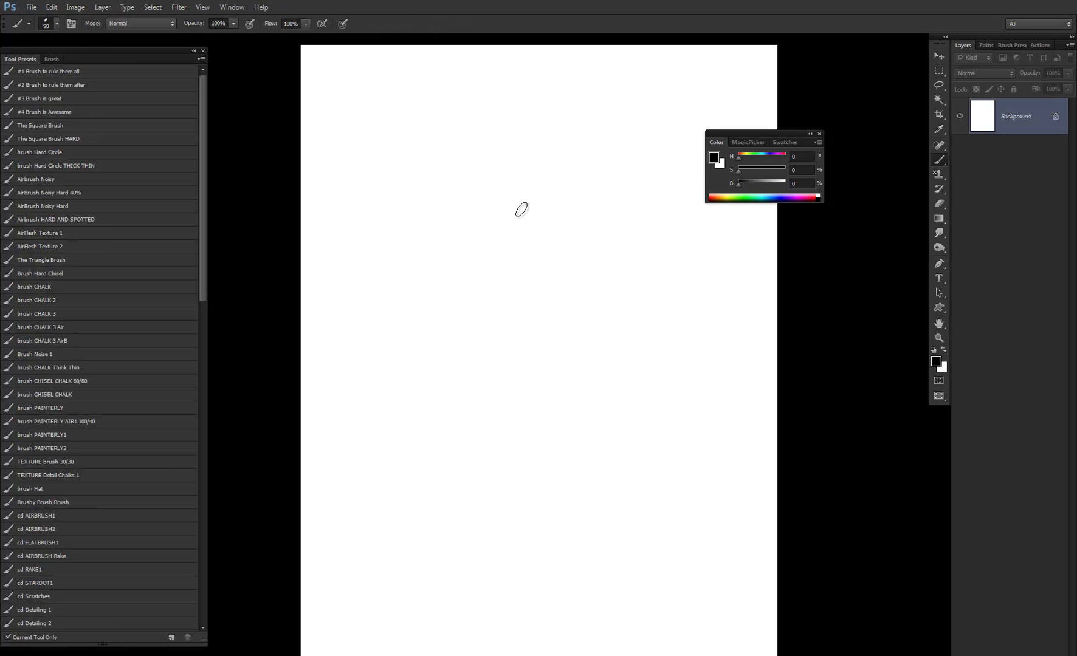
key(ctrl+u)
drag(847, 481, 828, 482)
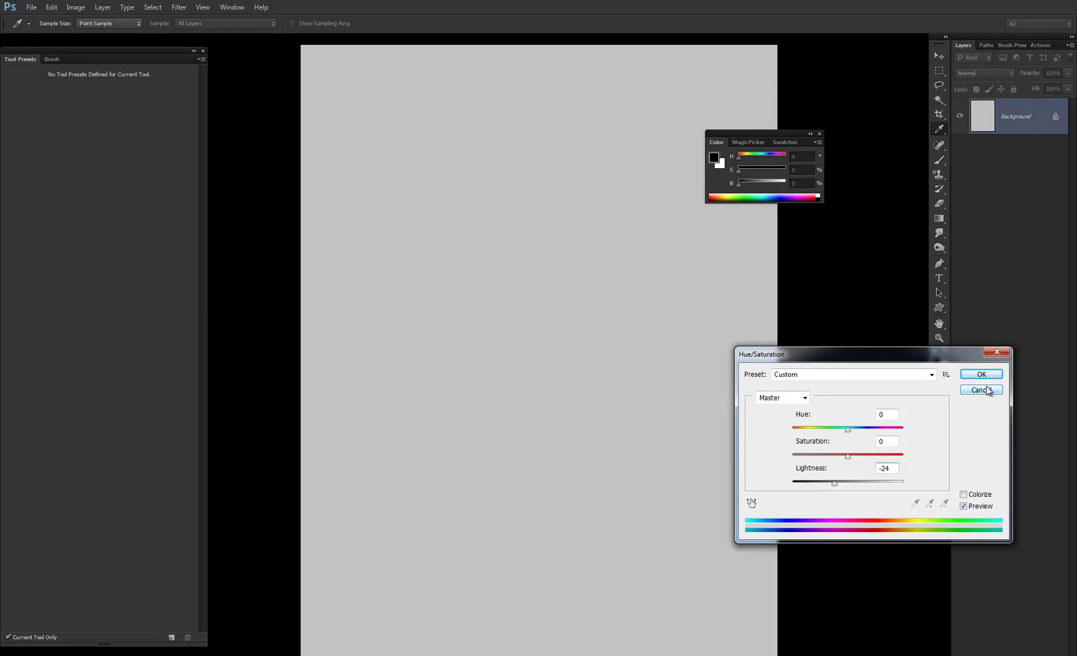
click(981, 389)
- Fill the background layer with black and set the area surrounding the canvas to Dark Gray
key(g)
key(alt+BackSpace)
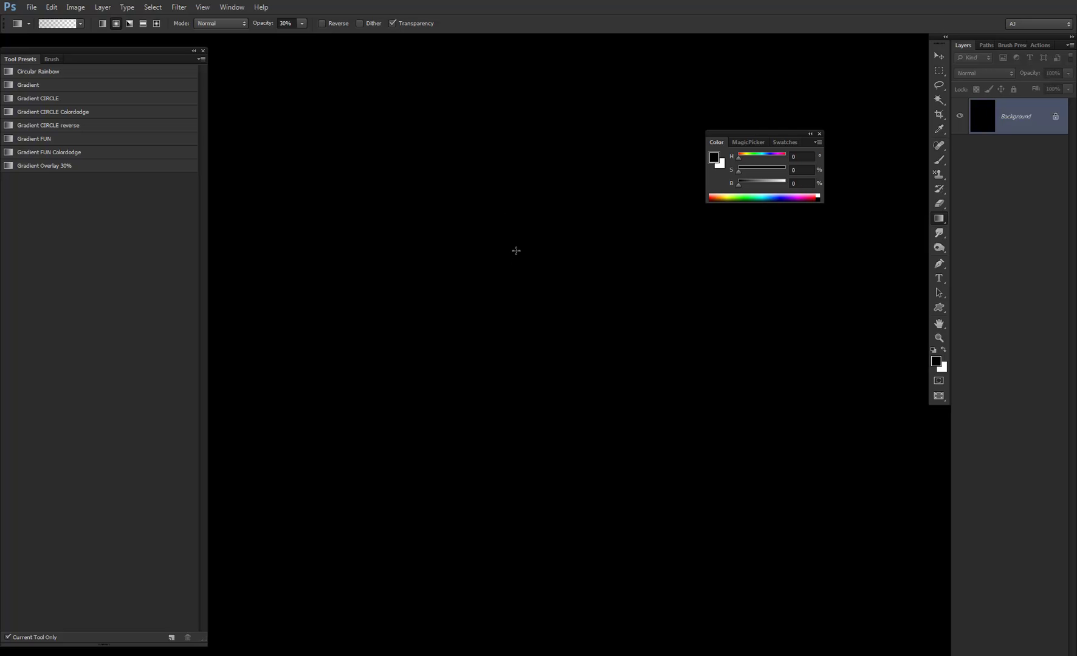
right_click(278, 230)
click(330, 257)
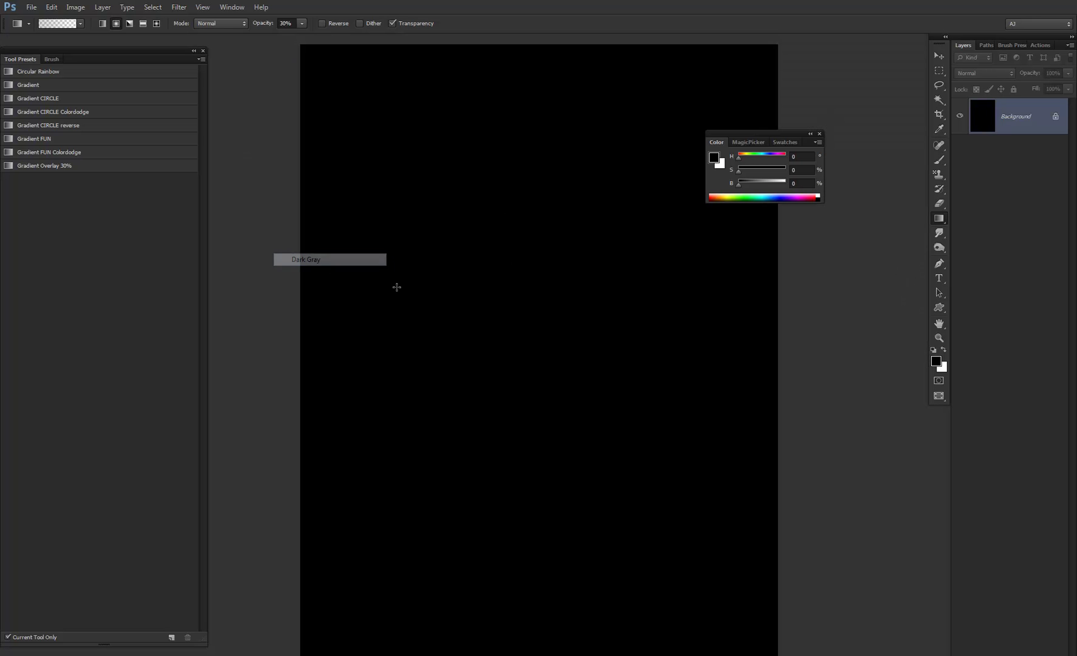
- Move the Color panel clear of the canvas and invert the background layer to white
drag(774, 137, 873, 58)
key(b)
key(g)
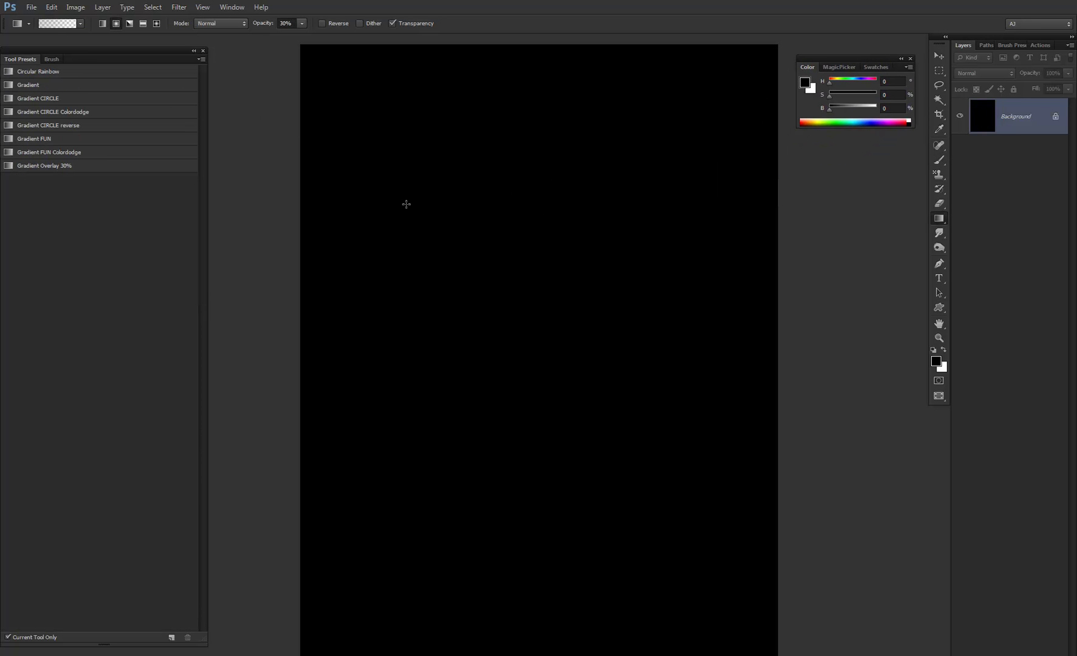
key(ctrl+i)
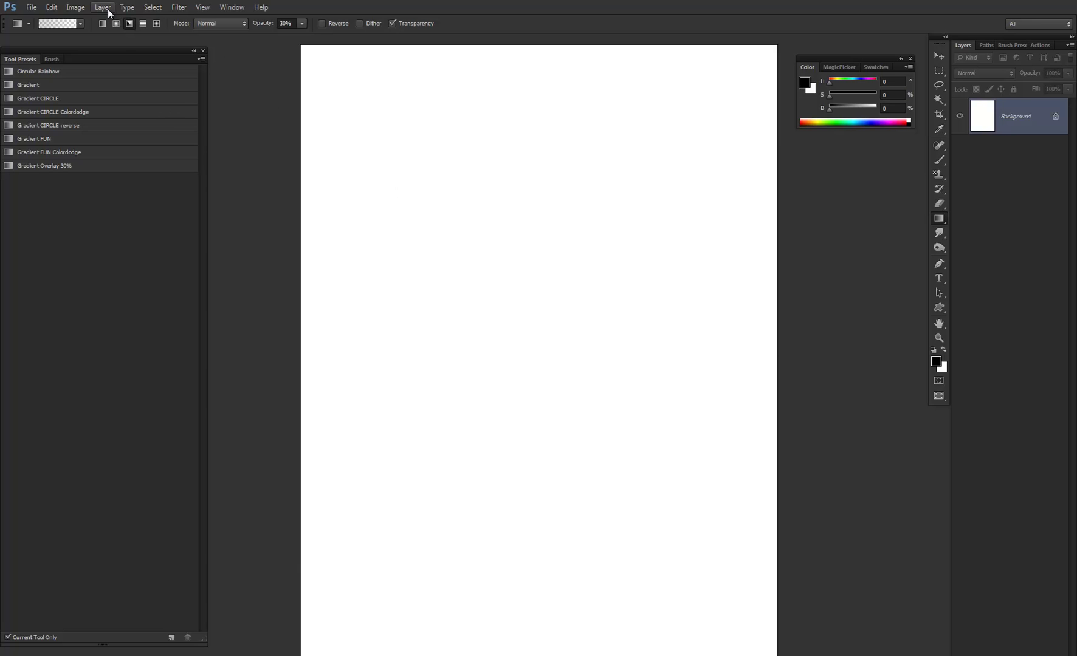
- Draw overlapping black diamond gradients of varied sizes across the upper half of the white canvas
click(129, 25)
drag(526, 201, 557, 441)
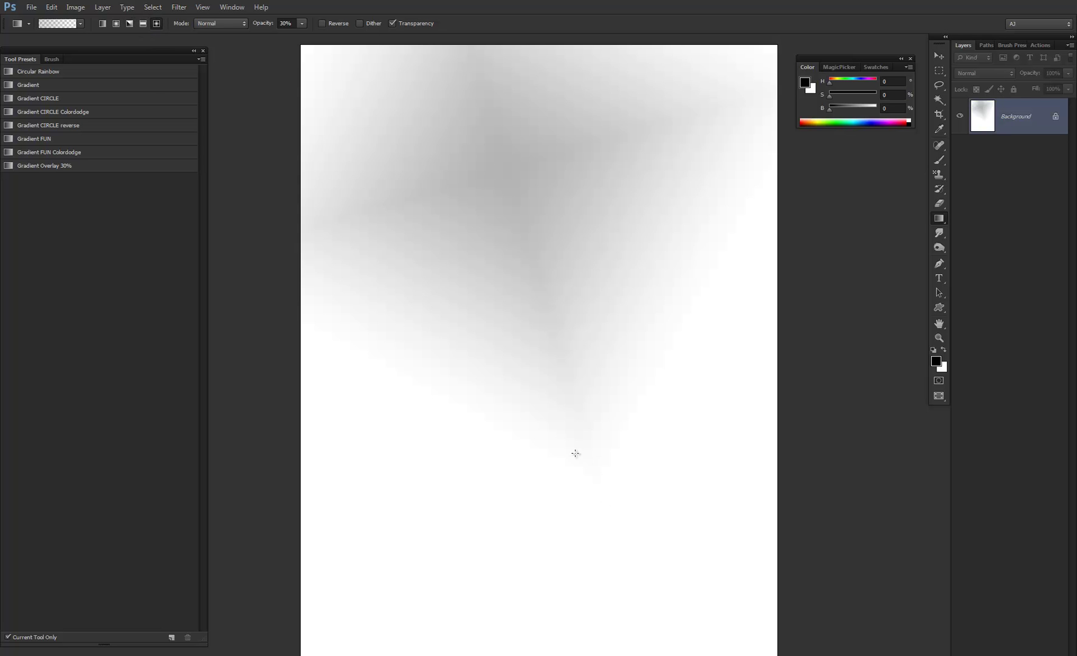
drag(467, 325, 440, 429)
drag(447, 351, 434, 414)
drag(404, 381, 368, 475)
drag(414, 419, 430, 433)
drag(523, 408, 569, 458)
drag(587, 334, 621, 400)
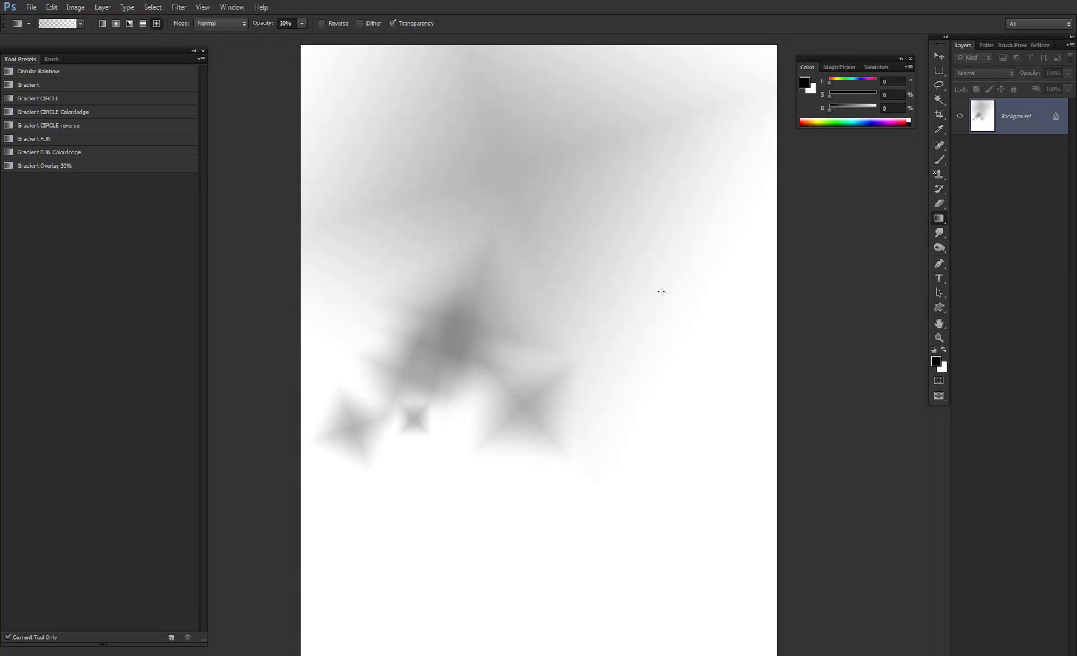
drag(663, 291, 636, 398)
drag(400, 190, 444, 371)
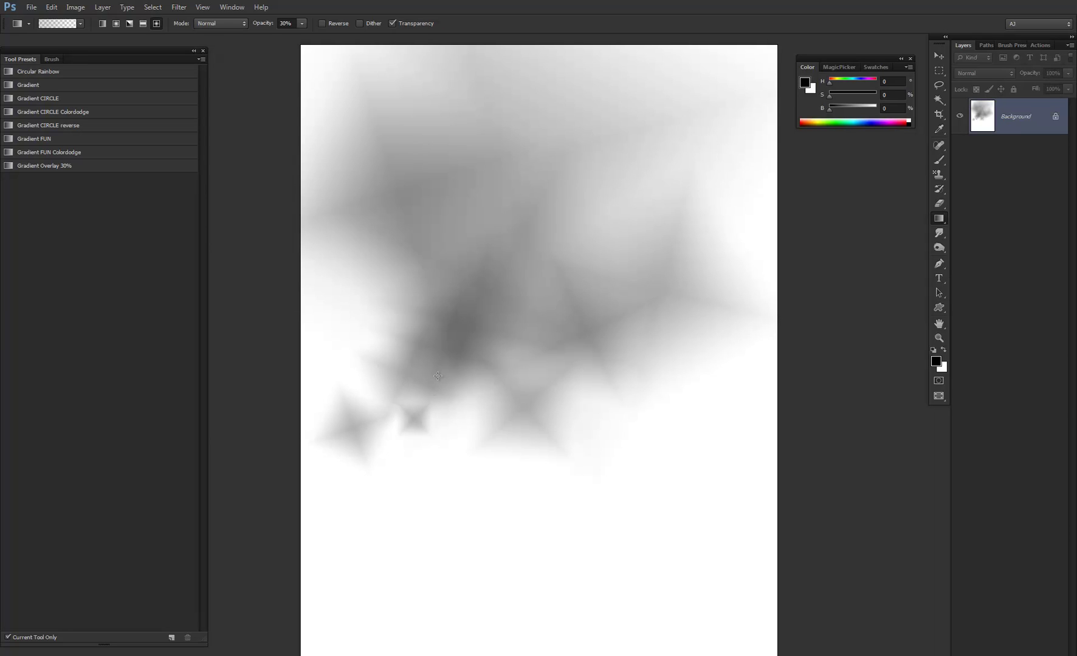
drag(347, 247, 363, 288)
drag(498, 215, 245, 399)
drag(533, 250, 664, 344)
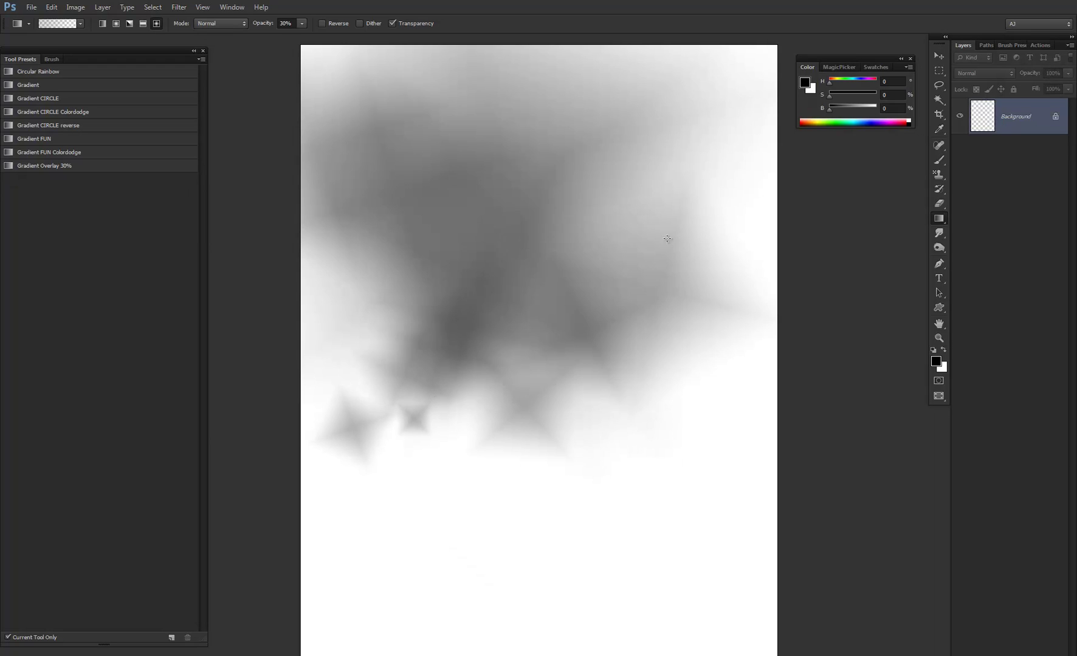
- Add mostly small black diamond gradients along the lower edge of the darkened area, clustering them on the canvas's left side
drag(676, 236, 691, 411)
drag(685, 424, 674, 442)
drag(610, 427, 668, 508)
drag(453, 447, 403, 455)
drag(382, 434, 381, 447)
drag(374, 457, 370, 464)
drag(353, 464, 344, 488)
drag(348, 433, 352, 482)
drag(349, 386, 332, 488)
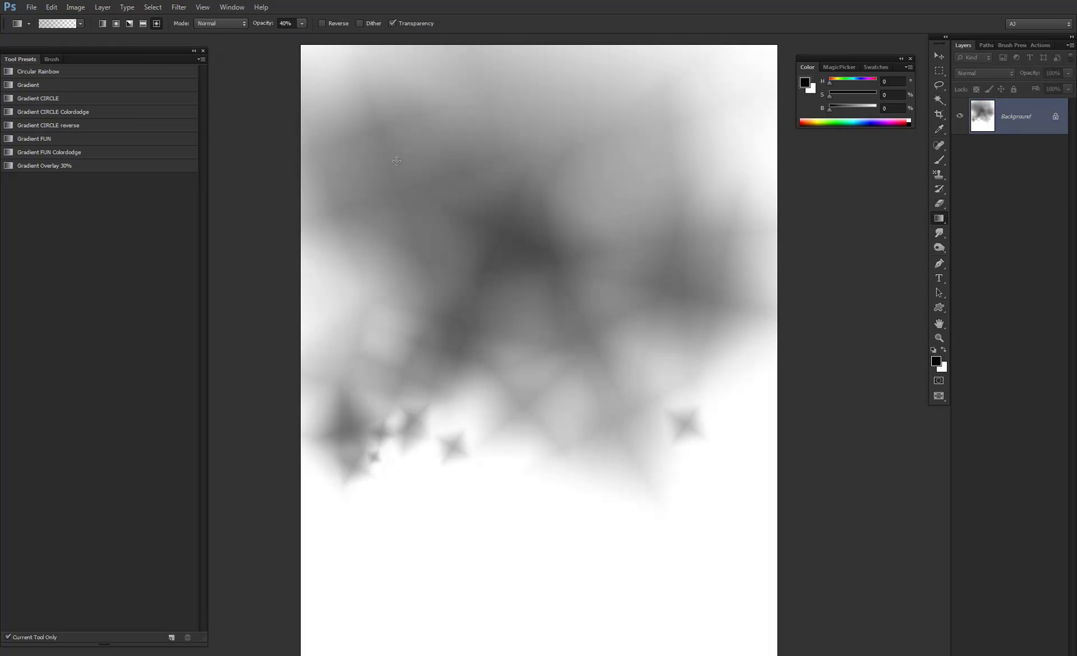
- Darken the upper half of the canvas with large overlapping black gradients at 40% opacity
drag(321, 207, 297, 332)
drag(372, 244, 281, 444)
drag(498, 277, 525, 471)
drag(563, 159, 591, 250)
drag(599, 150, 602, 281)
drag(700, 131, 678, 372)
drag(703, 96, 545, 482)
drag(628, 59, 584, 238)
drag(481, 156, 395, 227)
- Sweep large black radial gradients at 40% opacity across the whole canvas, starting some beyond its edges
alt+click(471, 261)
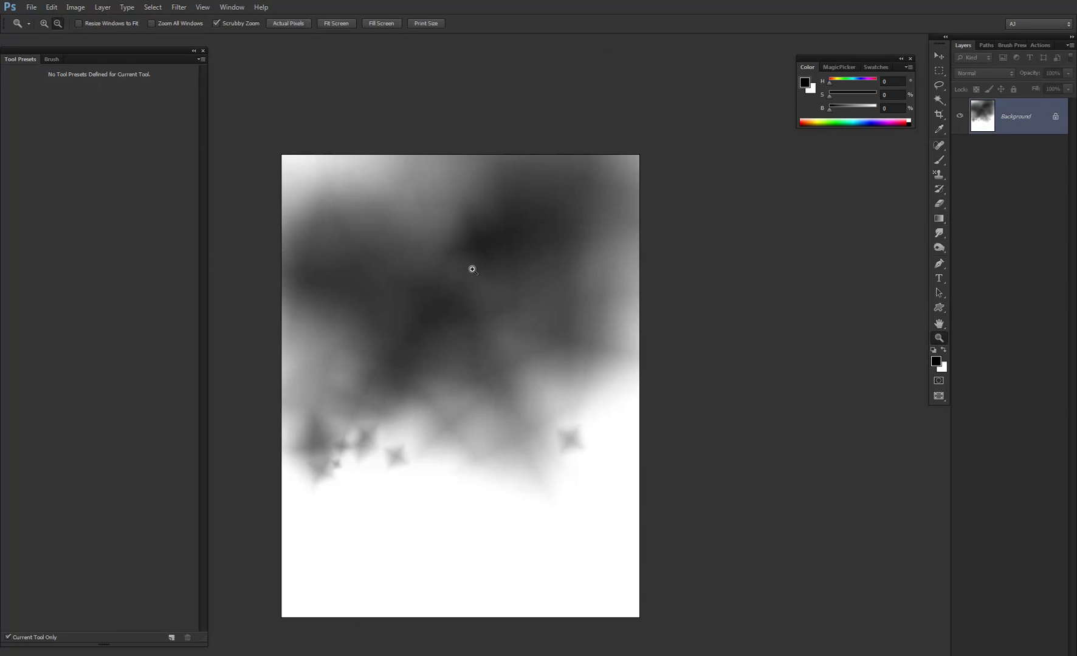
drag(512, 80, 430, 463)
drag(462, 110, 432, 443)
drag(373, 120, 375, 460)
drag(320, 200, 398, 514)
drag(243, 551, 560, 293)
drag(347, 648, 577, 325)
drag(440, 625, 580, 322)
drag(724, 303, 473, 457)
drag(563, 52, 463, 394)
drag(281, 223, 381, 407)
- Deepen the lower half and the upper-left area of the canvas with more black radial gradients at 40% opacity
drag(291, 385, 440, 419)
drag(683, 404, 342, 490)
drag(409, 454, 404, 509)
drag(430, 456, 415, 514)
drag(339, 533, 473, 454)
drag(347, 580, 625, 411)
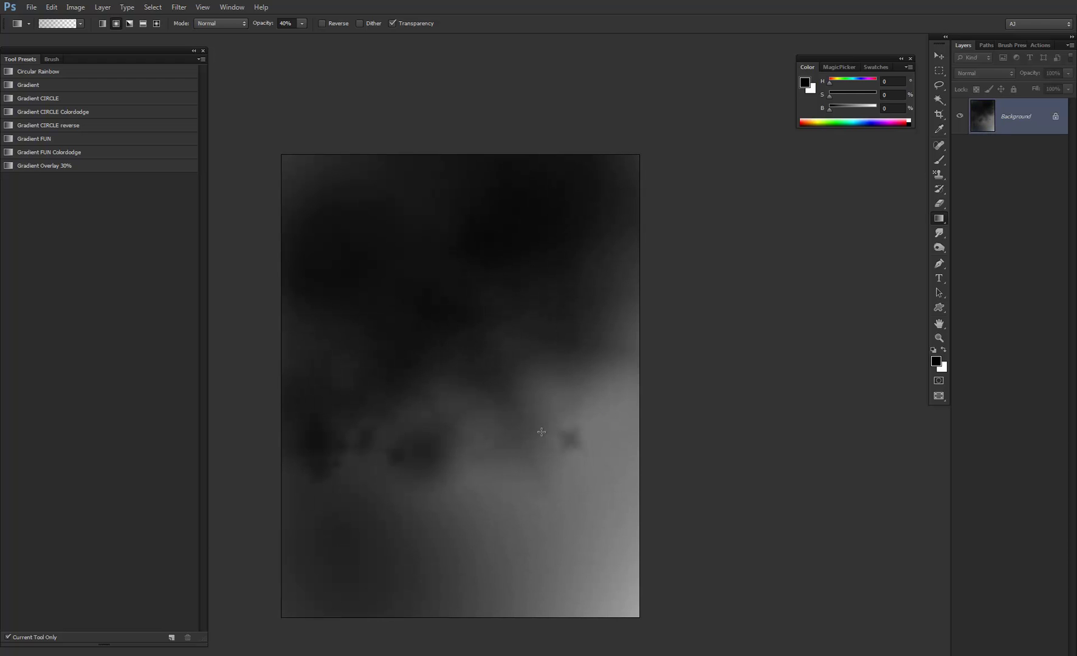
drag(552, 535, 506, 470)
drag(332, 184, 340, 310)
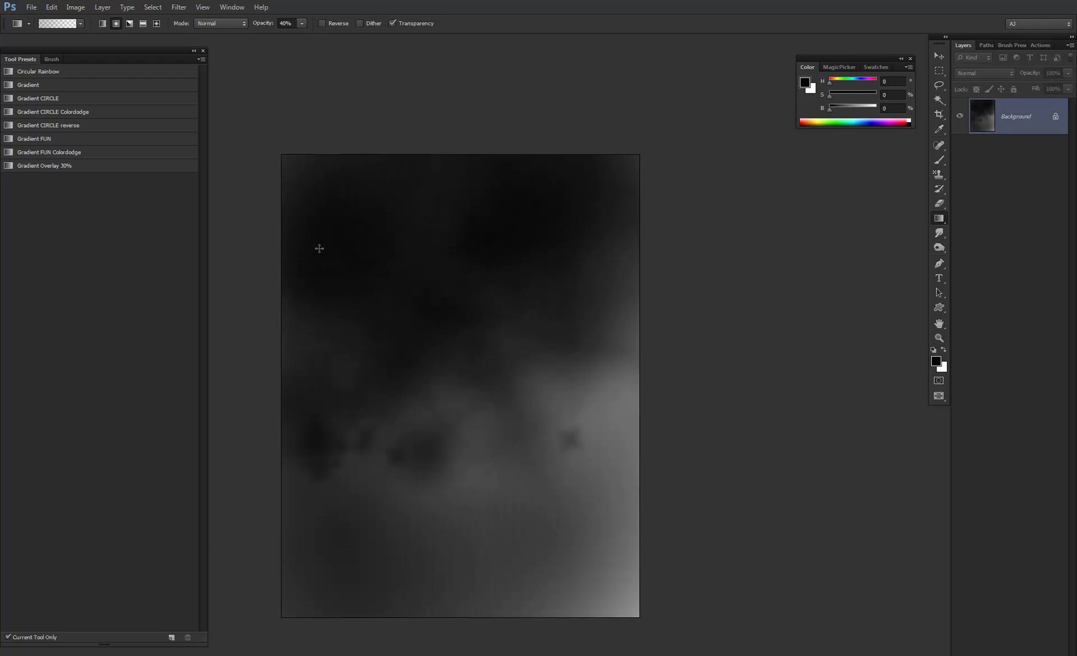
- Try long upward black linear gradients over the lower part of the canvas and undo them
key(z)
click(456, 262)
click(456, 263)
click(456, 263)
key(f)
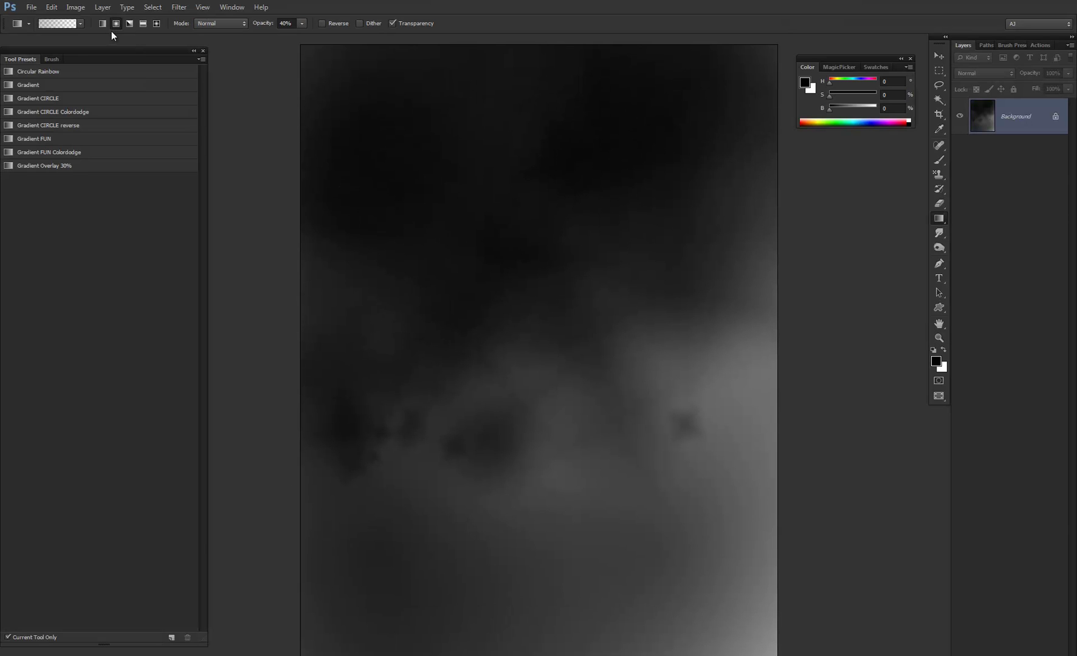
drag(630, 546, 594, 401)
key(ctrl+z)
drag(635, 497, 621, 390)
key(ctrl+z)
key(ctrl+z)
key(ctrl+z)
- Try progressively shorter linear gradients to form a crisp horizon in the lower canvas, undoing each one
drag(608, 505, 624, 409)
key(ctrl+z)
drag(610, 451, 612, 251)
key(ctrl+z)
drag(589, 491, 590, 485)
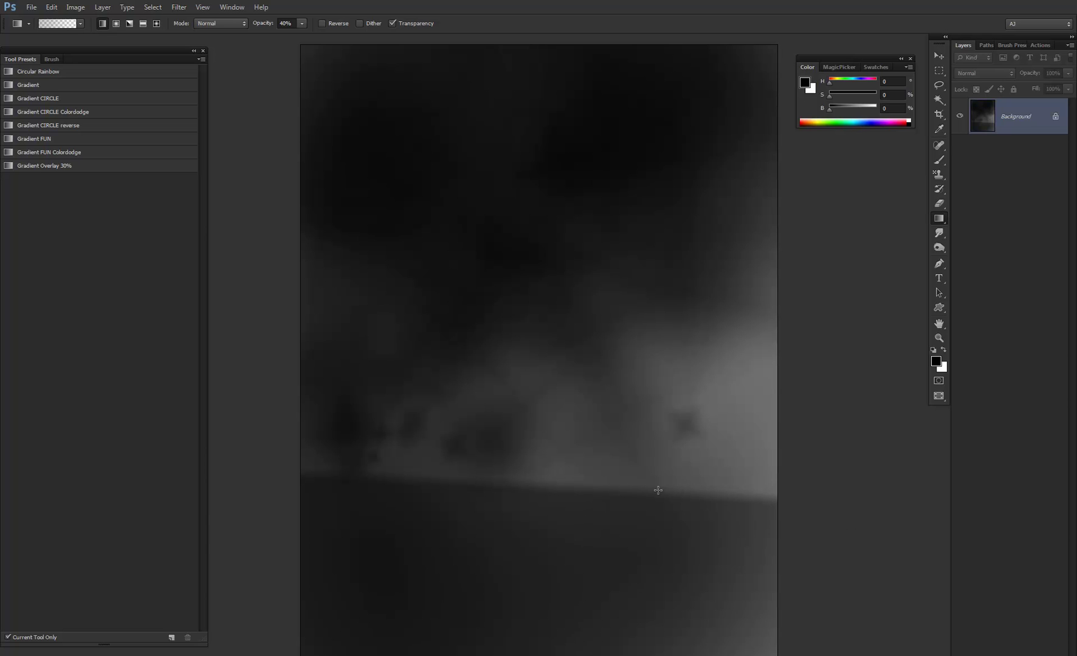
key(ctrl+z)
drag(603, 479, 603, 477)
key(ctrl+z)
- Apply slanted black linear gradients around the horizon and step back through the last two
ctrl+click(614, 460)
click(546, 246)
drag(536, 497, 571, 377)
drag(616, 501, 618, 494)
drag(617, 500, 638, 460)
key(ctrl+alt+z)
key(ctrl+alt+z)
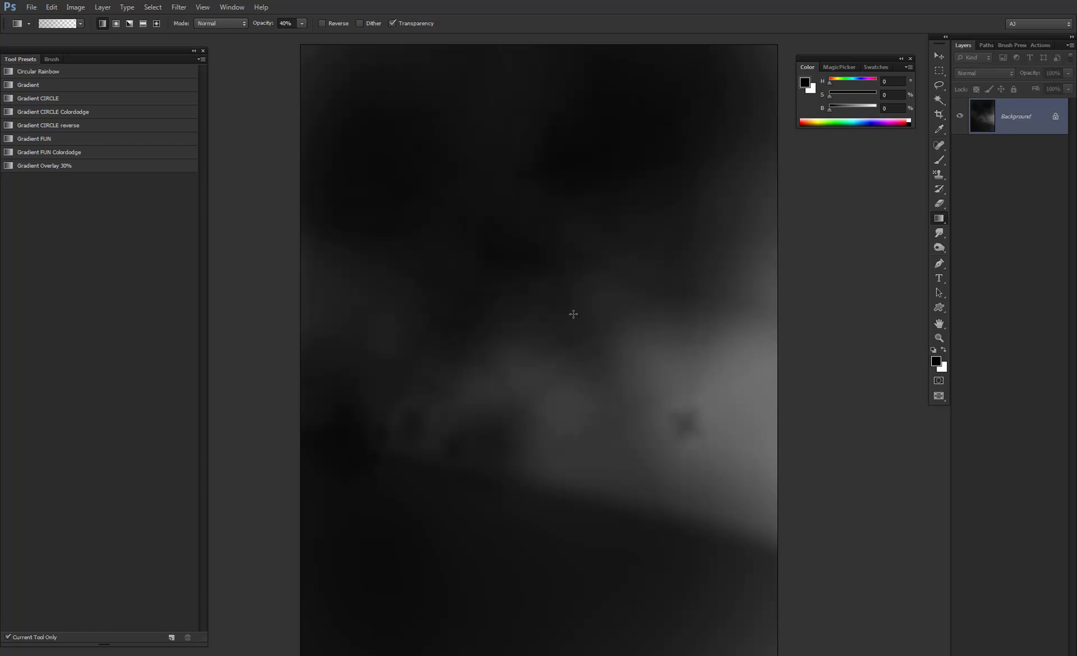
- Erase the gradient tests by refilling the background layer with solid black, with the Gradient tool active
key(ctrl+BackSpace)
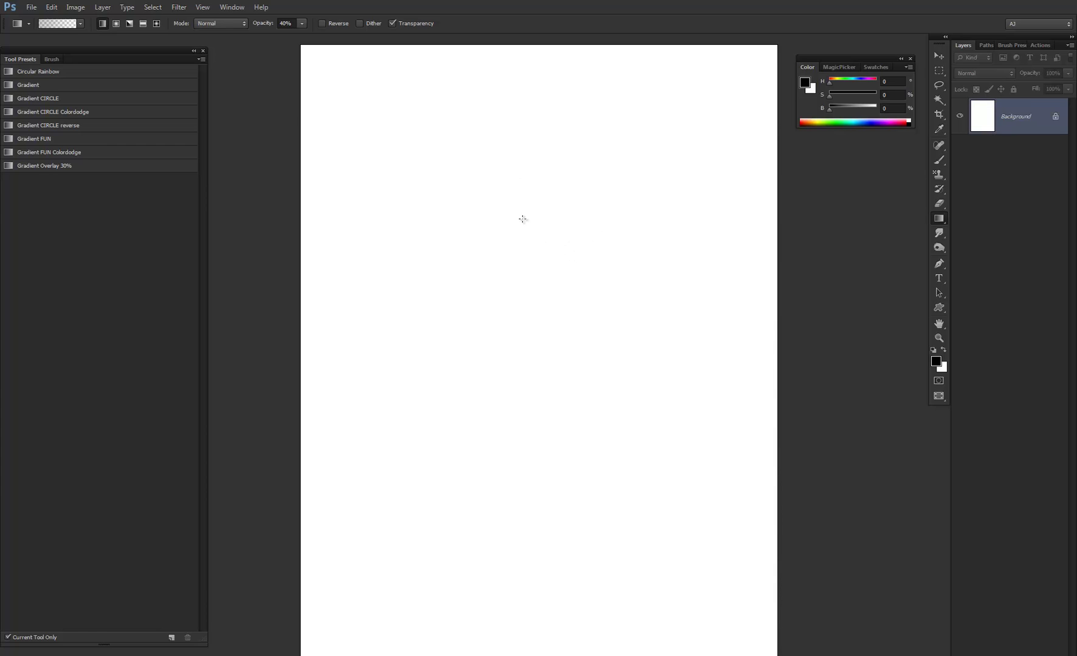
key(alt+BackSpace)
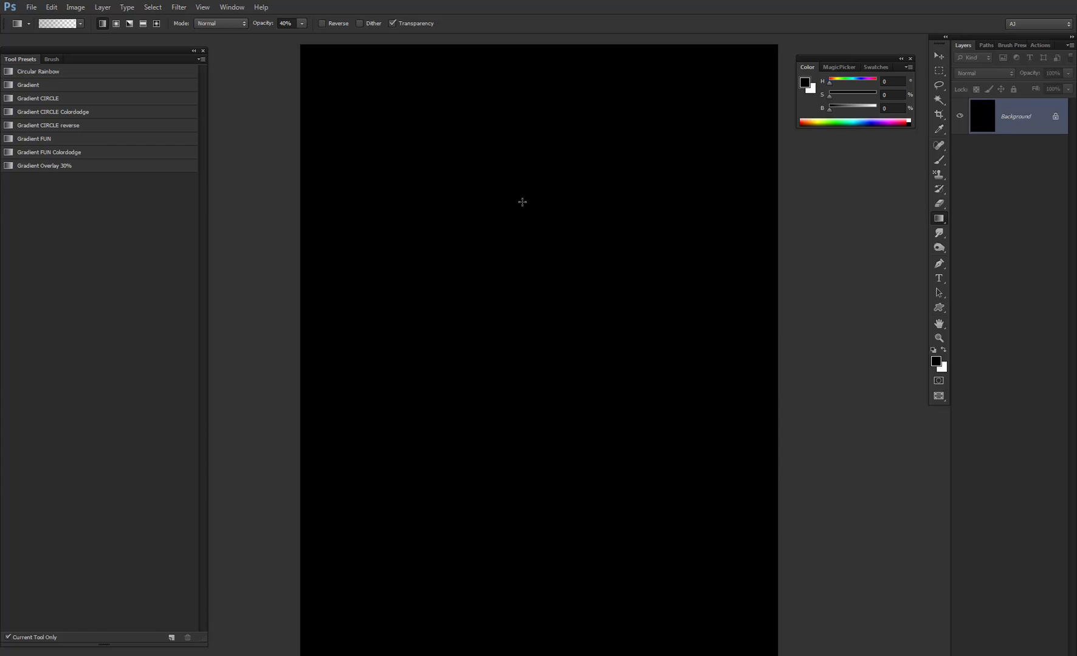
key(z)
key(ctrl+minus)
key(g)
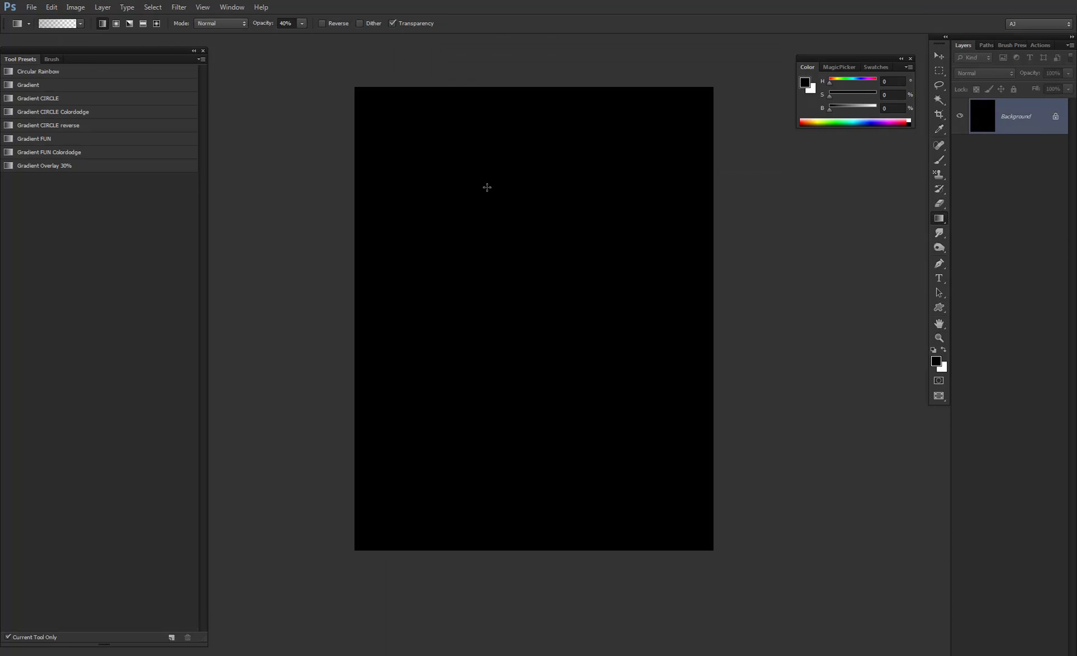
- Sweep large white radial gradients at 20% opacity over the black canvas from several directions
key(x)
drag(646, 54, 477, 382)
key(ctrl+z)
key(2)
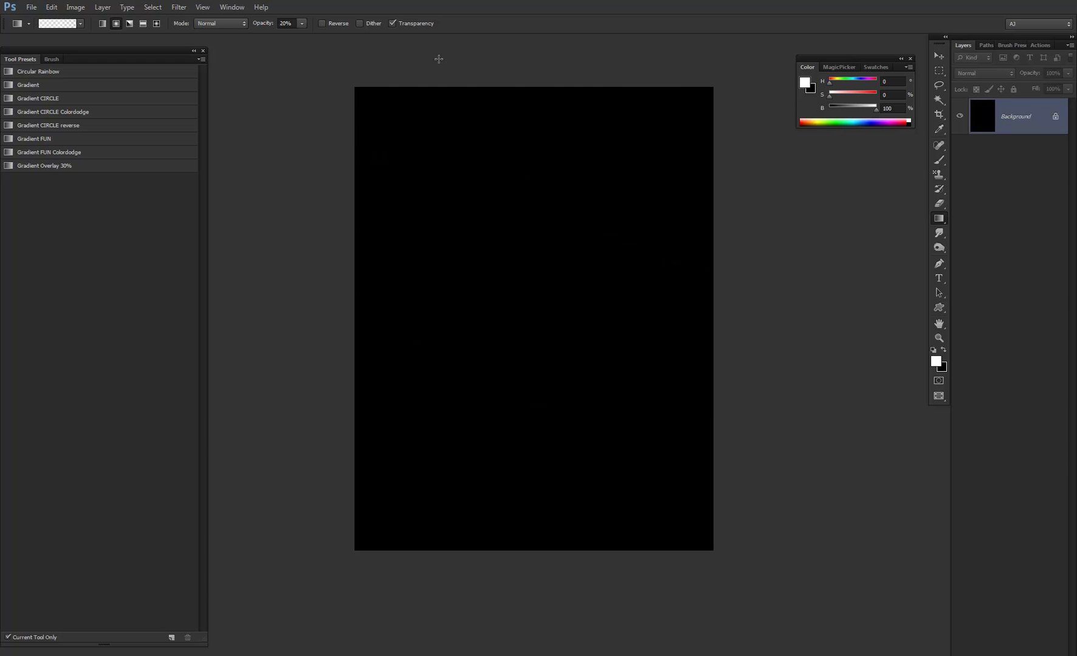
drag(635, 48, 362, 484)
drag(285, 390, 659, 221)
drag(531, 600, 491, 259)
drag(801, 294, 256, 389)
- Switch the foreground to black and tone down the canvas with large gradients at 20% opacity from several sides
key(x)
drag(310, 366, 784, 247)
drag(272, 416, 638, 274)
drag(830, 367, 579, 328)
drag(769, 280, 500, 332)
drag(473, 84, 494, 382)
drag(449, 602, 591, 313)
drag(540, 603, 546, 181)
drag(514, 586, 574, 206)
drag(314, 421, 642, 286)
drag(433, 120, 498, 184)
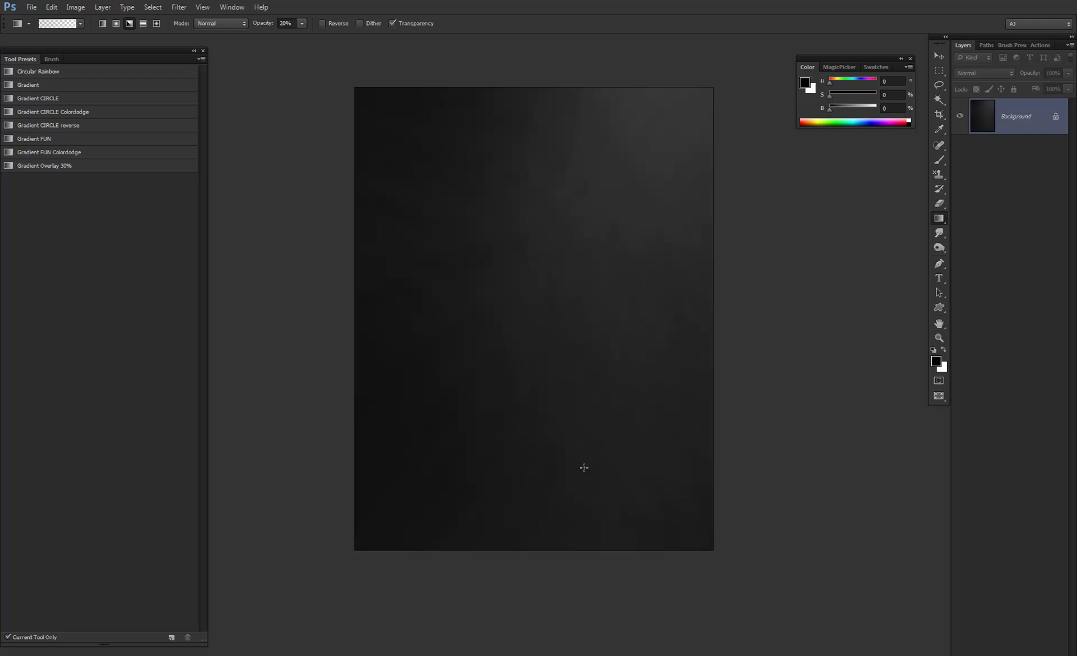
- Add black angle gradients at 20% opacity over the lower canvas to form intersecting hard-edged planes
drag(558, 466, 691, 465)
drag(480, 476, 687, 478)
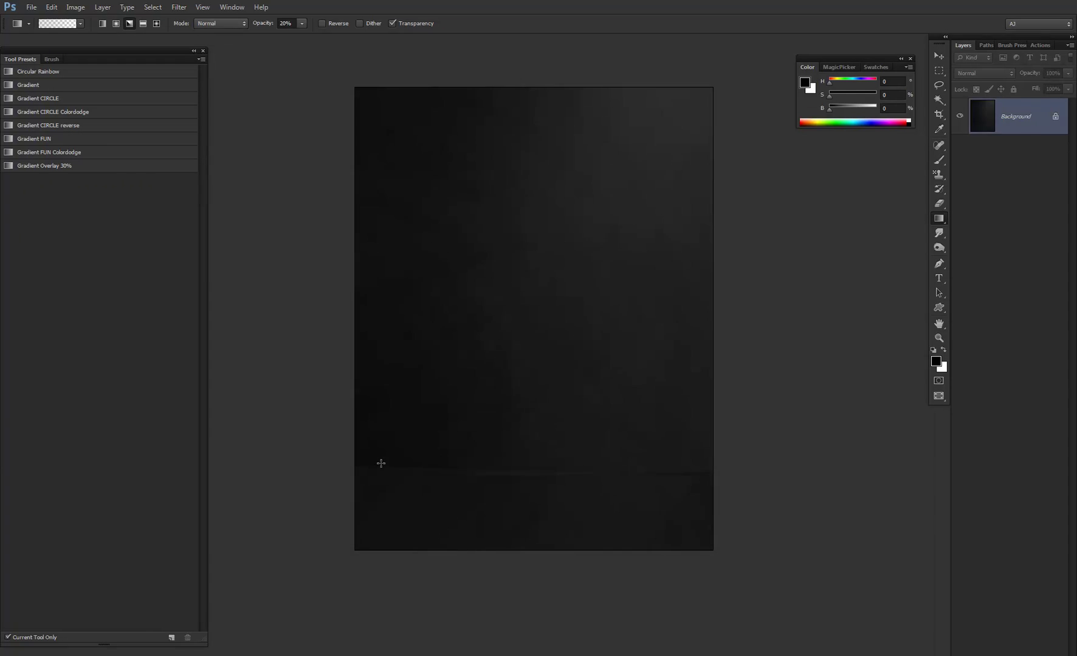
key(ctrl+z)
mouse_move(449, 402)
mouse_down()
mouse_move(537, 480)
mouse_move(572, 384)
mouse_up()
drag(586, 457, 685, 383)
drag(471, 342, 560, 465)
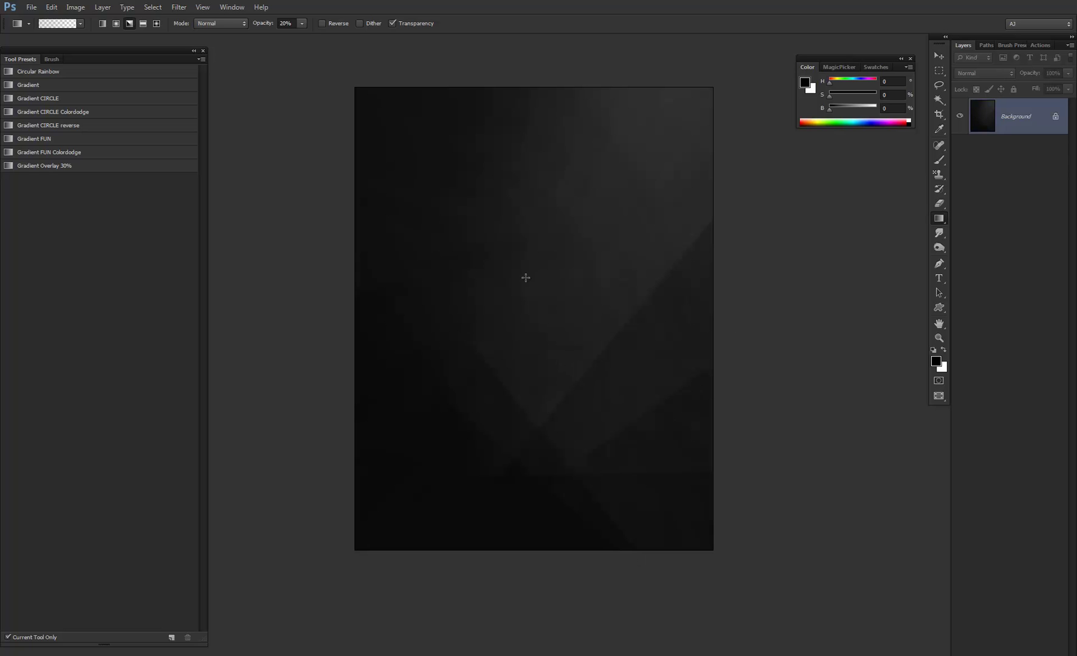
key(z)
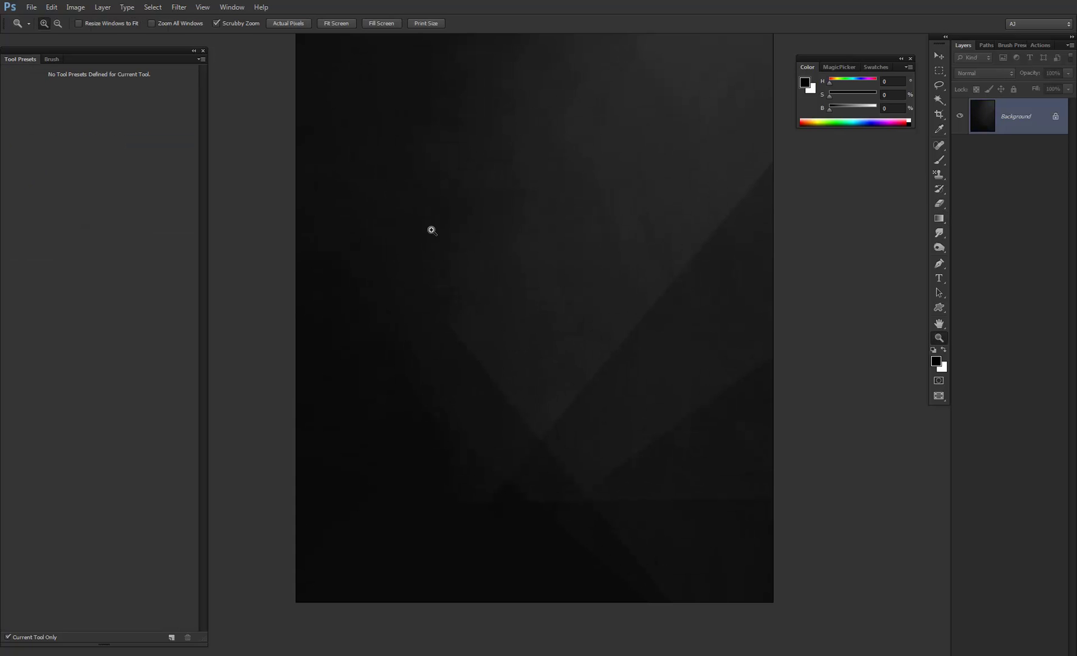
click(403, 315)
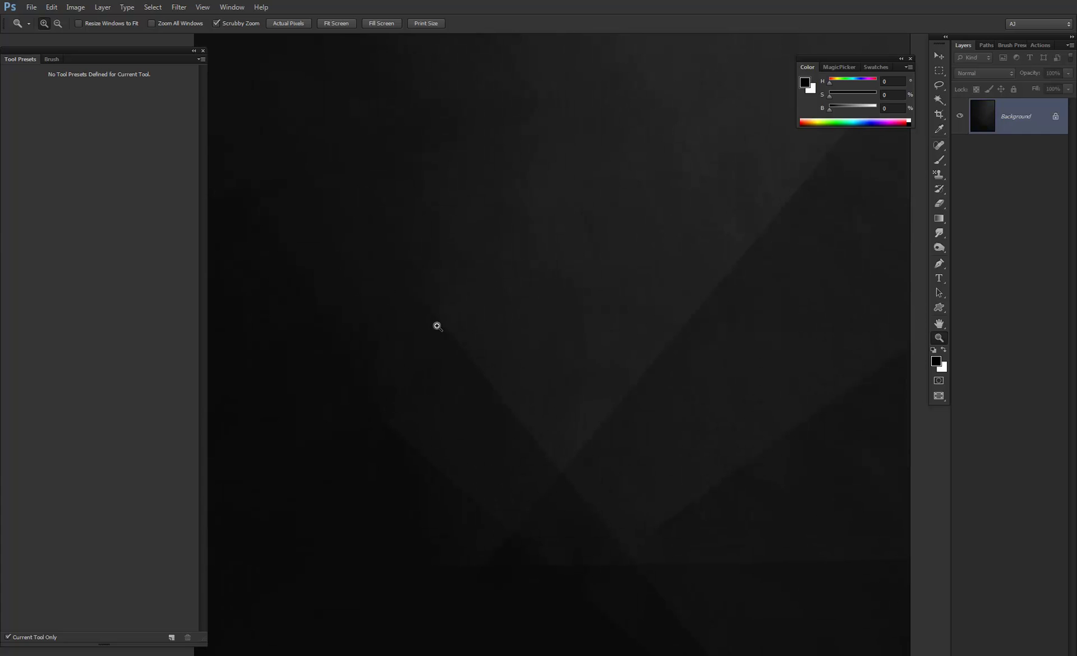
drag(501, 322, 536, 462)
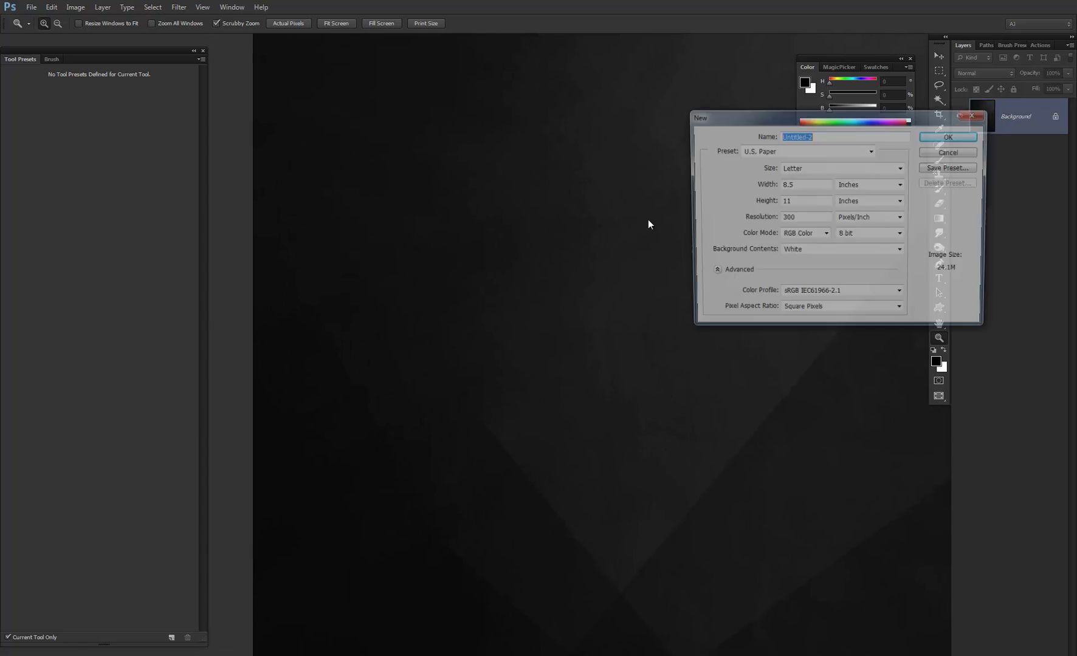
- Create a new U.S. Paper Letter document, 8.5 by 11 inches at 300 pixels/inch, with a white background
key(ctrl+n)
key(Return)
key(g)
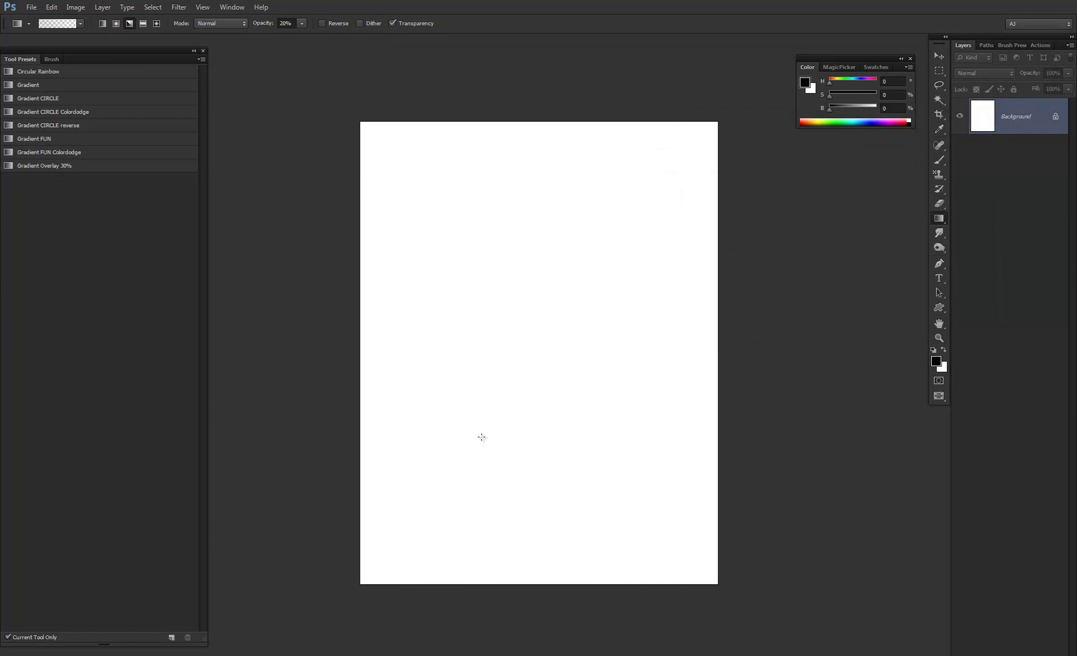
- Try horizontal black angle gradients across the lower part of the white canvas in both directions and undo them
drag(436, 477, 687, 477)
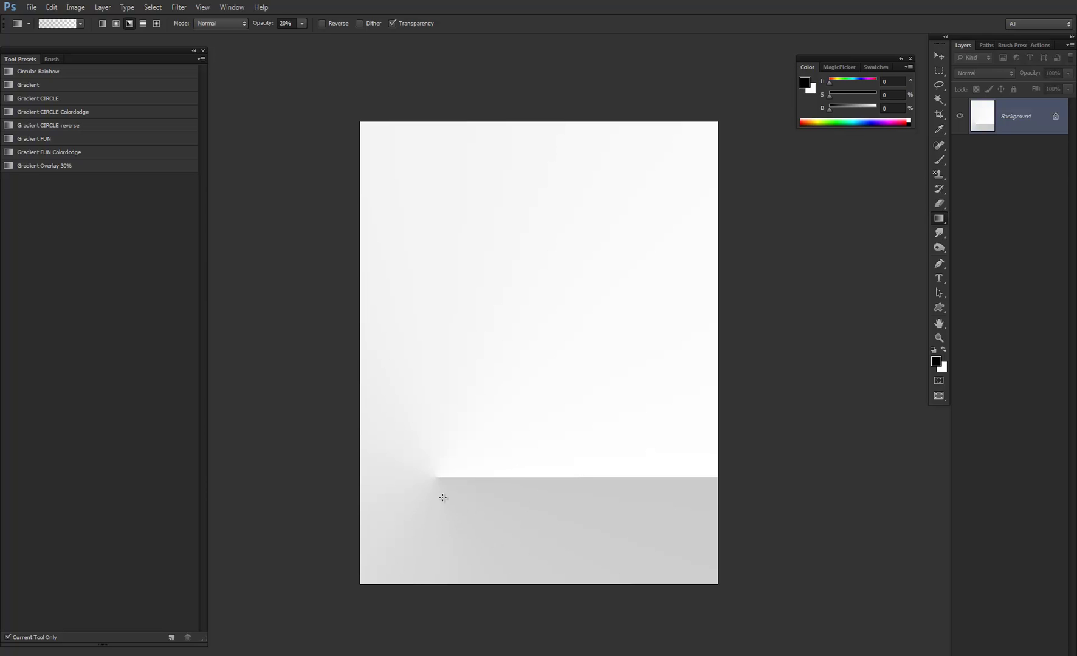
drag(338, 472, 755, 470)
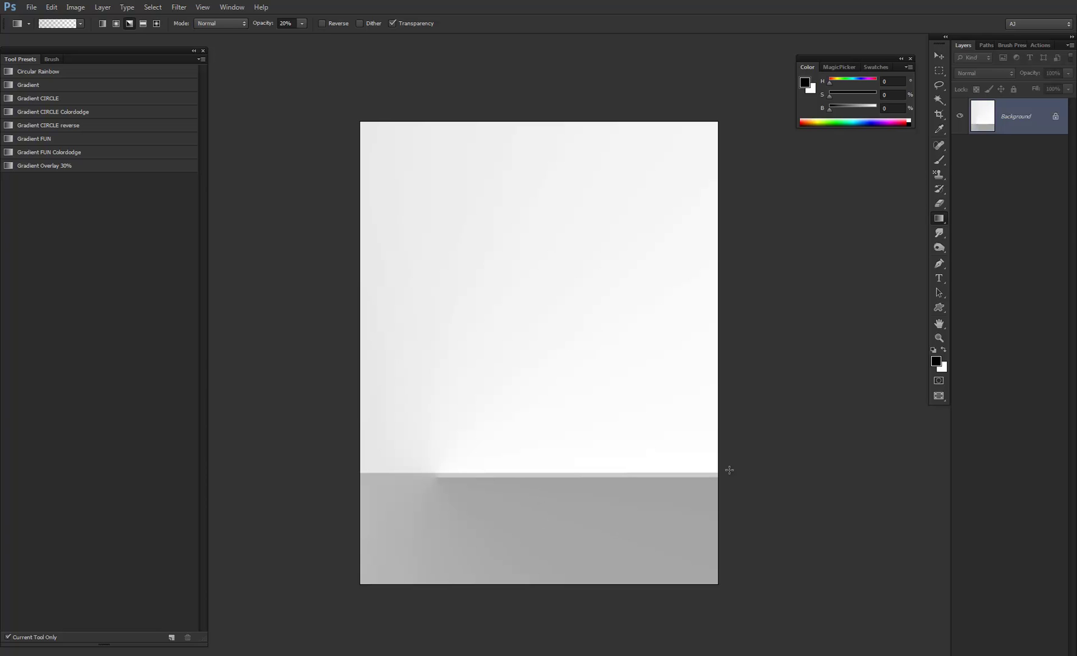
drag(731, 469, 356, 468)
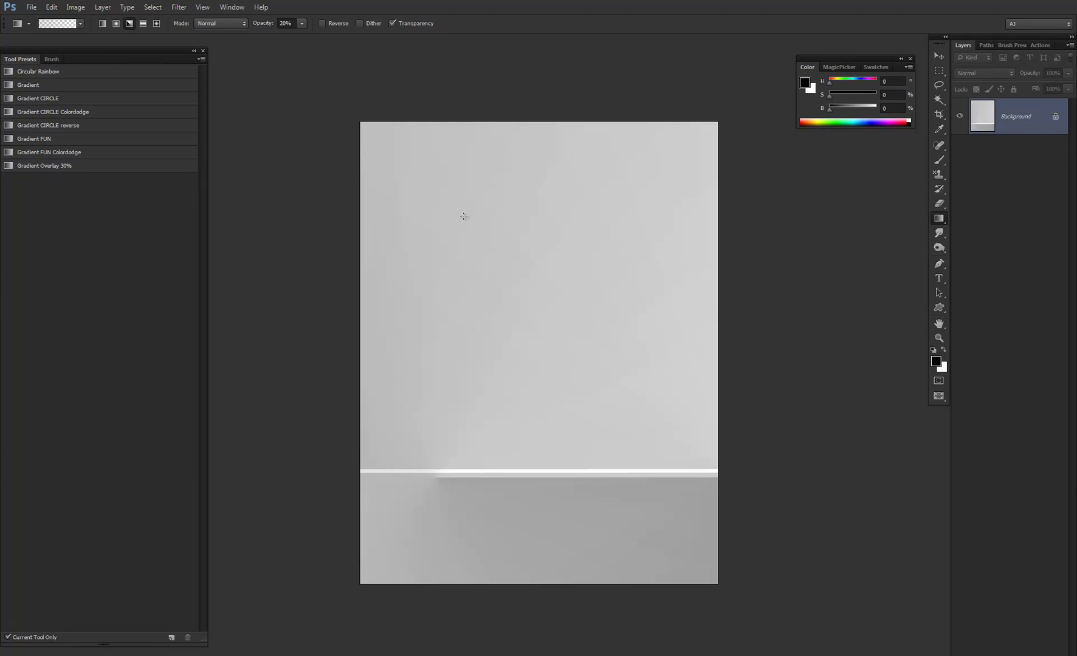
key(ctrl+alt+z)
key(ctrl+alt+z)
key(ctrl+alt+z)
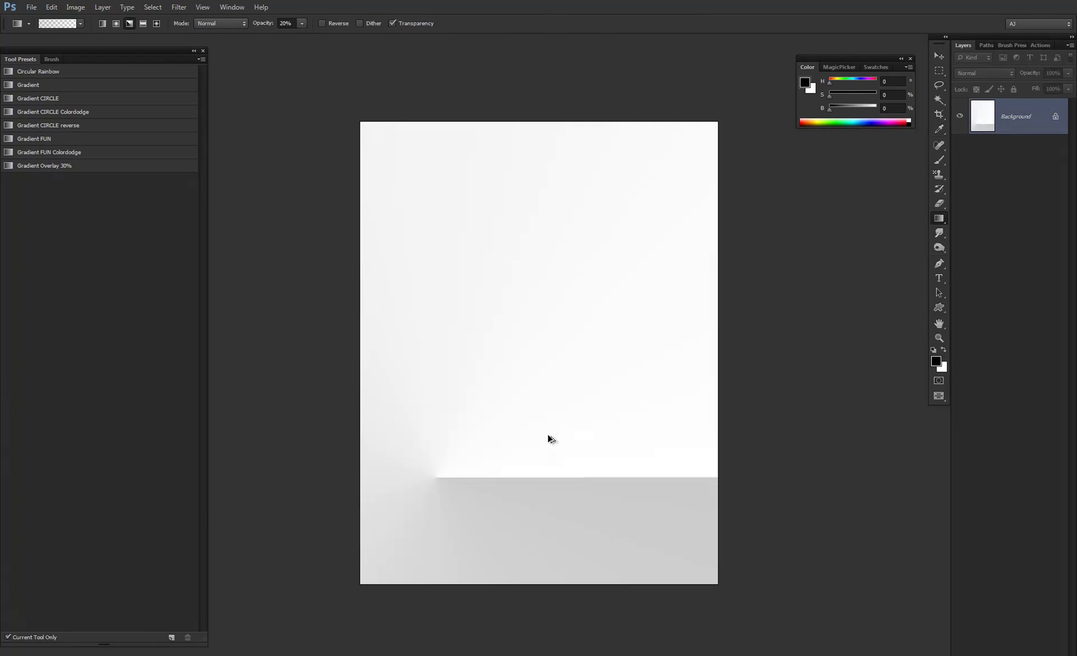
- Layer black angle gradients at 20% opacity in varied directions around the lower middle of the canvas, forming intersecting planes
drag(495, 487, 623, 348)
drag(483, 463, 535, 501)
drag(533, 472, 550, 498)
drag(504, 447, 516, 471)
drag(584, 395, 632, 426)
drag(647, 423, 654, 449)
drag(452, 462, 589, 491)
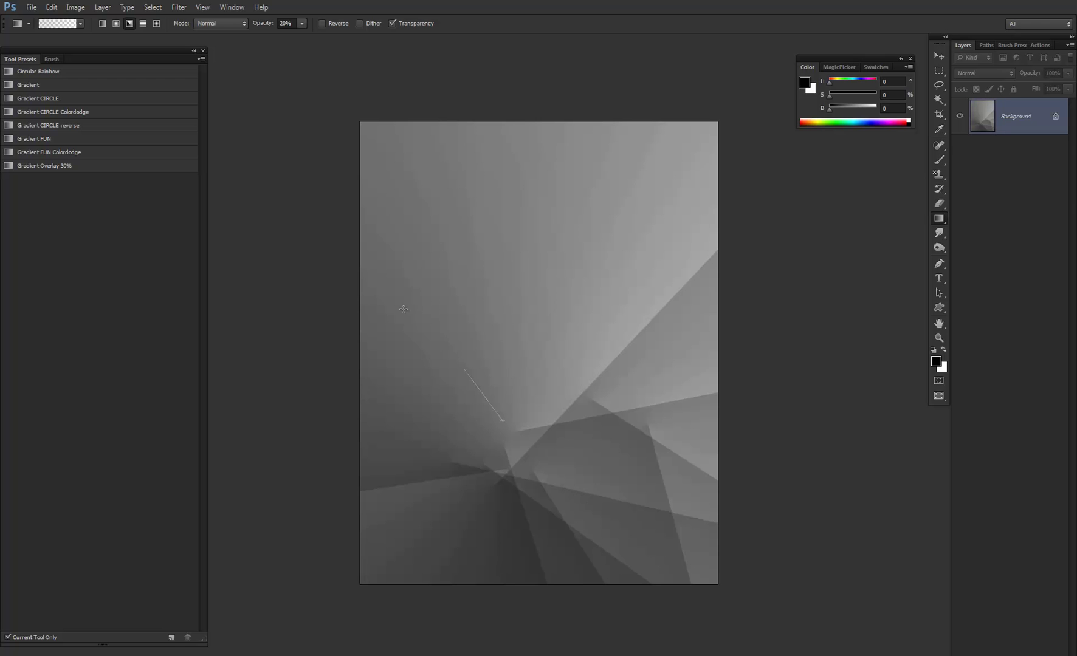
drag(509, 428, 486, 398)
drag(403, 319, 399, 337)
drag(499, 369, 526, 339)
mouse_move(427, 468)
mouse_down()
mouse_move(484, 474)
mouse_move(427, 459)
mouse_up()
drag(490, 491, 584, 549)
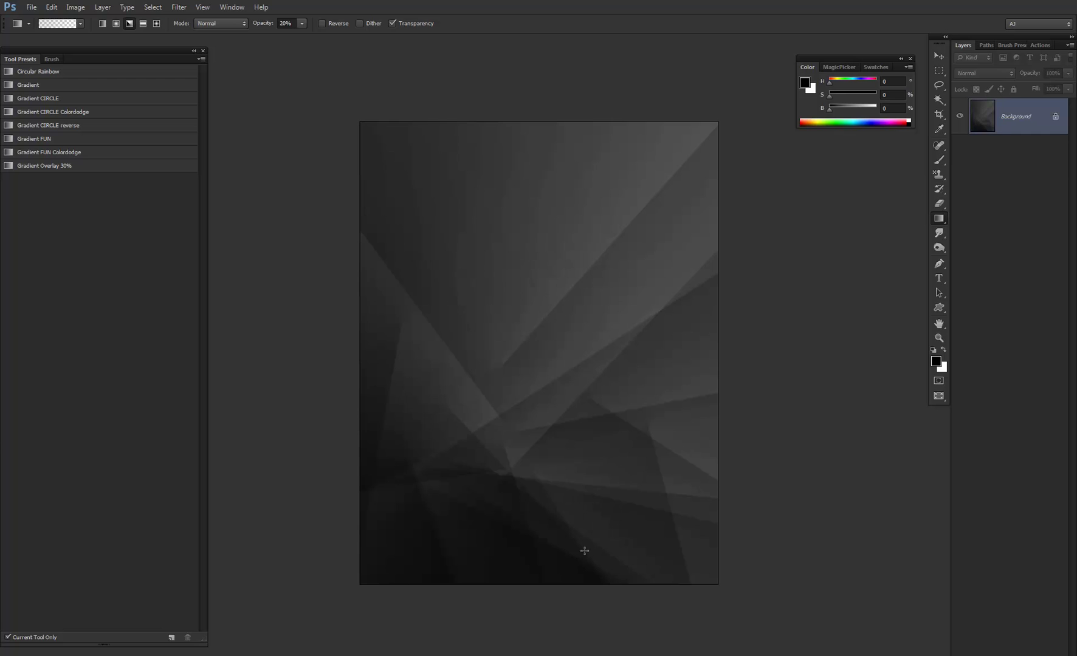
- Add white angle gradients at 20% opacity from the lower middle toward the upper right, undoing the first attempt
key(x)
drag(558, 495, 607, 416)
key(ctrl+z)
key(ctrl+z)
drag(540, 470, 671, 301)
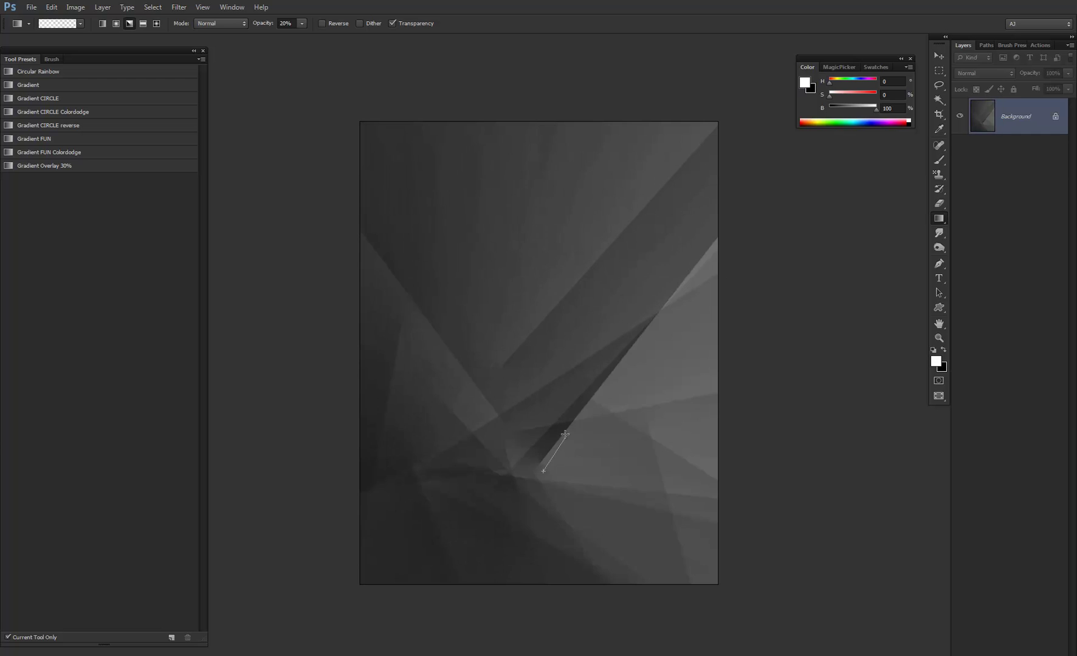
drag(543, 471, 608, 372)
- Layer black angle gradients in varied directions across the lower middle and lower right of the canvas
key(x)
drag(564, 483, 463, 510)
drag(577, 534, 611, 537)
drag(725, 518, 656, 511)
drag(549, 506, 668, 517)
drag(487, 476, 590, 511)
drag(597, 434, 653, 484)
drag(528, 506, 599, 512)
drag(667, 469, 686, 488)
- Add a white angle gradient rising steeply from the lower middle to form a light wedge, undoing two earlier tries
key(x)
drag(699, 391, 639, 465)
key(ctrl+z)
drag(578, 484, 620, 432)
key(ctrl+z)
drag(563, 483, 574, 459)
- Darken the left and lower areas around the light wedge with more black gradients from the lower middle
key(x)
drag(644, 498, 505, 526)
mouse_move(497, 510)
mouse_down()
mouse_move(497, 529)
mouse_move(610, 519)
mouse_up()
mouse_move(551, 504)
mouse_down()
mouse_move(638, 506)
mouse_move(636, 533)
mouse_up()
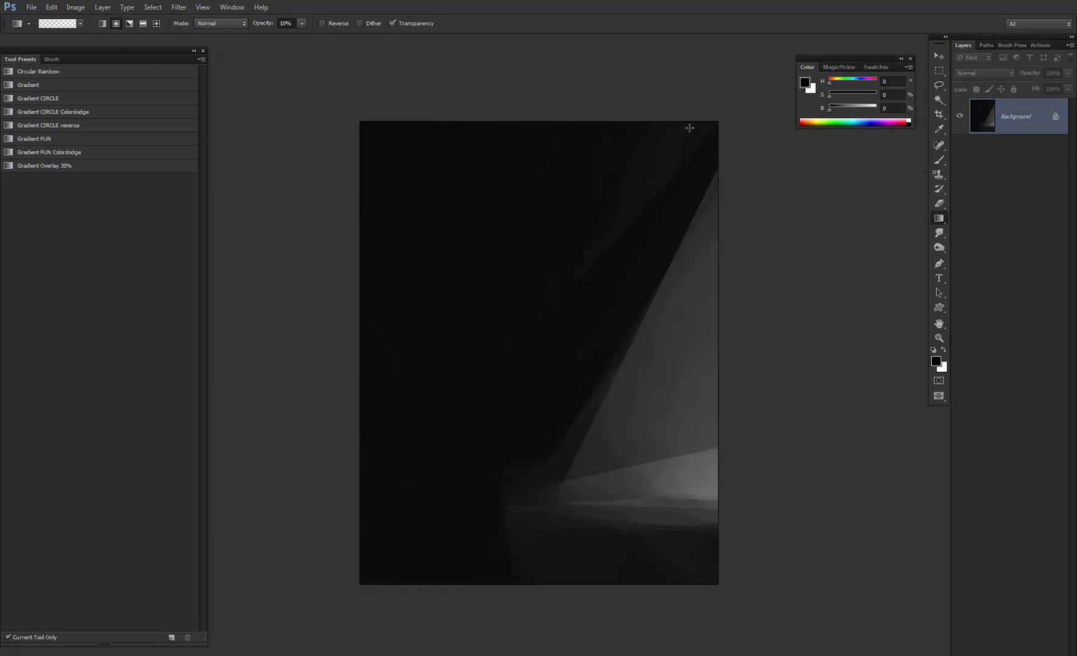
- Lighten the canvas edges with white radial gradients at 10% opacity starting outside the canvas, undoing the unwanted ones
key(x)
drag(719, 103, 423, 505)
drag(283, 252, 509, 495)
drag(238, 548, 566, 353)
drag(555, 613, 596, 341)
drag(796, 352, 356, 418)
key(ctrl+alt+z)
key(ctrl+alt+z)
drag(466, 597, 504, 510)
drag(531, 61, 543, 473)
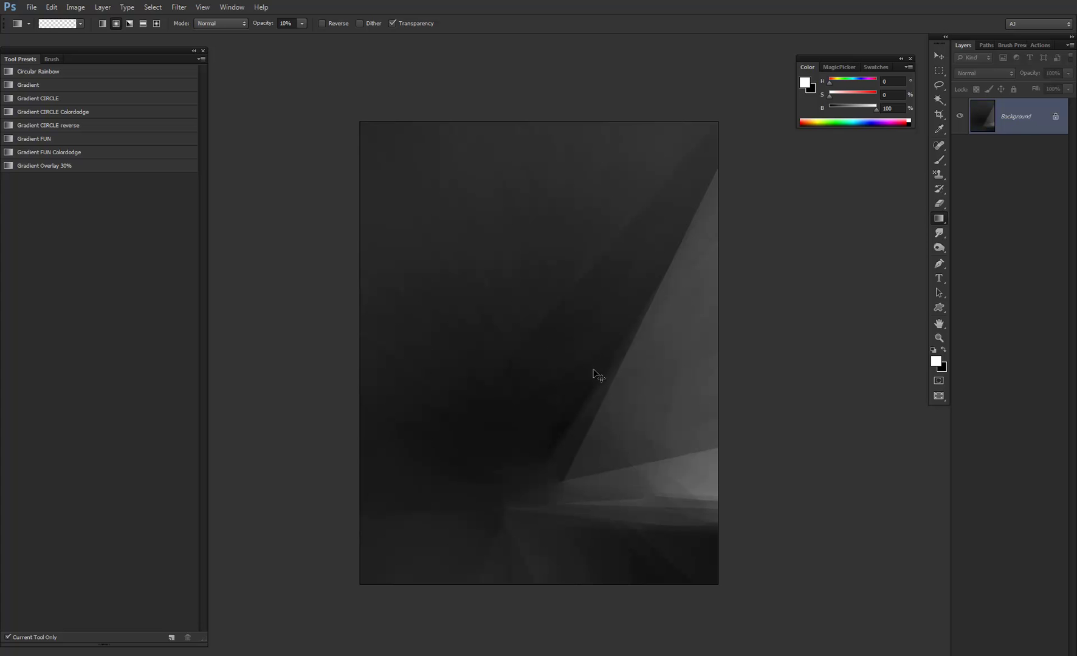
- Darken the image with a Levels adjustment, shifting the input levels and lowering the output white level
key(ctrl+l)
drag(760, 364, 765, 368)
drag(836, 364, 833, 365)
mouse_move(760, 413)
mouse_down()
mouse_move(774, 413)
mouse_move(760, 413)
mouse_up()
drag(903, 413, 889, 413)
drag(902, 367, 829, 365)
click(951, 261)
- Zoom in on the canvas and switch to the Brush tool
key(z)
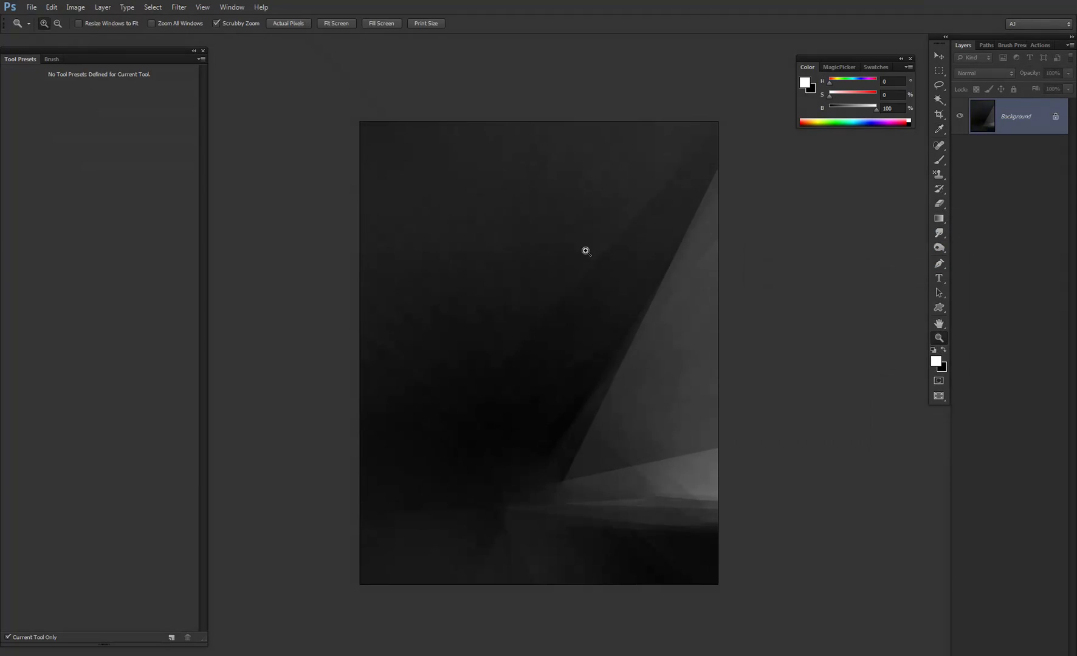
click(588, 250)
key(b)
mouse_move(574, 226)
mouse_down()
mouse_move(517, 130)
mouse_move(545, 207)
mouse_move(549, 195)
mouse_up()
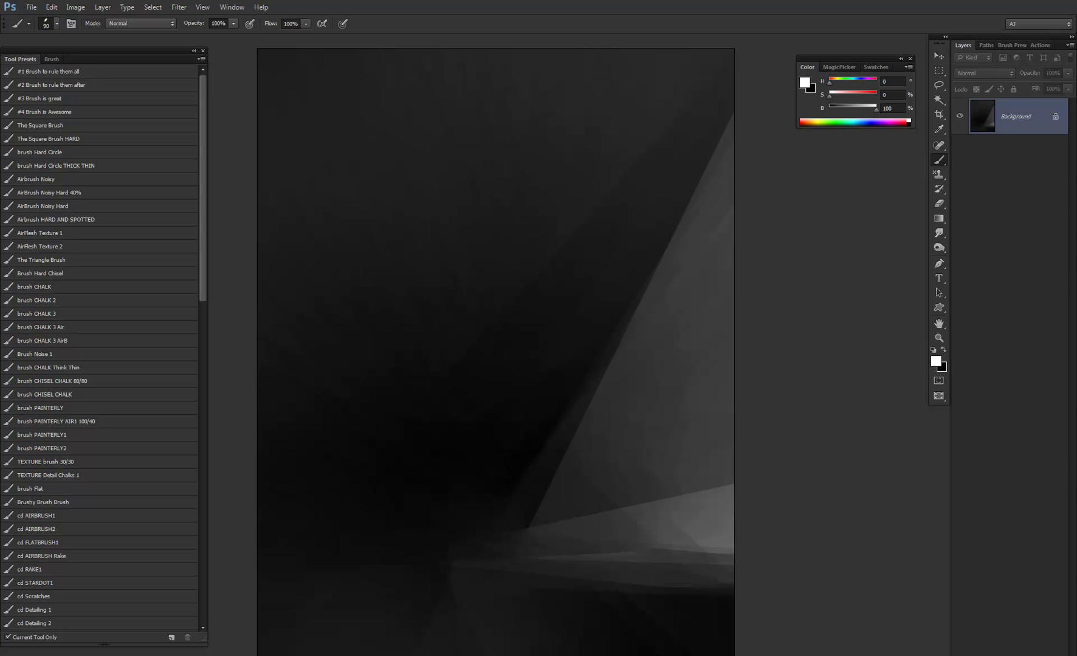
- Try a black brush stroke on a new layer, undo it and merge the empty layer down
key(ctrl+shift+alt+n)
key(x)
mouse_move(507, 183)
mouse_down()
mouse_move(492, 165)
mouse_move(499, 189)
mouse_move(458, 216)
mouse_up()
key(ctrl+z)
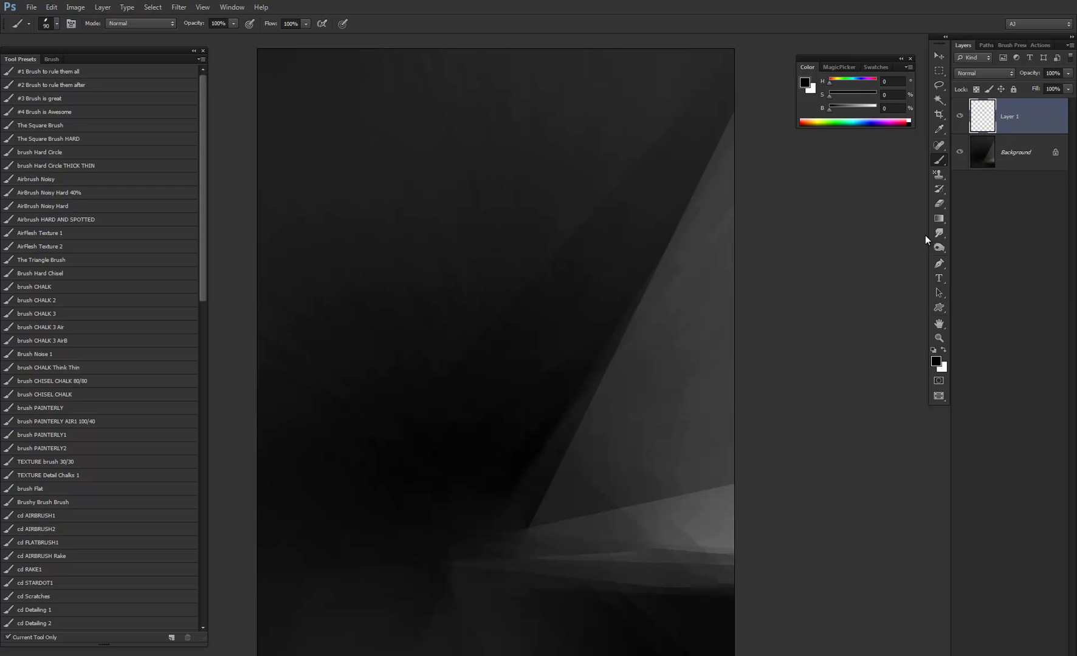
key(ctrl+e)
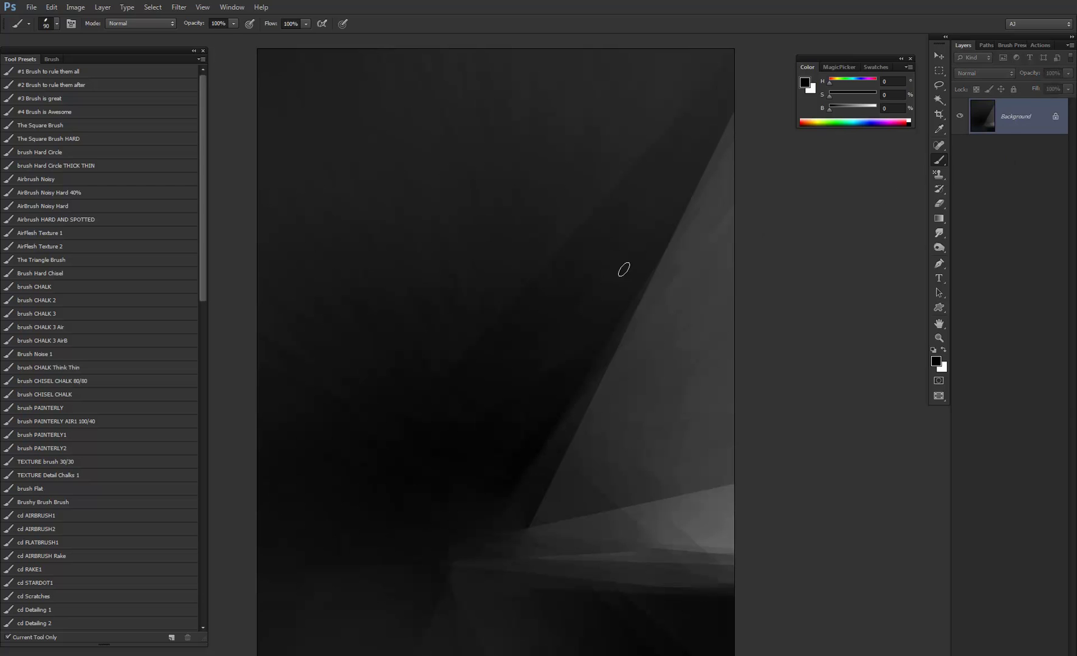
- Duplicate the background onto a new layer and paint a curved white highlight for the top of a head with a 70 px brush
key(ctrl+j)
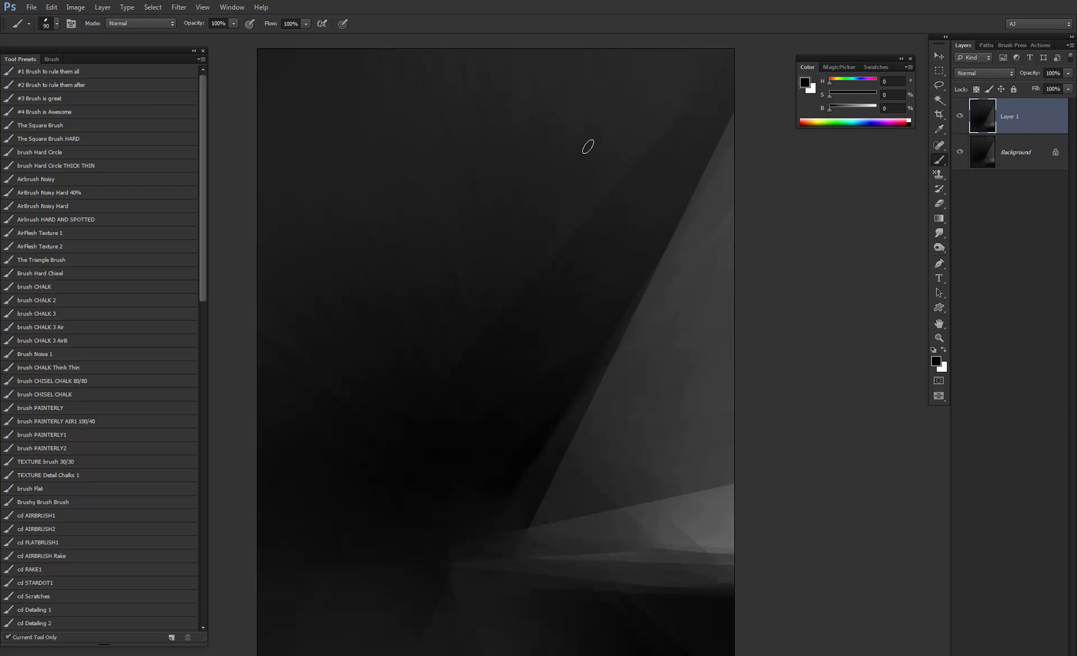
key(x)
key([)
mouse_move(454, 176)
mouse_down()
mouse_move(478, 159)
mouse_move(511, 165)
mouse_move(508, 177)
mouse_move(490, 178)
mouse_move(494, 195)
mouse_move(512, 200)
mouse_up()
key(bracketright)
key(bracketright)
key(bracketright)
key(bracketright)
key(bracketright)
key(bracketright)
key(bracketright)
key(bracketright)
key(bracketright)
key(bracketright)
key(bracketleft)
key(bracketleft)
key(bracketleft)
key(bracketleft)
key(bracketleft)
key(bracketleft)
key(bracketleft)
key(bracketleft)
key(bracketleft)
key(bracketleft)
key(bracketleft)
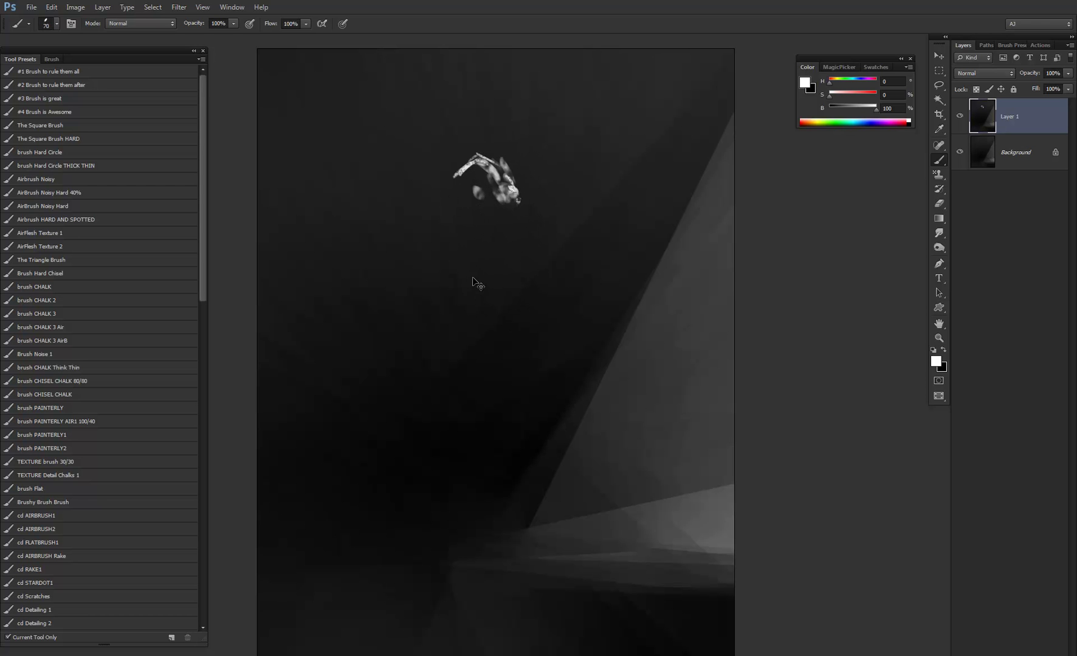
- Flip the canvas horizontally and extend the white rim highlight around the top and back of the head
key(ctrl+shift+h)
mouse_move(469, 212)
mouse_down()
mouse_move(509, 155)
mouse_move(483, 170)
mouse_move(472, 224)
mouse_up()
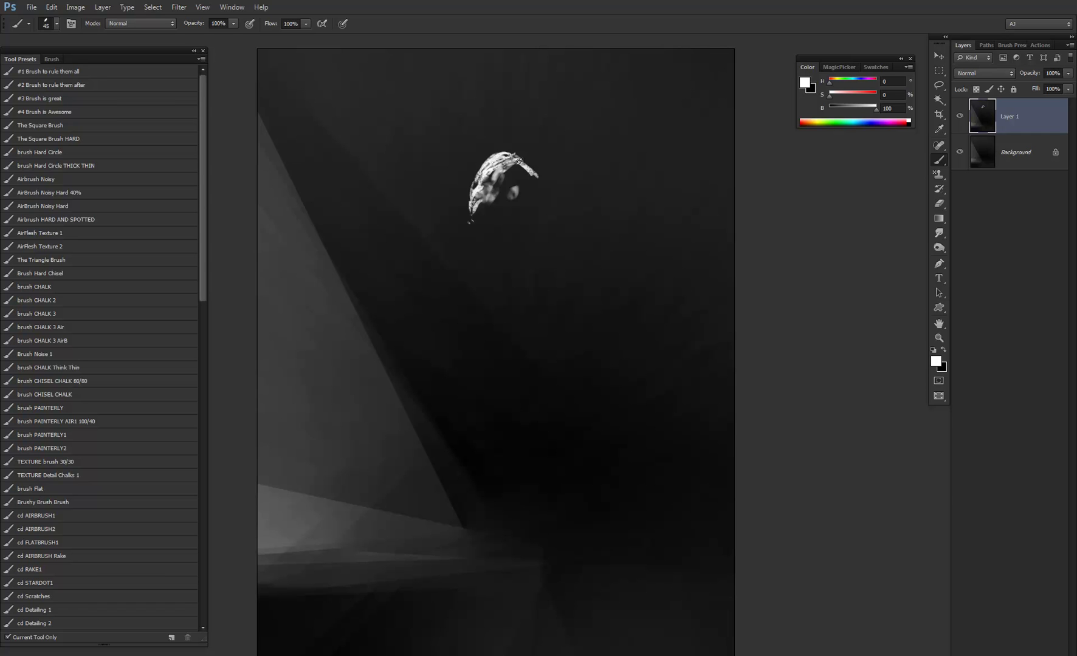
key(bracketright)
key(bracketright)
key(bracketright)
key(bracketright)
key(bracketright)
key(bracketright)
mouse_move(523, 160)
mouse_down()
mouse_move(536, 168)
mouse_move(508, 173)
mouse_up()
- Add a white radial gradient at 10% opacity in the upper left area beside the head
key(g)
key(x)
key(x)
drag(338, 52, 384, 208)
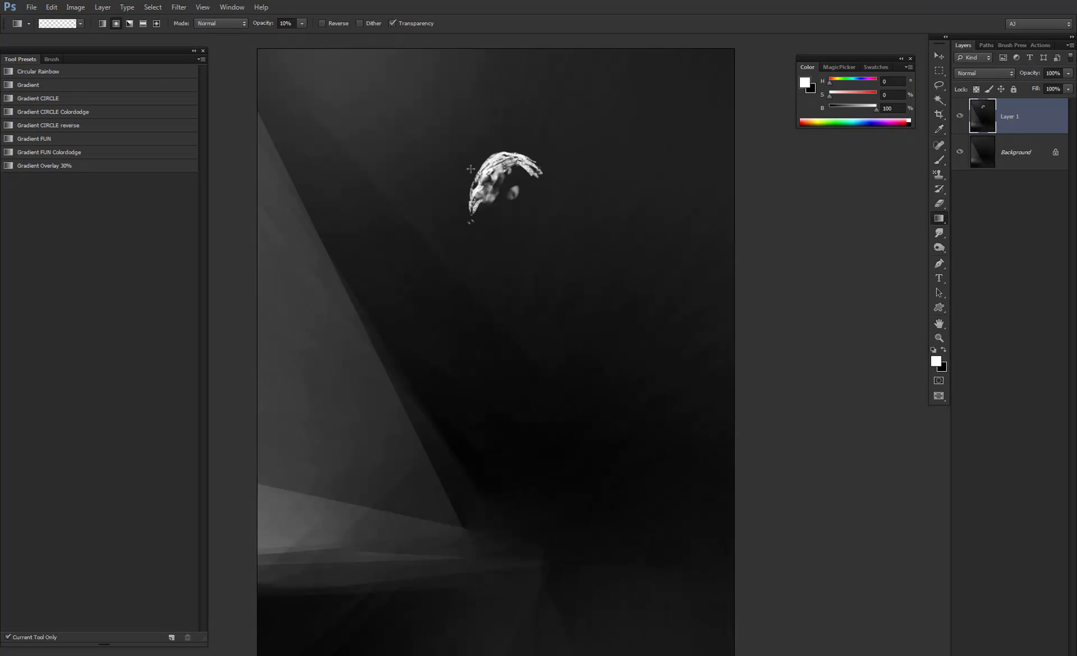
- Sample the dark background tone and paint over the inside of the head highlight with a 175 px brush
key(b)
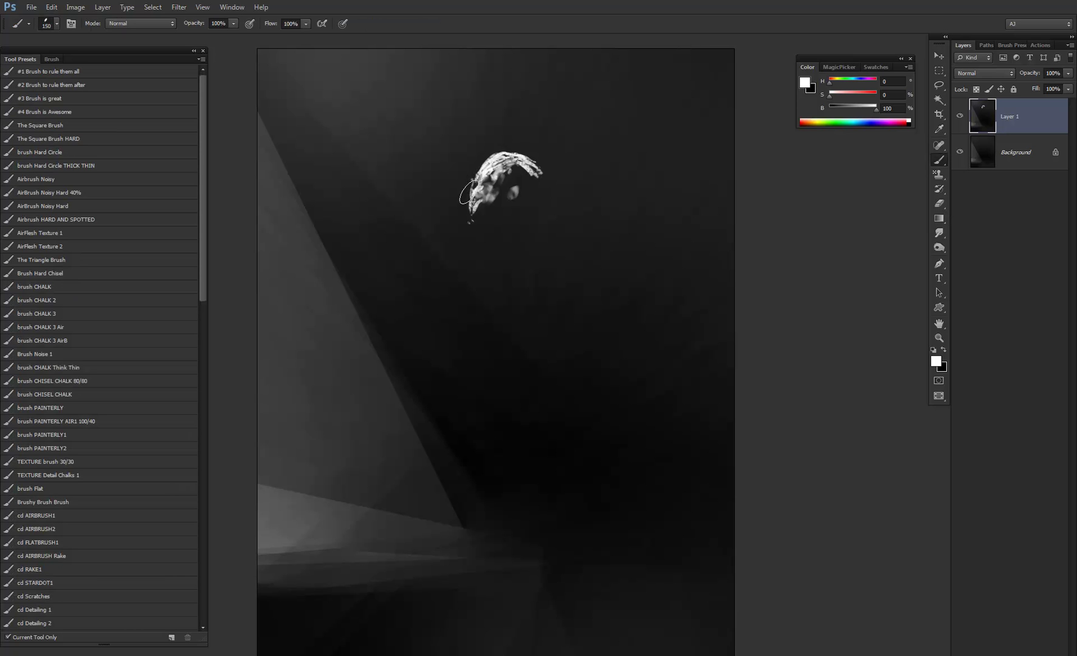
key(bracketleft)
key(bracketleft)
key(bracketleft)
key(bracketleft)
alt+click(495, 209)
key(bracketright)
key(bracketright)
key(bracketright)
key(bracketright)
key(bracketright)
mouse_move(498, 177)
mouse_down()
mouse_move(521, 173)
mouse_move(530, 185)
mouse_move(493, 172)
mouse_up()
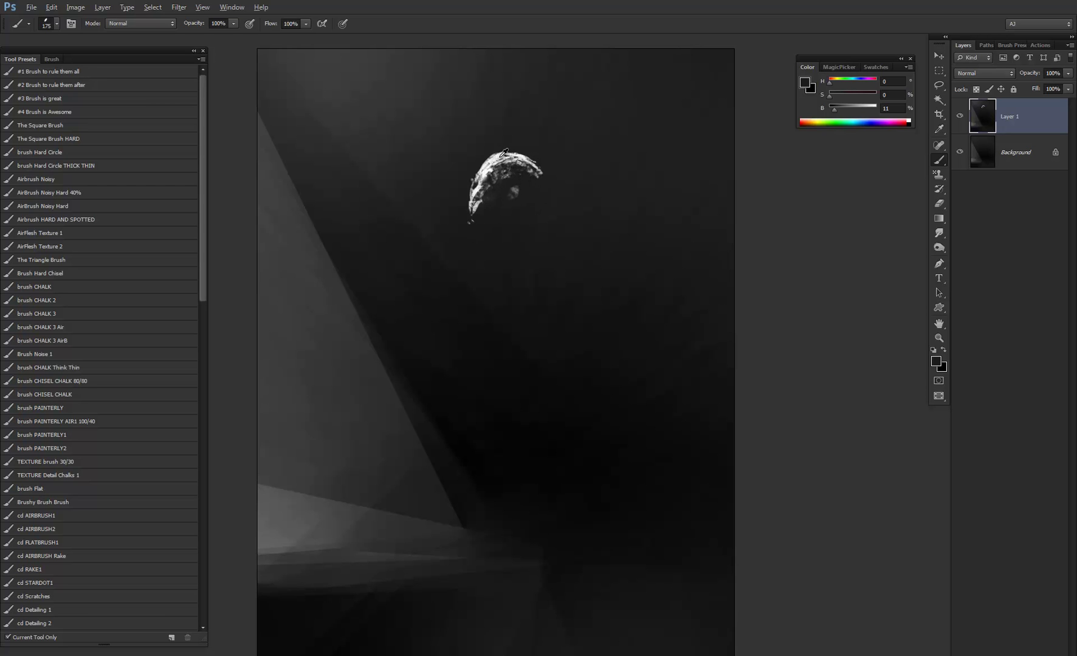
- Sample near-white from the head highlight and paint both shoulder highlights, continuing one down the arm, with a 50 px brush
alt+click(502, 154)
key(bracketleft)
key(bracketleft)
key(bracketleft)
key(bracketleft)
key(bracketleft)
drag(458, 251, 472, 246)
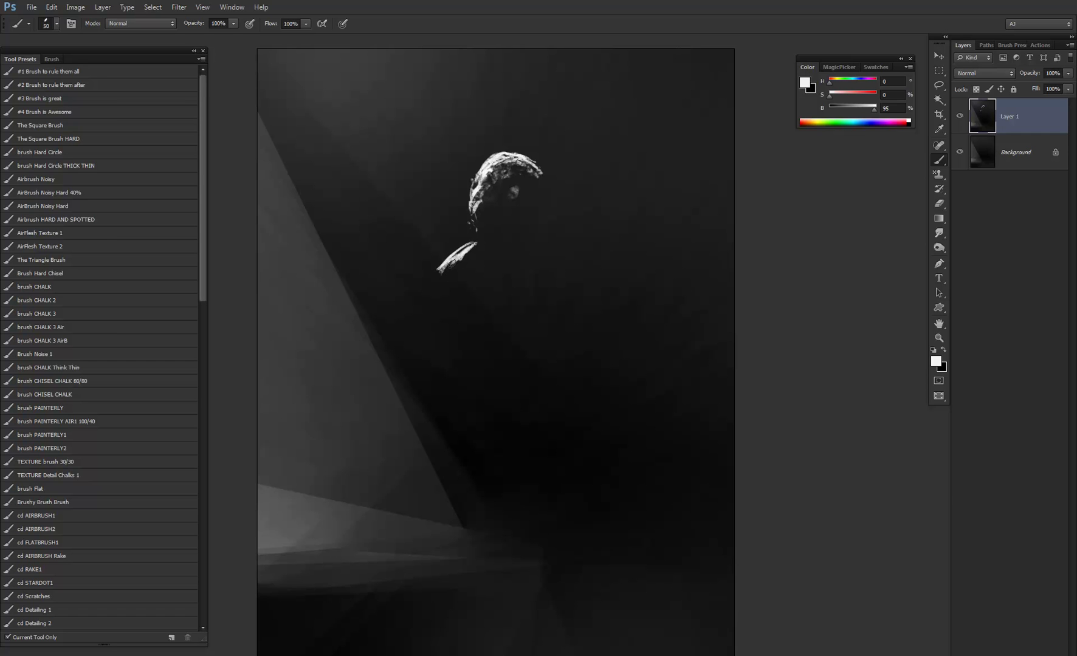
mouse_move(553, 234)
mouse_down()
mouse_move(573, 244)
mouse_move(544, 239)
mouse_move(576, 245)
mouse_move(557, 241)
mouse_move(592, 266)
mouse_move(538, 246)
mouse_move(611, 277)
mouse_move(623, 313)
mouse_move(613, 284)
mouse_move(624, 302)
mouse_move(603, 301)
mouse_move(636, 325)
mouse_move(626, 316)
mouse_move(596, 356)
mouse_move(632, 357)
mouse_move(569, 378)
mouse_move(628, 385)
mouse_move(511, 442)
mouse_move(660, 373)
mouse_move(617, 419)
mouse_move(513, 454)
mouse_move(674, 404)
mouse_up()
- Enlarge the brush and paint broad white sweeping strokes for the forearm from the elbow toward the lower left
key(bracketright)
key(bracketright)
key(bracketright)
key(bracketright)
key(bracketright)
key(bracketright)
key(bracketright)
key(bracketright)
key(bracketright)
key(bracketright)
key(bracketright)
key(bracketright)
key(bracketright)
key(bracketright)
key(bracketright)
key(bracketright)
mouse_move(662, 413)
mouse_down()
mouse_move(575, 419)
mouse_move(445, 501)
mouse_up()
drag(580, 403, 628, 322)
mouse_move(558, 365)
mouse_down()
mouse_move(492, 392)
mouse_move(671, 353)
mouse_move(601, 397)
mouse_move(649, 372)
mouse_move(650, 340)
mouse_up()
- Choose a rectangular textured brush tip, reduce it to 250 px and extend the white highlight down the left shoulder
alt+click(613, 372)
alt+click(554, 74)
key(bracketleft)
right_click(506, 302)
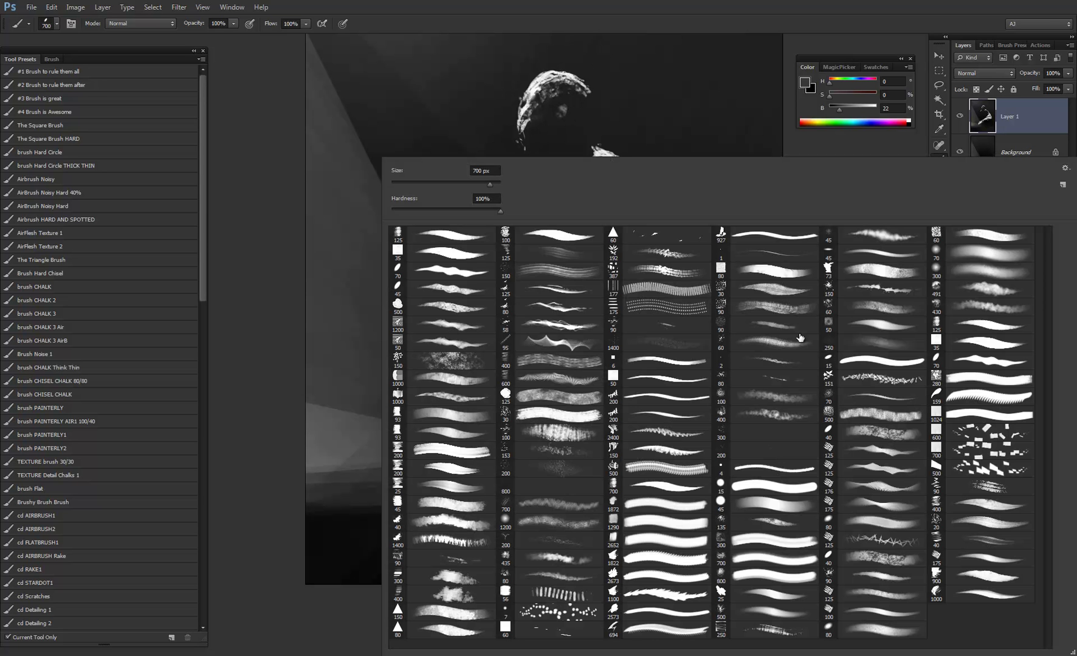
click(492, 319)
click(559, 107)
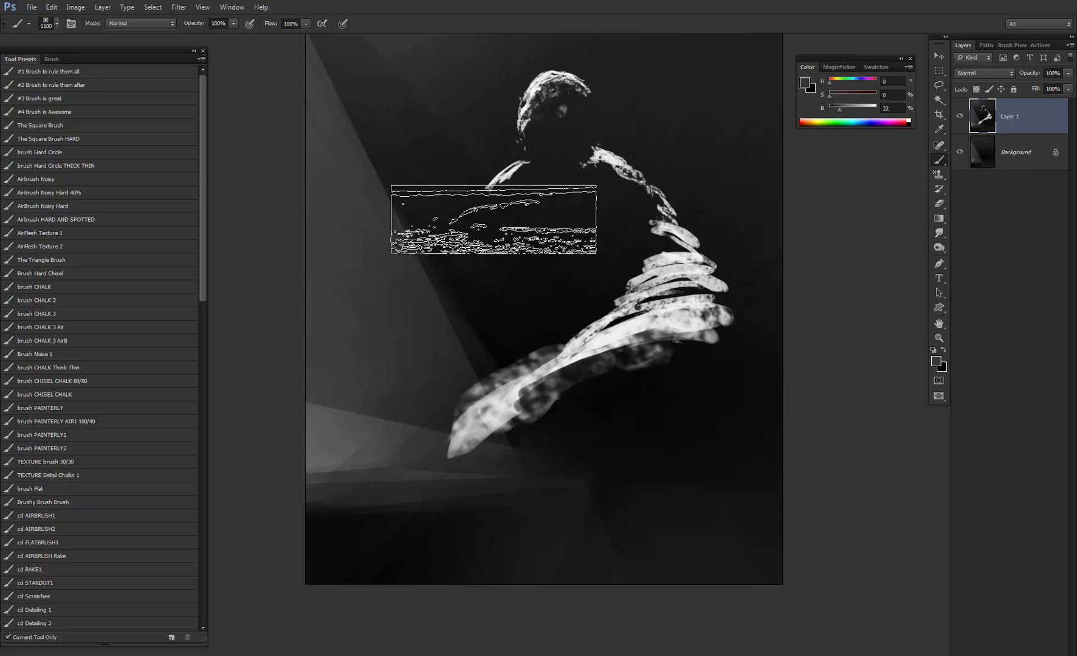
key(bracketleft)
key(bracketleft)
key(bracketleft)
key(bracketleft)
key(bracketleft)
key(bracketleft)
key(bracketleft)
key(bracketleft)
key(bracketleft)
key(x)
mouse_move(486, 198)
mouse_down()
mouse_move(464, 192)
mouse_move(480, 197)
mouse_move(479, 214)
mouse_up()
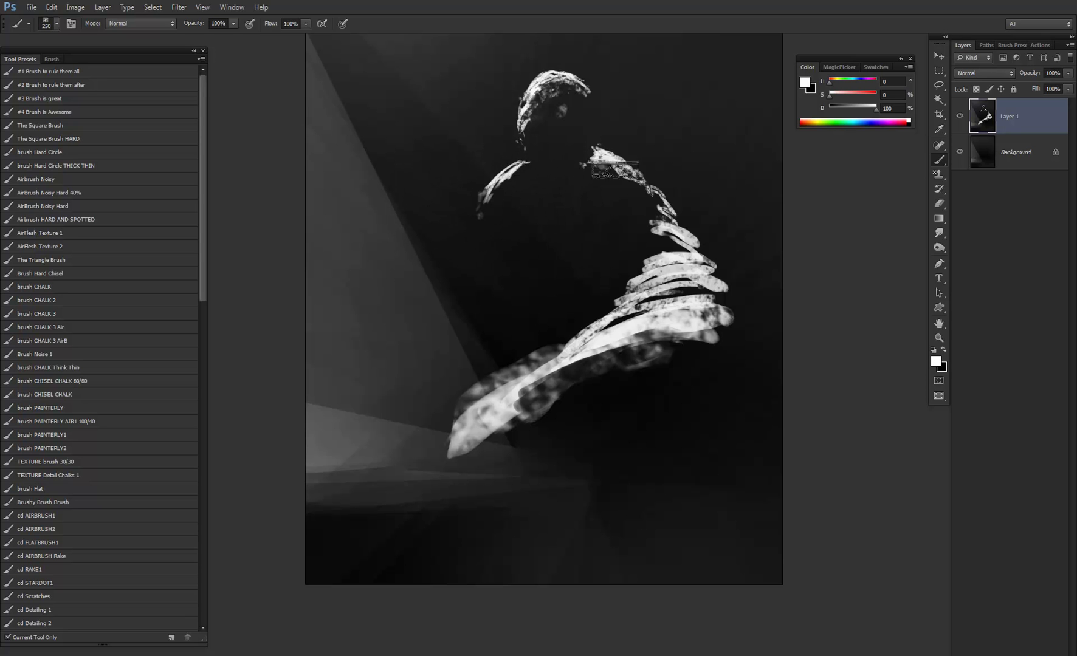
- Choose a ragged 73 px brush tip, sample greys from the head and paint textured mid-tone strokes inside its highlight
key(bracketright)
key(bracketright)
key(bracketright)
key(bracketright)
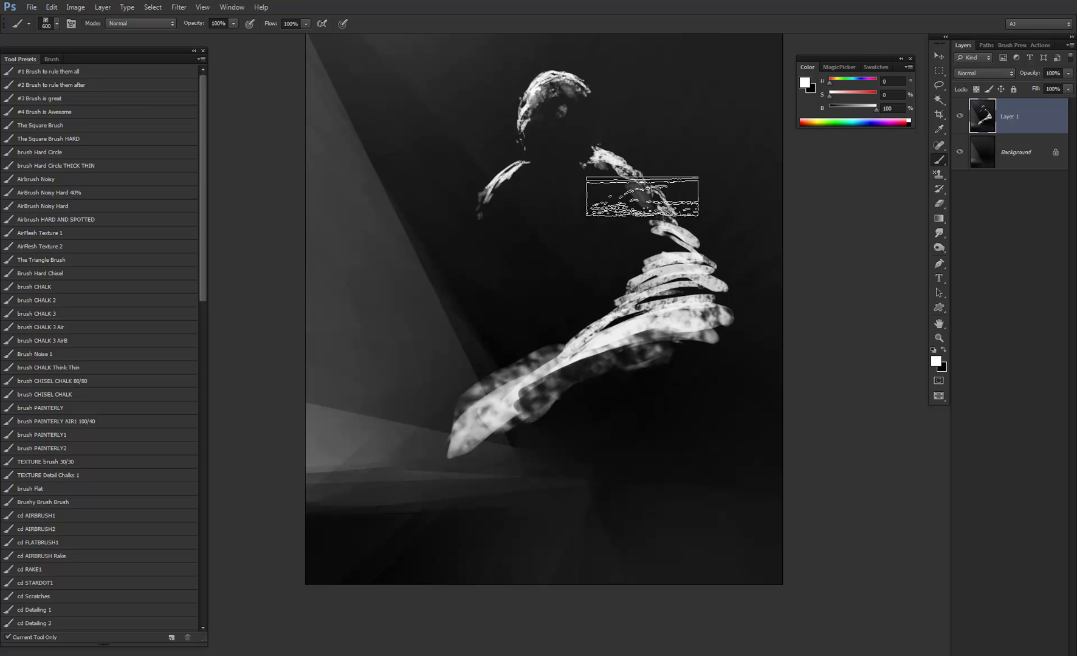
right_click(679, 387)
click(905, 273)
click(580, 97)
alt+click(580, 100)
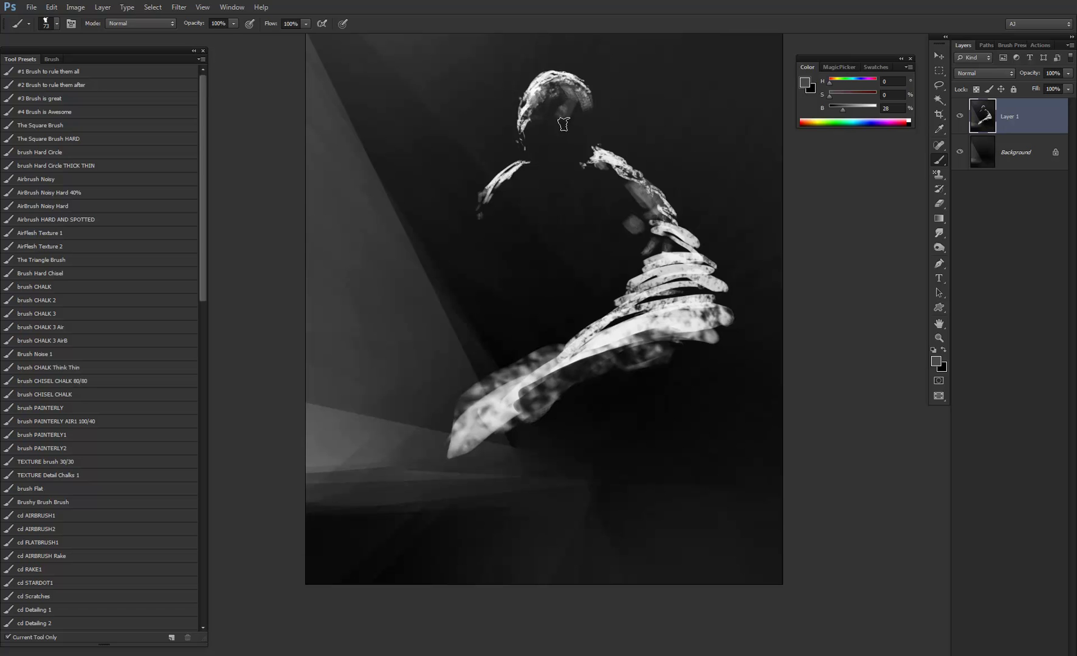
alt+click(563, 119)
drag(574, 103, 536, 100)
alt+click(588, 110)
- Enlarge the brush to 100 px, sample near-white from the forearm and paint speckled strokes along its underside toward the lower left
key(bracketright)
key(bracketright)
key(bracketright)
key(bracketright)
key(bracketleft)
drag(633, 325, 608, 339)
alt+click(529, 388)
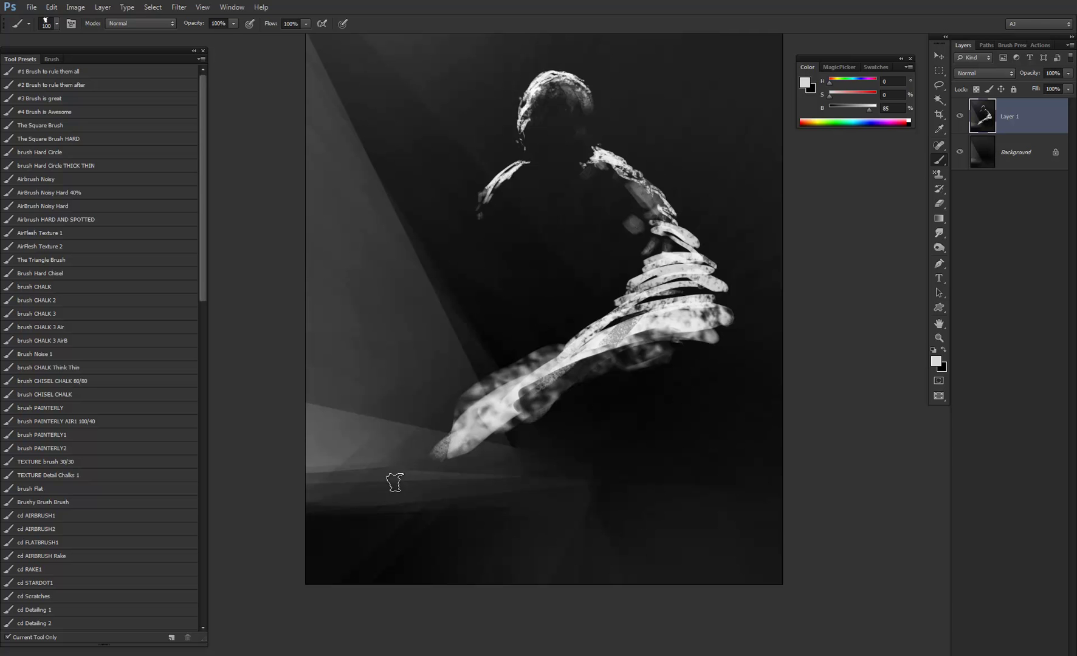
mouse_move(392, 483)
mouse_down()
mouse_move(570, 393)
mouse_move(629, 341)
mouse_move(598, 368)
mouse_move(698, 367)
mouse_up()
- Switch to a rough-edged 400 px brush tip, reduce it well below 150 px and paint short light strokes down the shoulder and upper arm
right_click(617, 354)
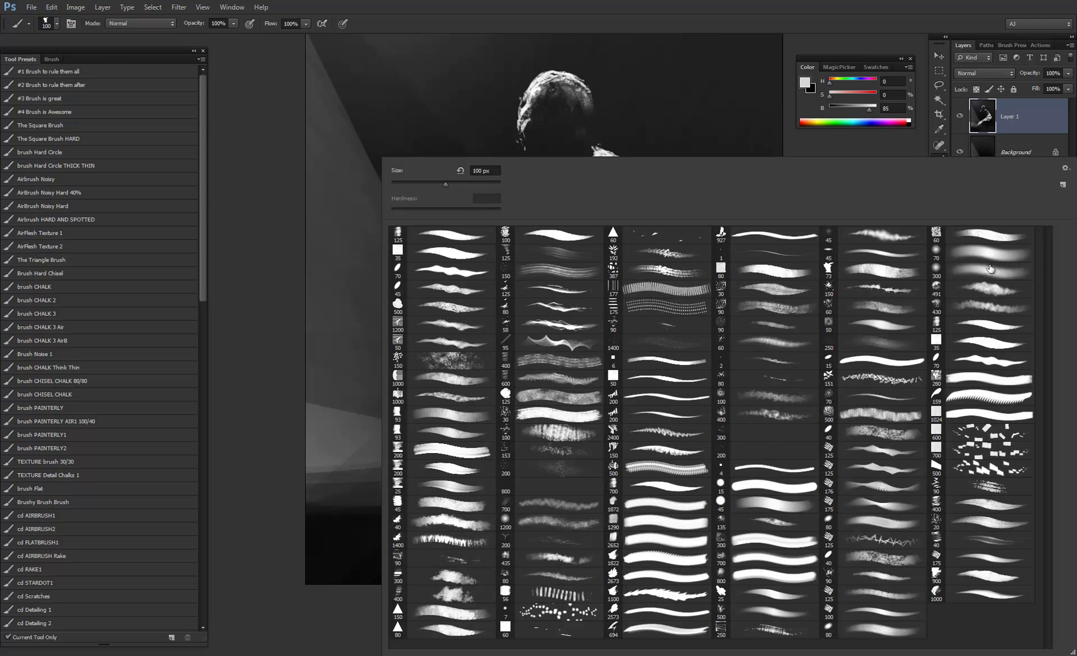
click(983, 504)
click(620, 113)
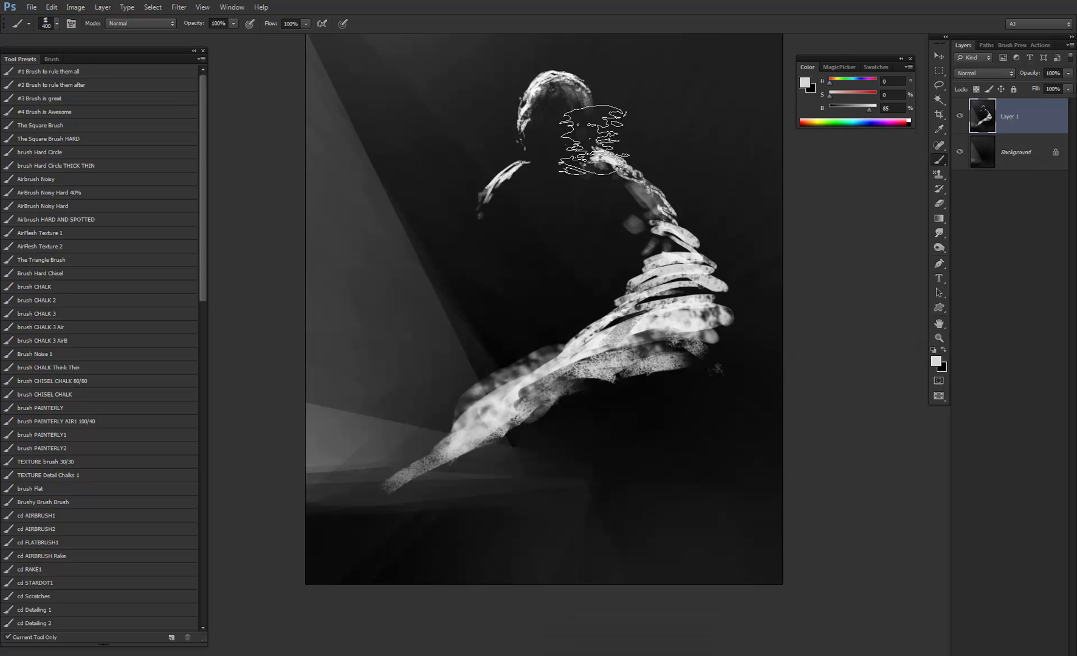
key(bracketleft)
key(bracketleft)
key(bracketleft)
key(bracketleft)
key(bracketleft)
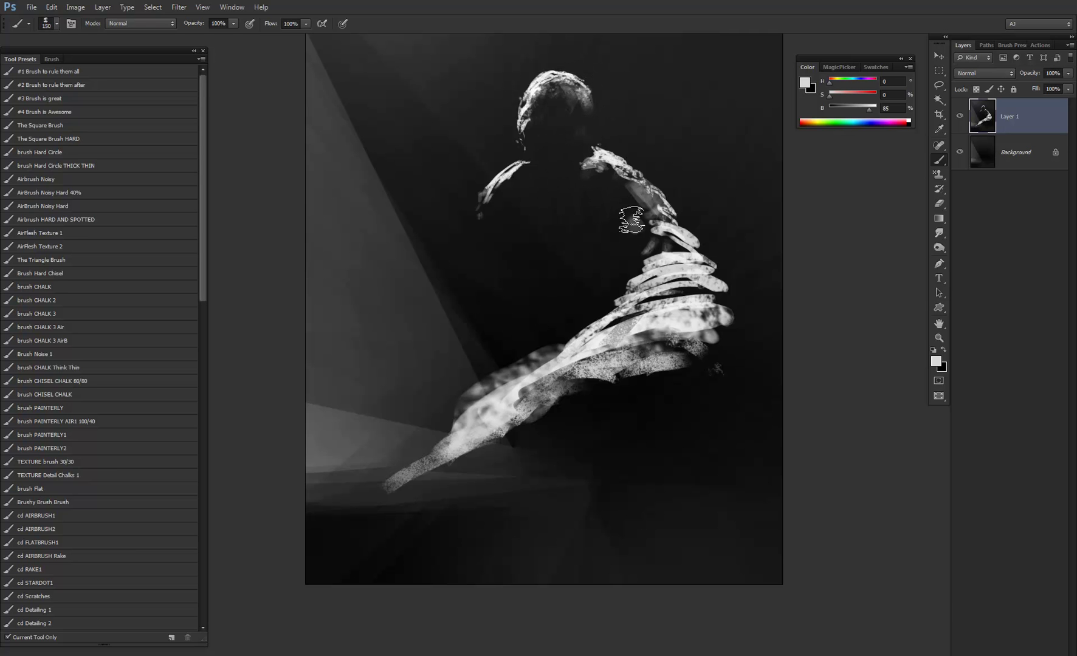
key(bracketleft)
key(bracketleft)
key(bracketleft)
key(bracketleft)
key(bracketleft)
key(bracketleft)
key(bracketleft)
key(bracketleft)
mouse_move(644, 189)
mouse_down()
mouse_move(619, 189)
mouse_move(630, 198)
mouse_up()
drag(673, 241, 671, 248)
- Paint thin light streaks from the elbow along the forearm, tapering past its end toward the canvas's lower-left corner
key(bracketright)
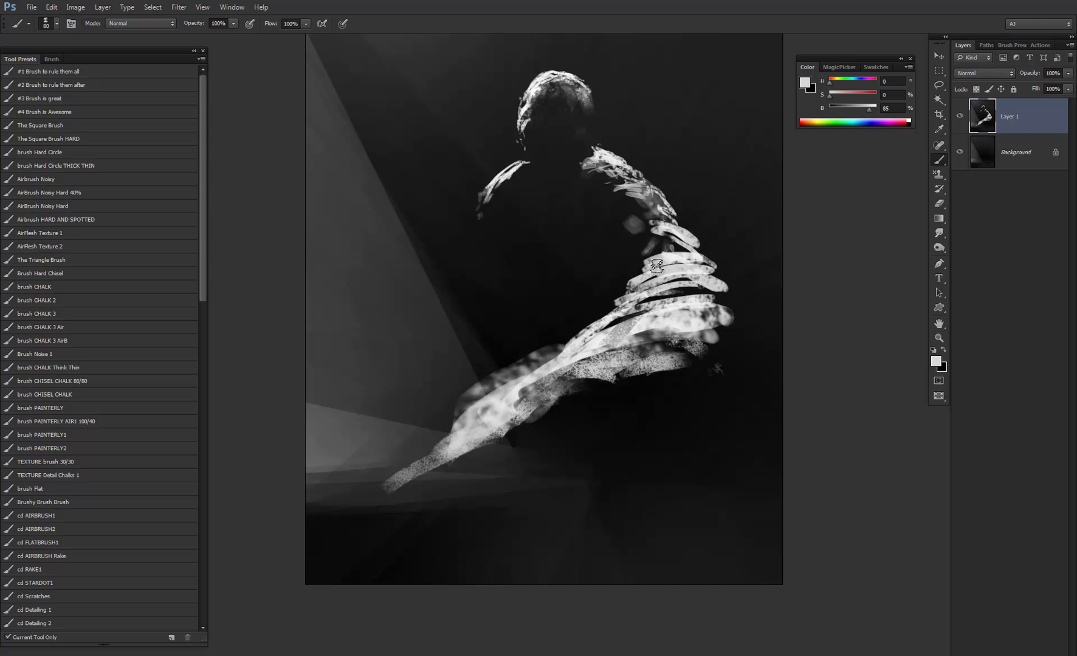
drag(622, 300, 585, 331)
drag(464, 438, 344, 536)
drag(438, 454, 317, 556)
drag(543, 426, 529, 433)
- Paint curved light fold strokes along the underside of the white shape, enlarging the brush to 100 px
mouse_move(446, 463)
mouse_down()
mouse_move(542, 434)
mouse_move(523, 418)
mouse_move(570, 429)
mouse_up()
drag(529, 416, 567, 411)
mouse_move(515, 439)
mouse_down()
mouse_move(591, 415)
mouse_move(593, 424)
mouse_move(608, 418)
mouse_move(561, 424)
mouse_move(630, 406)
mouse_up()
mouse_move(571, 426)
mouse_down()
mouse_move(642, 410)
mouse_move(663, 427)
mouse_up()
key(bracketright)
key(bracketright)
drag(627, 391, 672, 425)
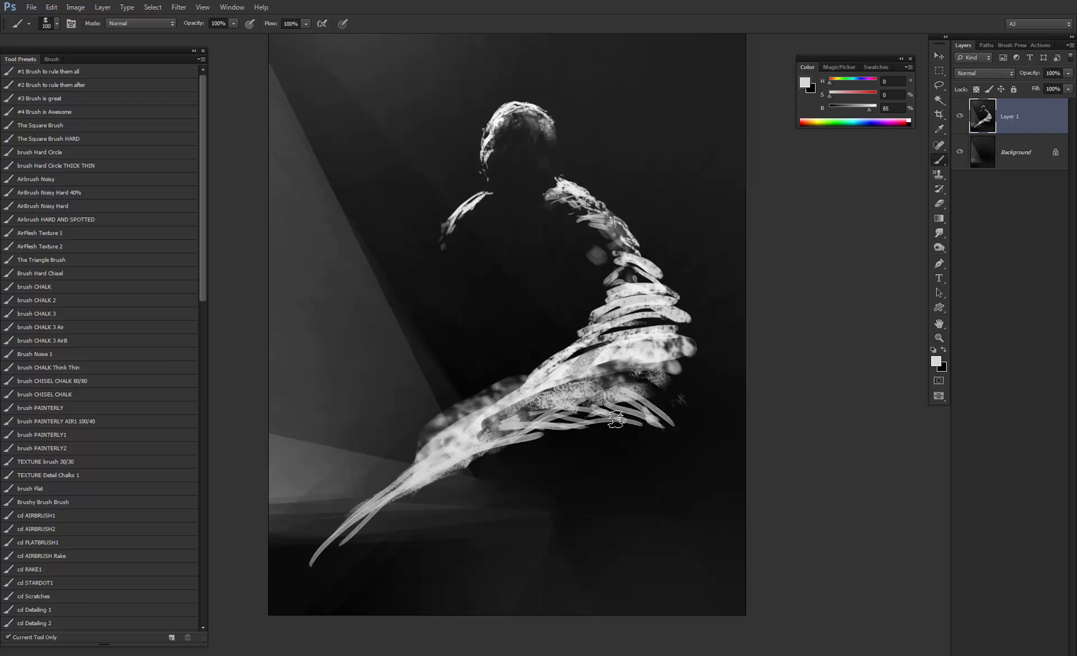
- Add longer light folds that curve downward at the lower-right end of the white drape
click(52, 59)
click(17, 58)
drag(542, 424, 660, 455)
key(bracketright)
drag(603, 417, 666, 448)
mouse_move(634, 398)
mouse_down()
mouse_move(693, 436)
mouse_move(690, 477)
mouse_up()
- Enlarge the brush to 400 px and paint broad light texture over the right side and middle of the drape
key(bracketright)
key(bracketright)
key(bracketright)
key(bracketright)
key(bracketright)
key(bracketright)
key(bracketright)
drag(640, 380, 694, 360)
drag(633, 326, 572, 368)
- Sample near-white from the drape, reduce the brush to 45 px and build up the drape's inner edge and the left shoulder highlight
alt+click(587, 370)
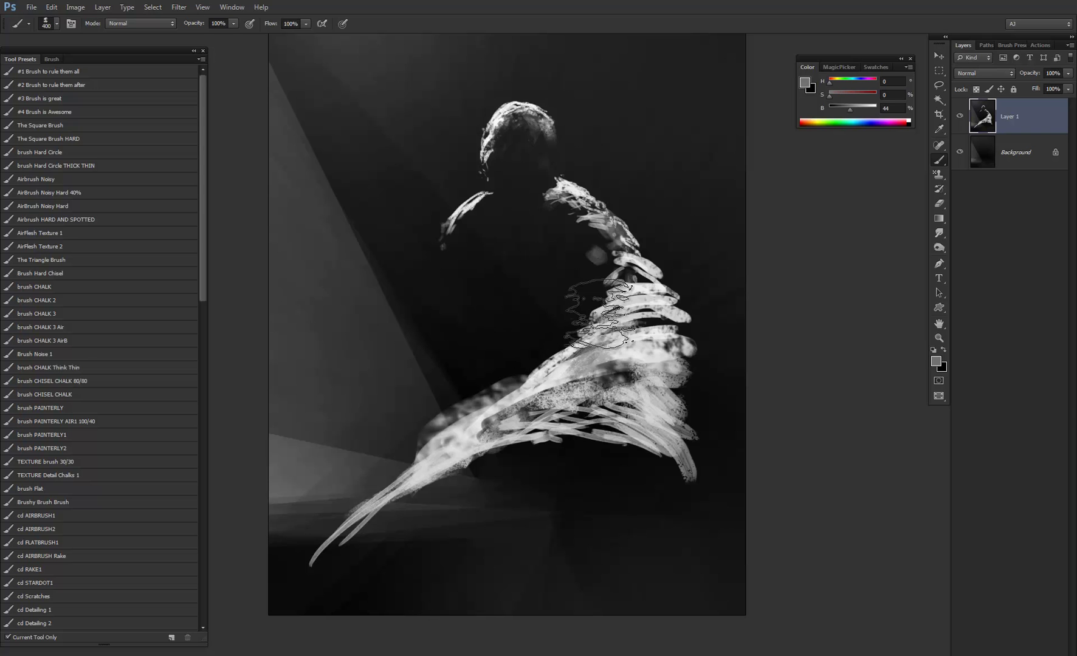
key(bracketleft)
key(bracketleft)
key(bracketleft)
key(bracketleft)
key(bracketleft)
key(bracketleft)
key(bracketleft)
alt+click(562, 363)
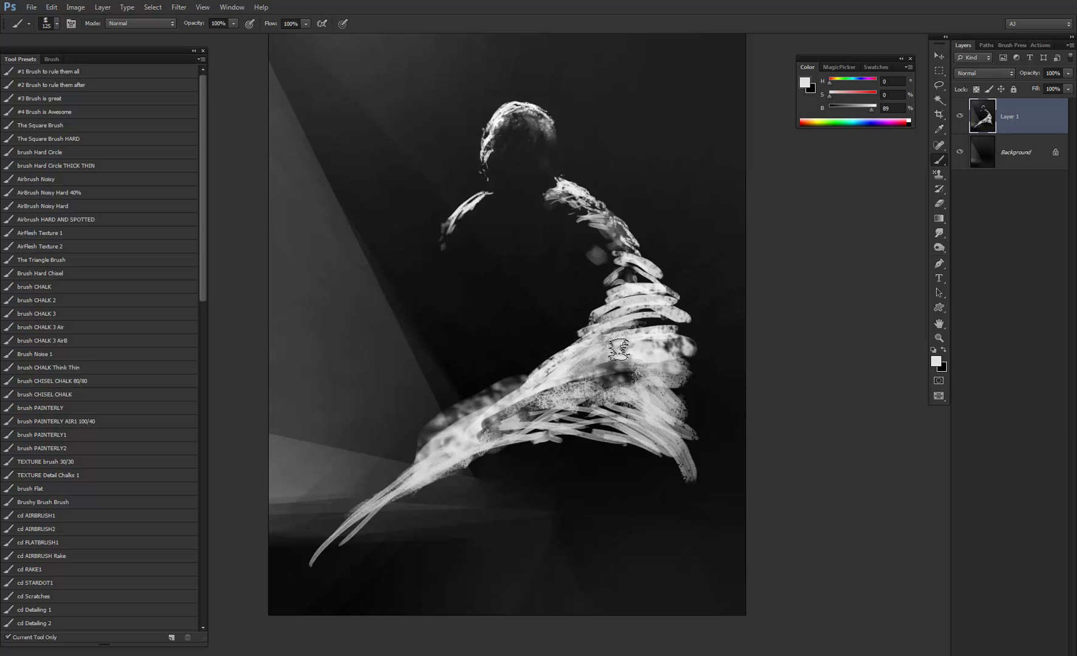
key(bracketleft)
key(bracketleft)
key(bracketleft)
key(bracketleft)
key(bracketleft)
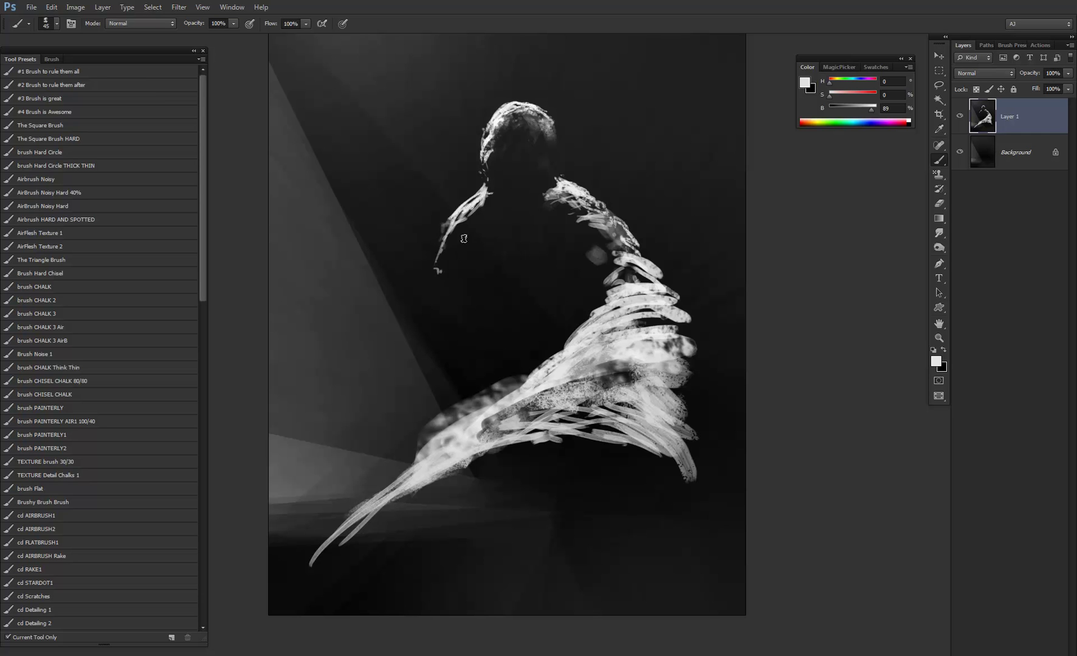
- Flip the canvas horizontally and add a soft white glow near the upper-right corner with 10% opacity radial gradients
key(ctrl+shift+h)
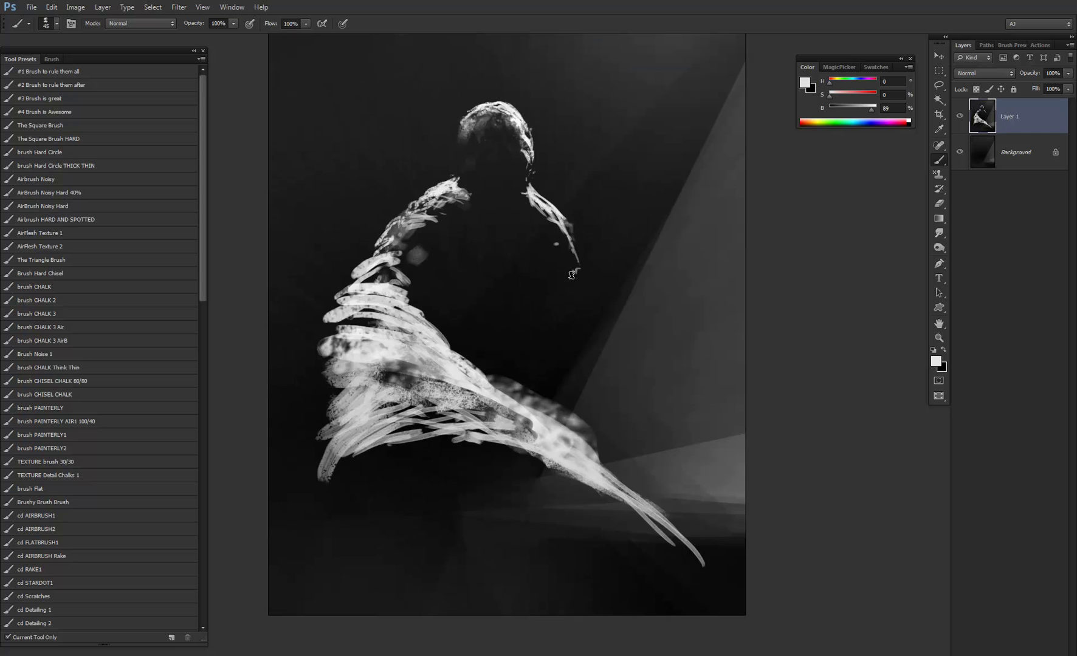
drag(645, 159, 653, 249)
key(g)
key(d)
key(x)
drag(653, 59, 548, 277)
drag(581, 114, 417, 514)
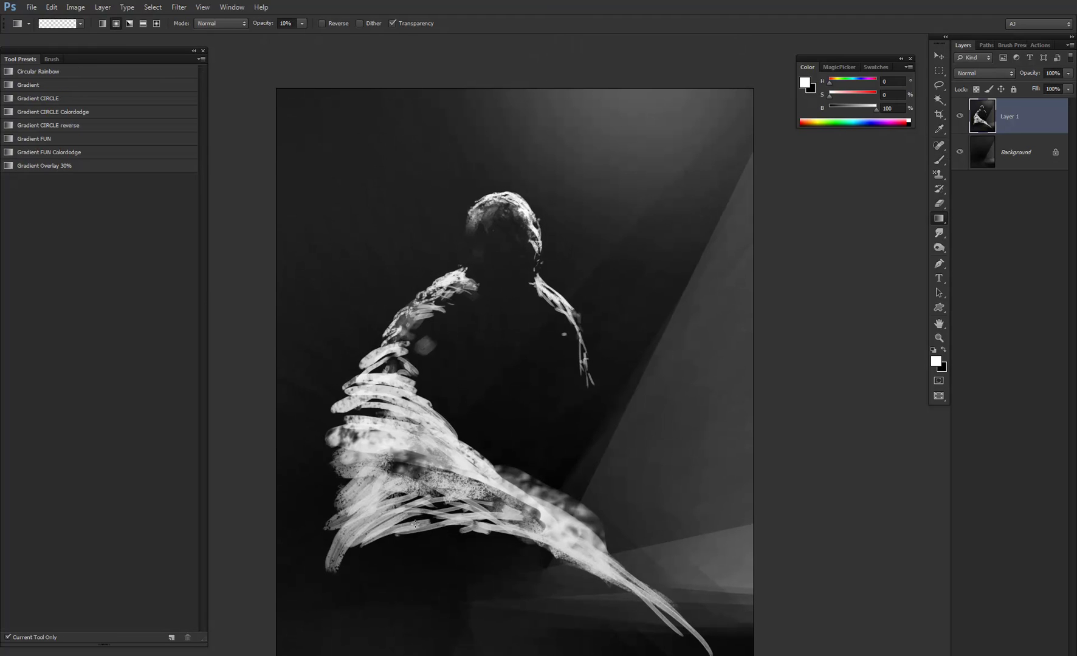
- Paint bright white strokes on the left shoulder with the 45 px brush, and enlarge the brush to 125 px
key(b)
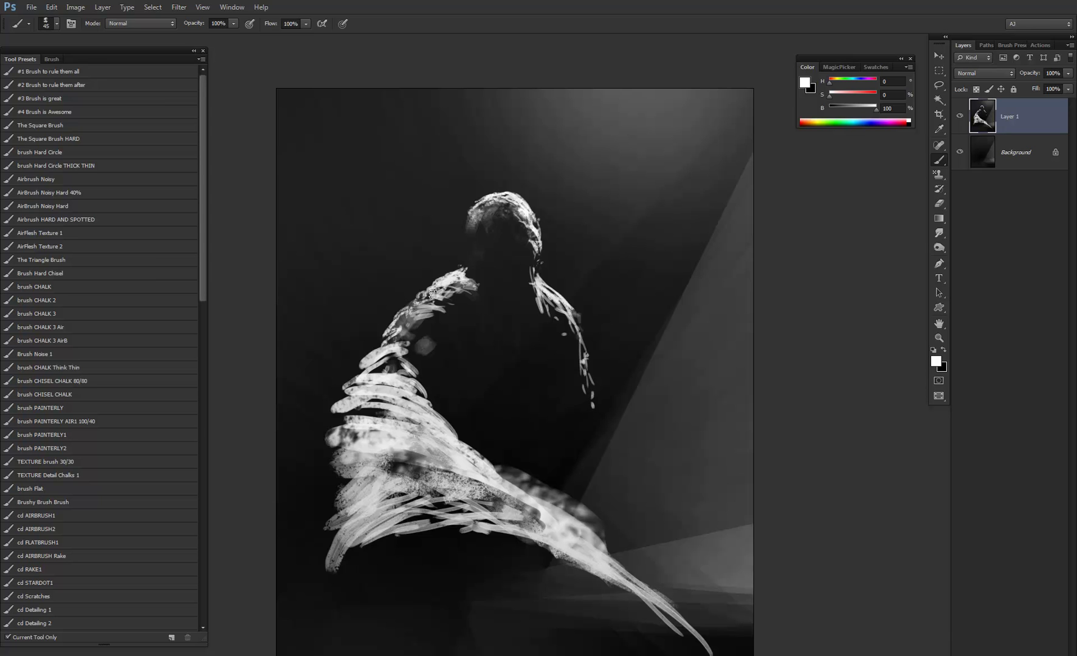
mouse_move(436, 297)
mouse_down()
mouse_move(456, 305)
mouse_move(435, 294)
mouse_move(454, 306)
mouse_move(419, 300)
mouse_move(435, 305)
mouse_move(416, 310)
mouse_move(470, 316)
mouse_up()
key(bracketright)
key(bracketright)
key(bracketright)
key(bracketright)
key(bracketright)
key(bracketright)
key(bracketright)
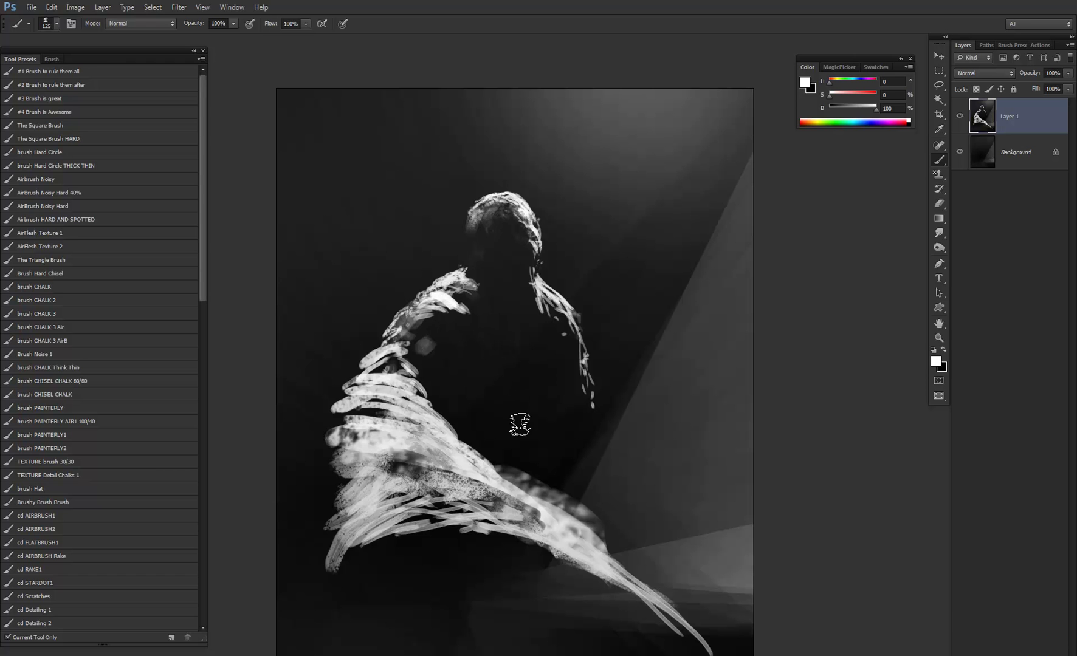
- Examine the whole mirrored figure against the background at a smaller scale
key(z)
alt+click(559, 354)
alt+click(559, 354)
alt+click(560, 355)
alt+click(560, 355)
click(563, 359)
click(563, 359)
click(563, 359)
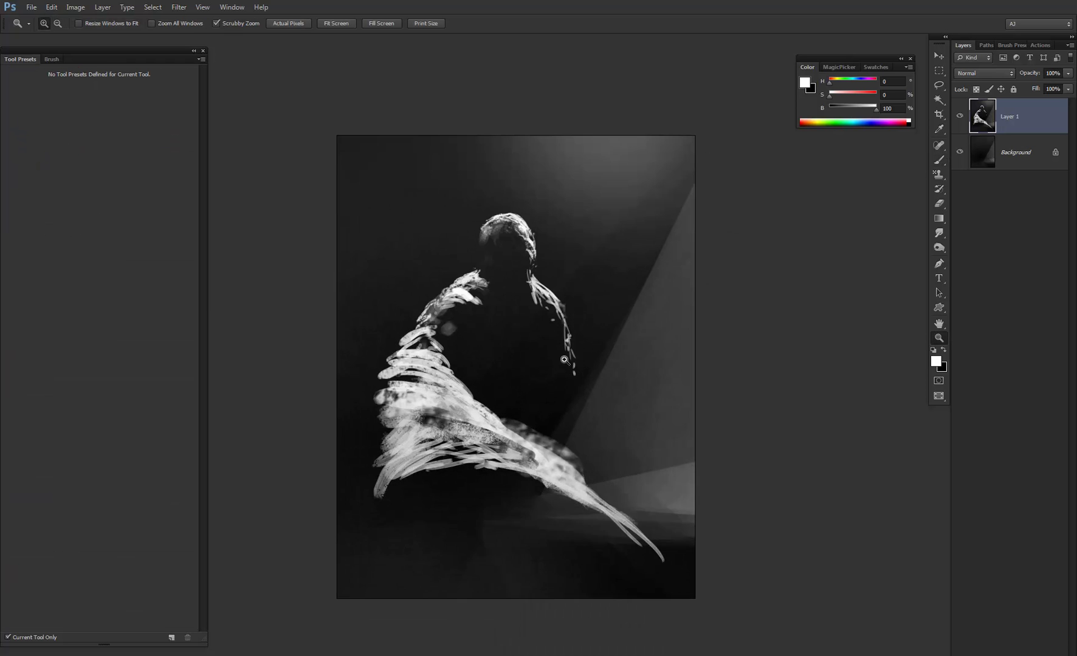
scroll(563, 360, up, 2)
- Choose a comb-edged 1000 px brush tip, set the foreground color to white and reduce the brush to 500 px
key(b)
alt+click(462, 220)
right_click(484, 271)
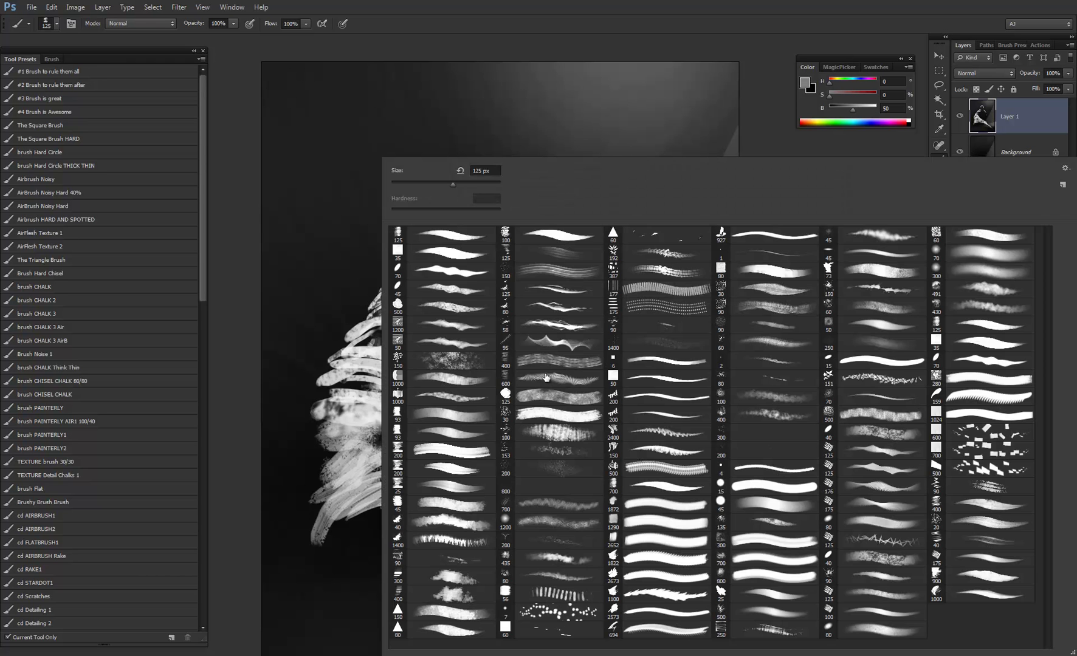
click(466, 386)
click(367, 518)
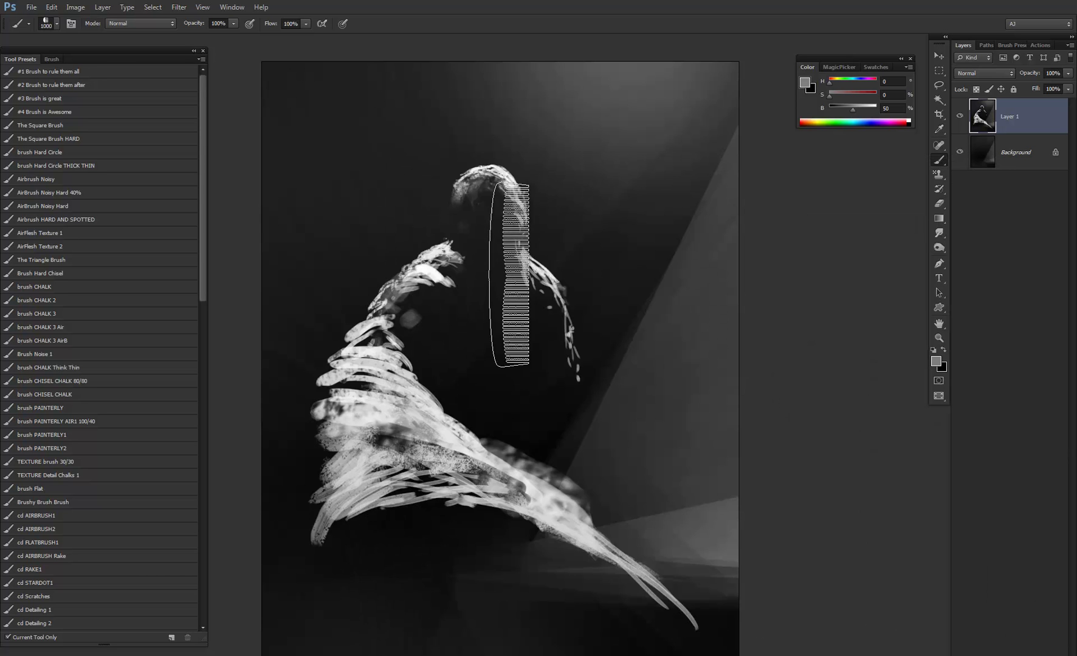
key(d)
key(x)
key(bracketleft)
key(bracketleft)
key(bracketleft)
key(bracketleft)
key(bracketleft)
key(bracketleft)
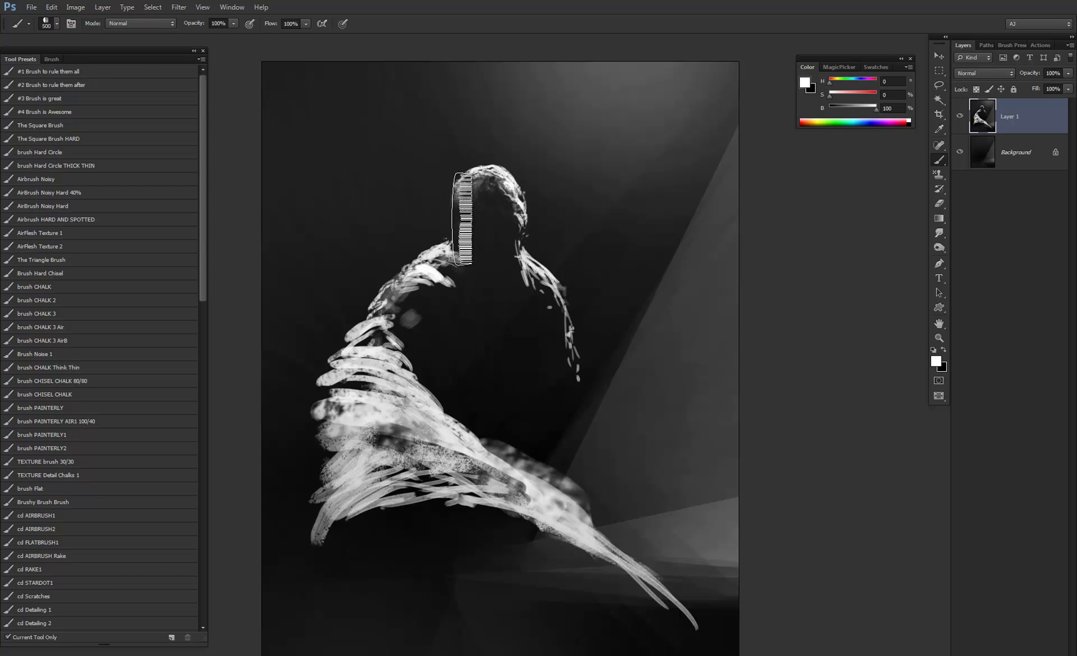
- Reduce the brush to 125 px, sample dark greys from the head and block in the shadowed face and neck
key(bracketleft)
key(bracketleft)
key(bracketleft)
key(bracketleft)
mouse_move(456, 226)
mouse_down()
mouse_move(471, 227)
mouse_move(479, 265)
mouse_up()
alt+click(476, 250)
alt+click(459, 217)
key(bracketleft)
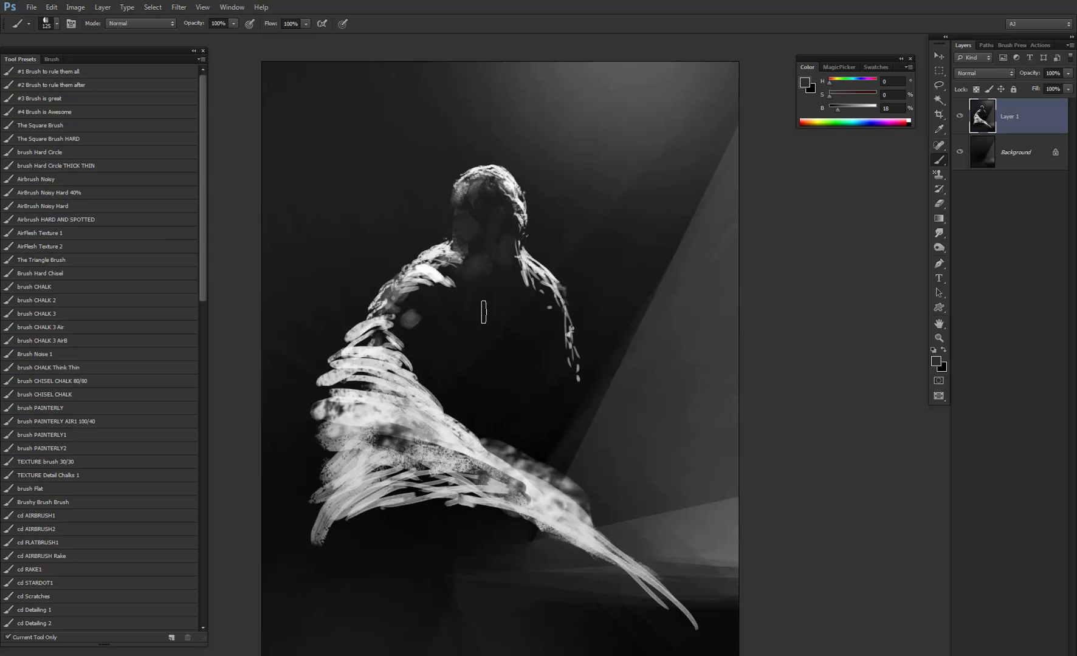
- Paint dark grey muscle shapes across the chest and abdomen, sampling tones from the torso and varying the brush size
mouse_move(523, 322)
mouse_down()
mouse_move(516, 347)
mouse_move(509, 334)
mouse_move(441, 355)
mouse_move(456, 367)
mouse_move(443, 331)
mouse_move(426, 341)
mouse_move(422, 364)
mouse_move(477, 336)
mouse_move(468, 343)
mouse_move(515, 385)
mouse_up()
alt+click(512, 314)
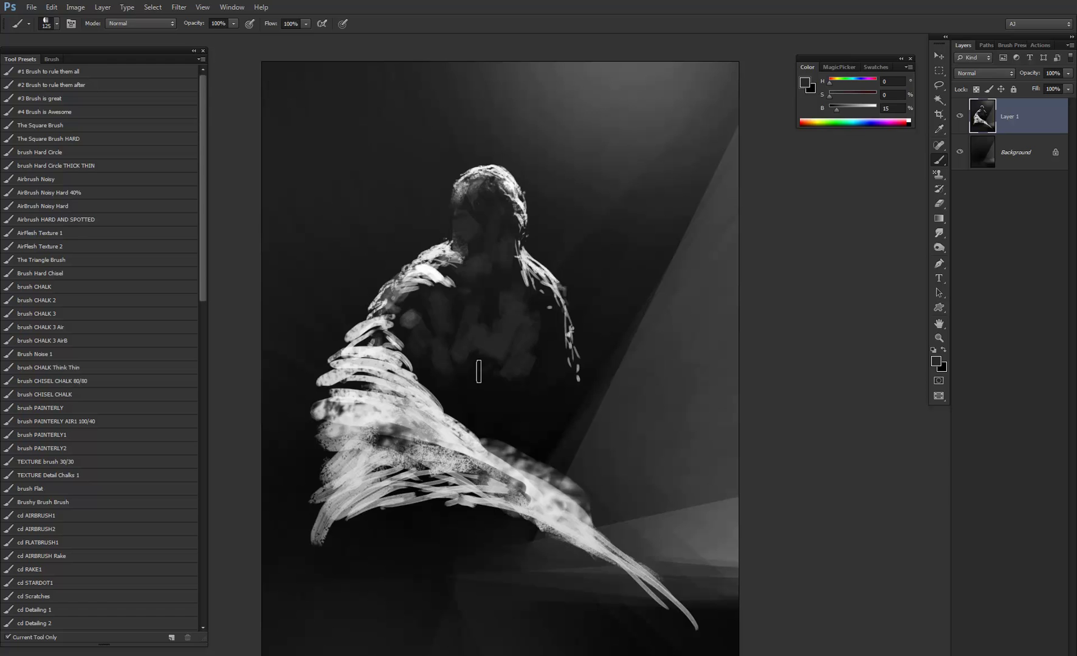
key(bracketleft)
key(bracketleft)
key(bracketleft)
key(bracketleft)
key(bracketleft)
key(bracketleft)
key(bracketright)
key(bracketright)
key(bracketright)
mouse_move(501, 408)
mouse_down()
mouse_move(472, 371)
mouse_move(445, 361)
mouse_move(439, 399)
mouse_move(466, 383)
mouse_move(502, 392)
mouse_move(476, 407)
mouse_up()
- Enlarge the brush, block in the right arm and hand with sampled dark tones, and bring the brush back to 125 px
key(bracketright)
key(bracketright)
key(bracketright)
key(bracketright)
mouse_move(551, 305)
mouse_down()
mouse_move(551, 338)
mouse_move(573, 424)
mouse_up()
alt+click(558, 321)
mouse_move(561, 347)
mouse_down()
mouse_move(599, 433)
mouse_move(587, 391)
mouse_move(584, 429)
mouse_up()
key(bracketleft)
key(bracketleft)
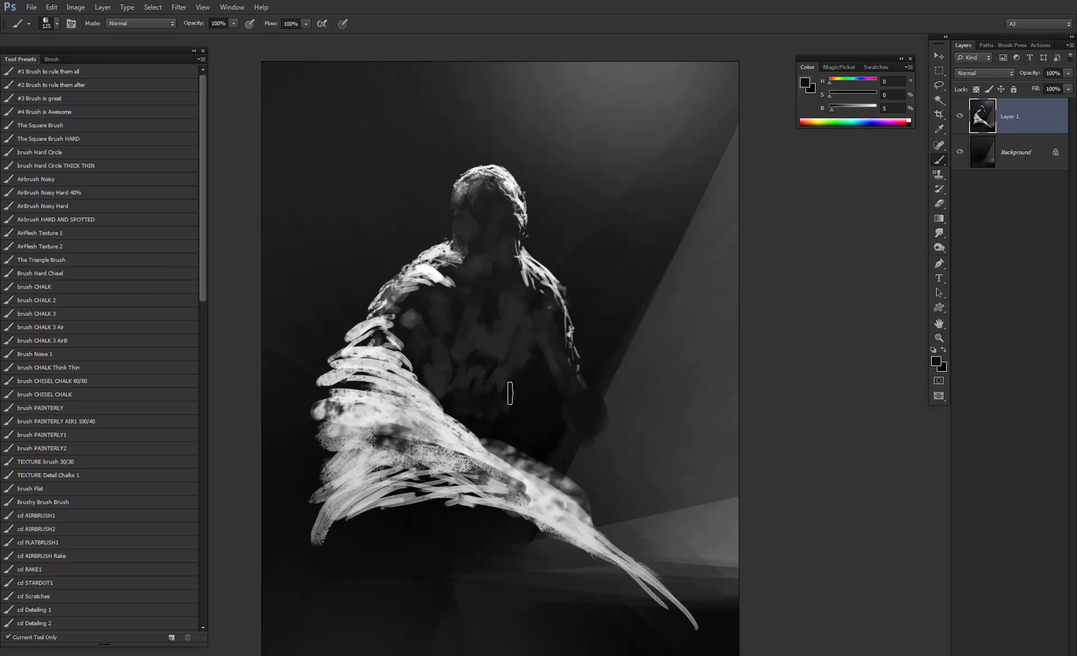
- Refine the chest shading with sampled dark greys and a smaller brush, and define the facial features with near-black strokes
alt+click(495, 325)
alt+click(491, 331)
key(bracketleft)
alt+click(494, 288)
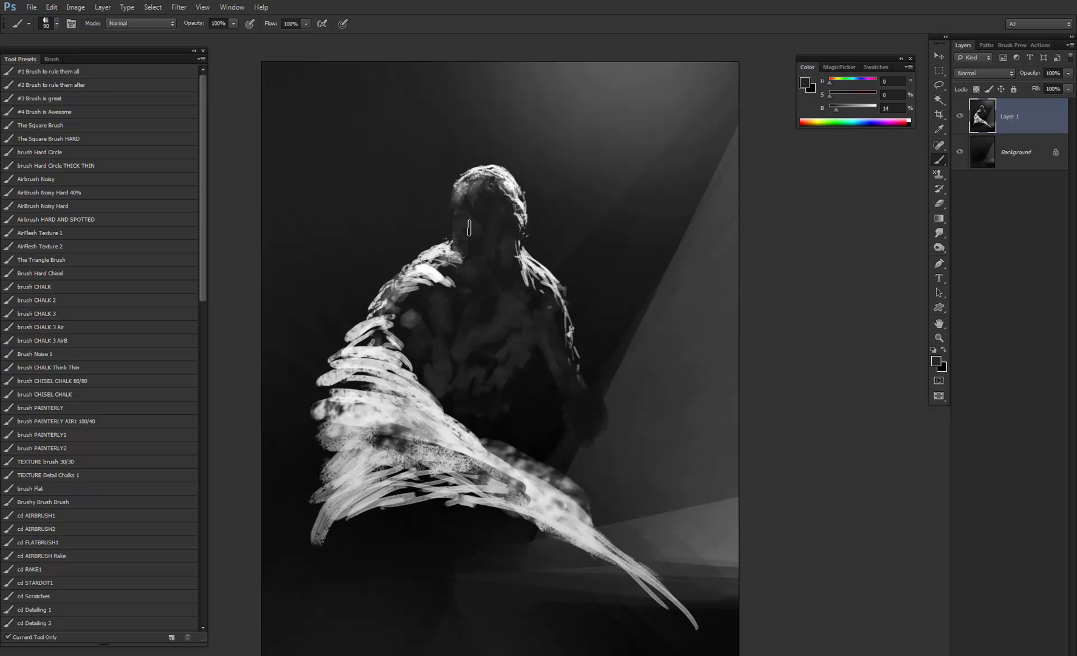
drag(463, 202, 460, 211)
key(d)
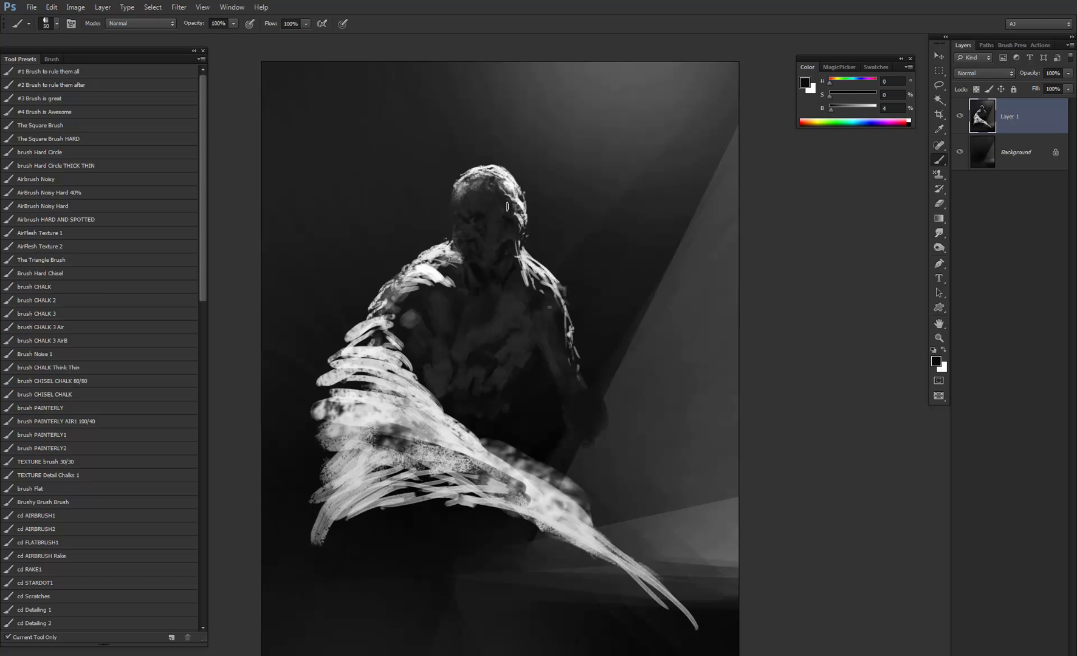
- Flip the canvas horizontally again and paint thin white rim highlights along the left forearm and beside the waist
key(z)
alt+click(512, 341)
key(ctrl+shift+h)
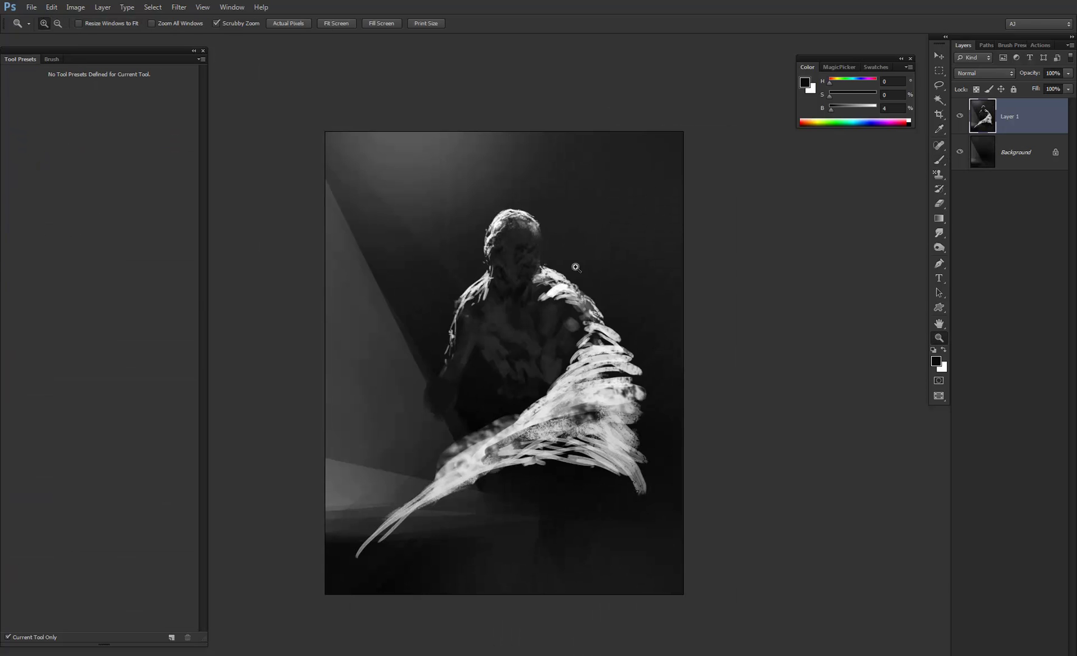
click(550, 370)
key(b)
key(x)
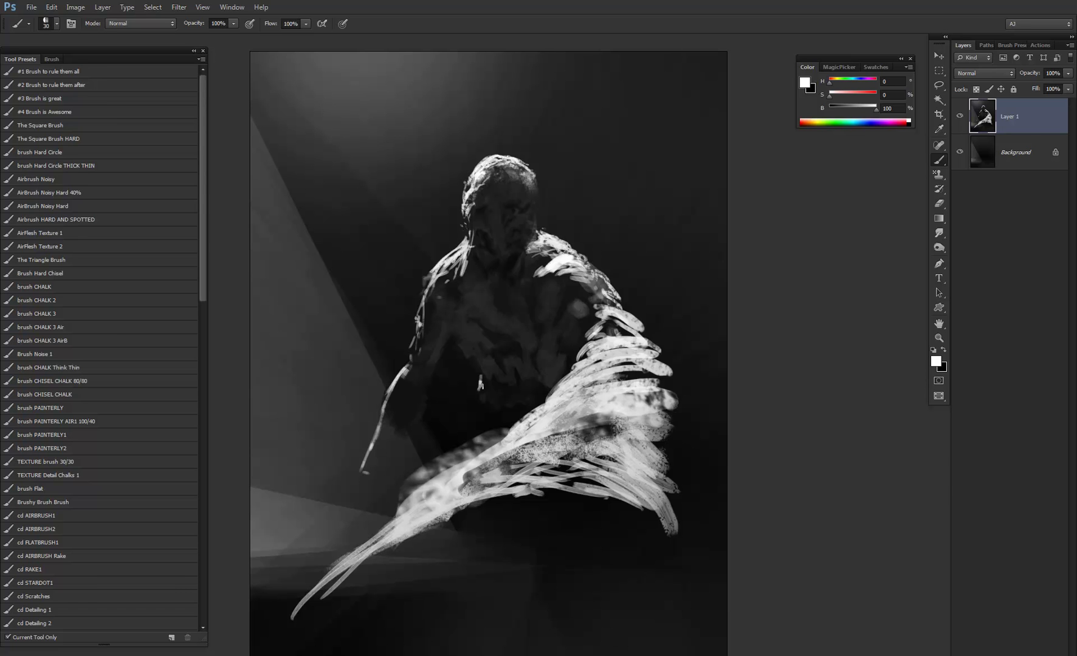
drag(479, 384, 463, 430)
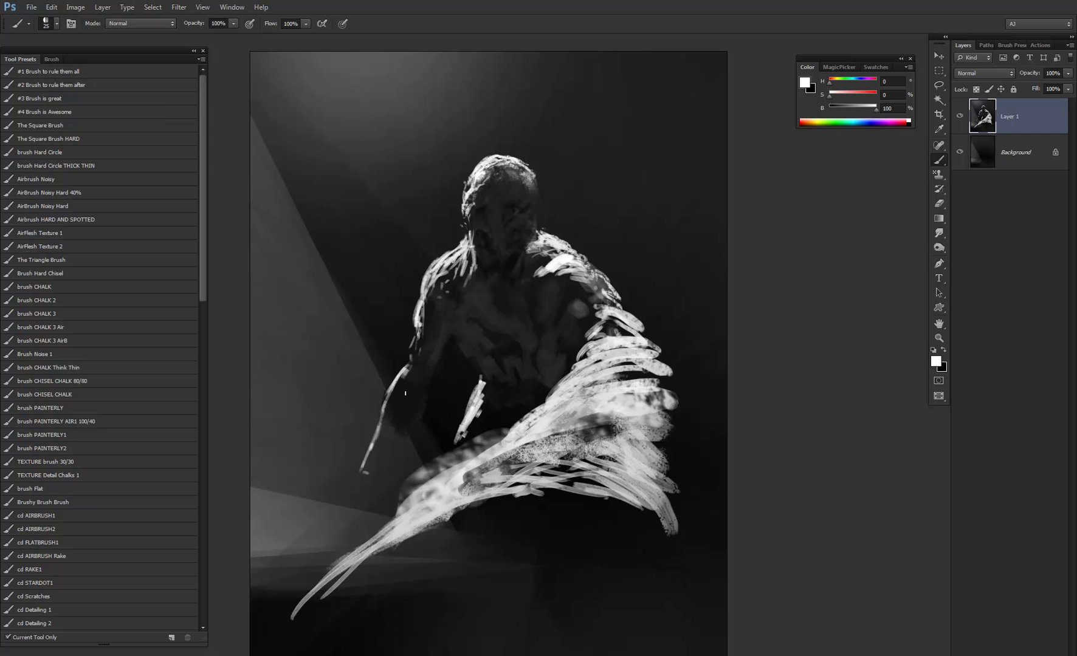
- Paint light fold strokes along the drape's lower edge, enlarging the brush to 125 px
alt+click(479, 376)
alt+click(480, 376)
alt+click(479, 377)
ctrl+click(486, 386)
ctrl+click(487, 387)
mouse_move(455, 461)
mouse_down()
mouse_move(387, 529)
mouse_move(507, 457)
mouse_move(590, 477)
mouse_up()
key(])
key(])
key(])
key(])
key(])
key(])
key(])
key(])
key(])
key(])
key(])
mouse_move(499, 448)
mouse_down()
mouse_move(608, 477)
mouse_move(547, 451)
mouse_move(605, 497)
mouse_up()
drag(556, 463, 424, 508)
- Sample a dark grey and paint it over the lower torso and the drape's right edge
alt+click(524, 368)
drag(531, 372, 505, 398)
mouse_move(547, 361)
mouse_down()
mouse_move(517, 390)
mouse_move(534, 372)
mouse_move(526, 385)
mouse_up()
mouse_move(592, 372)
mouse_down()
mouse_move(609, 431)
mouse_move(604, 406)
mouse_move(623, 420)
mouse_move(616, 405)
mouse_move(601, 419)
mouse_move(618, 455)
mouse_move(618, 443)
mouse_move(606, 475)
mouse_up()
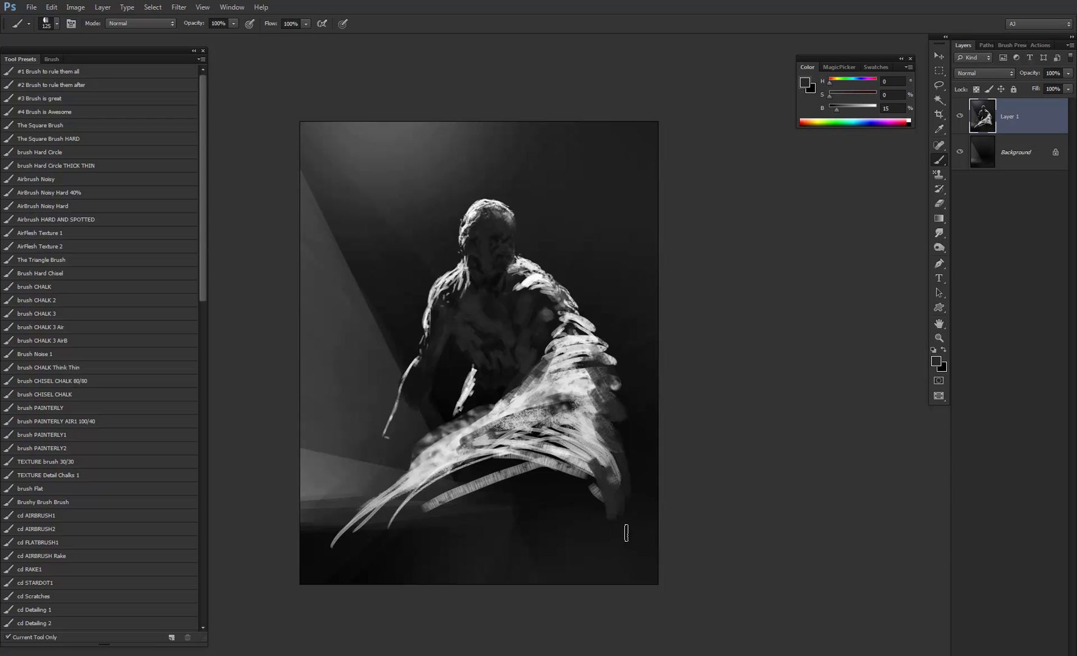
- Sample a light tone from the drape and sweep broad folds from its lower edge toward the canvas's left side
alt+click(475, 477)
drag(485, 463, 459, 471)
click(573, 472)
mouse_move(549, 466)
mouse_down()
mouse_move(437, 469)
mouse_move(494, 485)
mouse_up()
drag(476, 496, 444, 506)
mouse_move(410, 514)
mouse_down()
mouse_move(381, 515)
mouse_move(326, 536)
mouse_move(343, 515)
mouse_move(275, 535)
mouse_up()
drag(302, 531, 444, 484)
drag(349, 534, 558, 484)
mouse_move(421, 480)
mouse_down()
mouse_move(484, 471)
mouse_move(565, 483)
mouse_move(450, 493)
mouse_up()
- Enlarge the brush and fill the lower drape with wide light strokes reaching the left canvas edge, reducing the size slightly for the hem
key(bracketright)
key(bracketright)
key(bracketright)
key(bracketright)
key(bracketright)
key(bracketright)
drag(540, 495, 364, 505)
drag(536, 498, 345, 529)
mouse_move(309, 564)
mouse_down()
mouse_move(556, 520)
mouse_move(591, 540)
mouse_up()
key(bracketleft)
key(bracketleft)
mouse_move(559, 493)
mouse_down()
mouse_move(606, 527)
mouse_move(596, 537)
mouse_up()
drag(361, 553, 526, 526)
drag(399, 521, 271, 546)
drag(484, 447, 441, 462)
mouse_move(318, 500)
mouse_down()
mouse_move(418, 463)
mouse_move(253, 503)
mouse_move(355, 513)
mouse_move(344, 497)
mouse_move(503, 428)
mouse_move(426, 459)
mouse_move(540, 441)
mouse_move(451, 524)
mouse_move(504, 542)
mouse_move(526, 510)
mouse_move(534, 533)
mouse_move(525, 549)
mouse_move(582, 555)
mouse_move(542, 522)
mouse_up()
drag(551, 528, 581, 539)
- Reduce the brush to 70 px and paint folds on the drape's lower right with sampled grey tones
key(bracketleft)
key(bracketleft)
key(bracketleft)
key(bracketleft)
key(bracketleft)
key(bracketleft)
key(bracketleft)
key(bracketleft)
alt+click(585, 476)
mouse_move(577, 477)
mouse_down()
mouse_move(533, 476)
mouse_move(573, 463)
mouse_up()
alt+click(538, 456)
drag(537, 480, 590, 475)
alt+click(547, 472)
alt+click(574, 464)
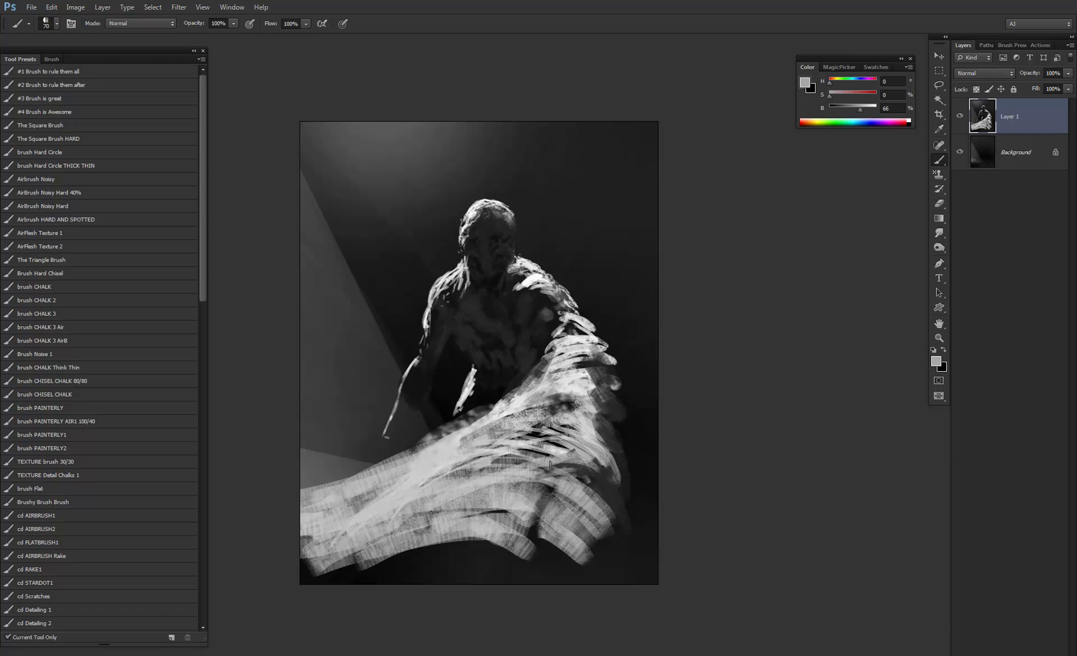
drag(567, 465, 593, 479)
- Shade the drape's right side down to the canvas bottom with a sampled tone and a much larger brush
alt+click(551, 330)
mouse_move(558, 330)
mouse_down()
mouse_move(541, 387)
mouse_move(585, 328)
mouse_move(592, 357)
mouse_move(575, 411)
mouse_move(591, 475)
mouse_move(565, 442)
mouse_move(574, 470)
mouse_move(527, 498)
mouse_move(535, 525)
mouse_up()
key(bracketright)
key(bracketright)
key(bracketright)
key(bracketright)
key(bracketright)
key(bracketright)
key(bracketright)
key(bracketright)
key(bracketright)
key(bracketright)
key(bracketright)
key(bracketright)
key(bracketright)
mouse_move(569, 530)
mouse_down()
mouse_move(602, 525)
mouse_move(602, 544)
mouse_move(581, 541)
mouse_move(568, 587)
mouse_up()
- Sample a mid grey, paint hanging cloth beneath the drape's hem, and reduce the brush to 400 px
alt+click(469, 519)
mouse_move(490, 539)
mouse_down()
mouse_move(503, 565)
mouse_move(369, 571)
mouse_up()
key(bracketleft)
key(bracketleft)
key(bracketleft)
- Switch to a smaller angled brush, enlarge it to 175 px, and add a sampled-tone stroke across the middle of the drape
right_click(484, 492)
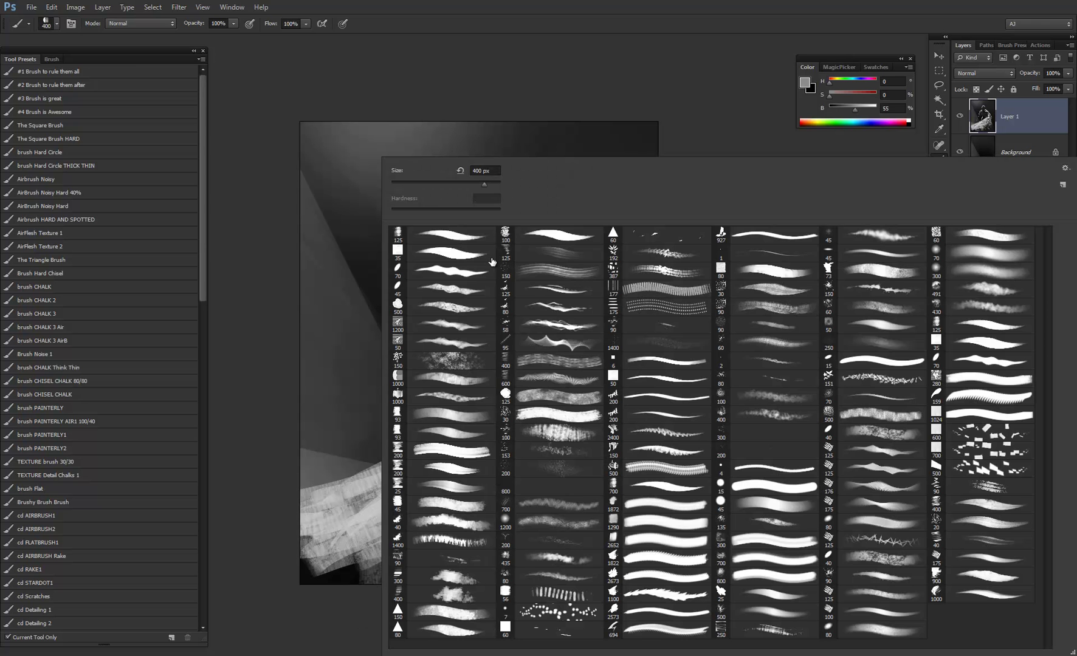
double_click(461, 287)
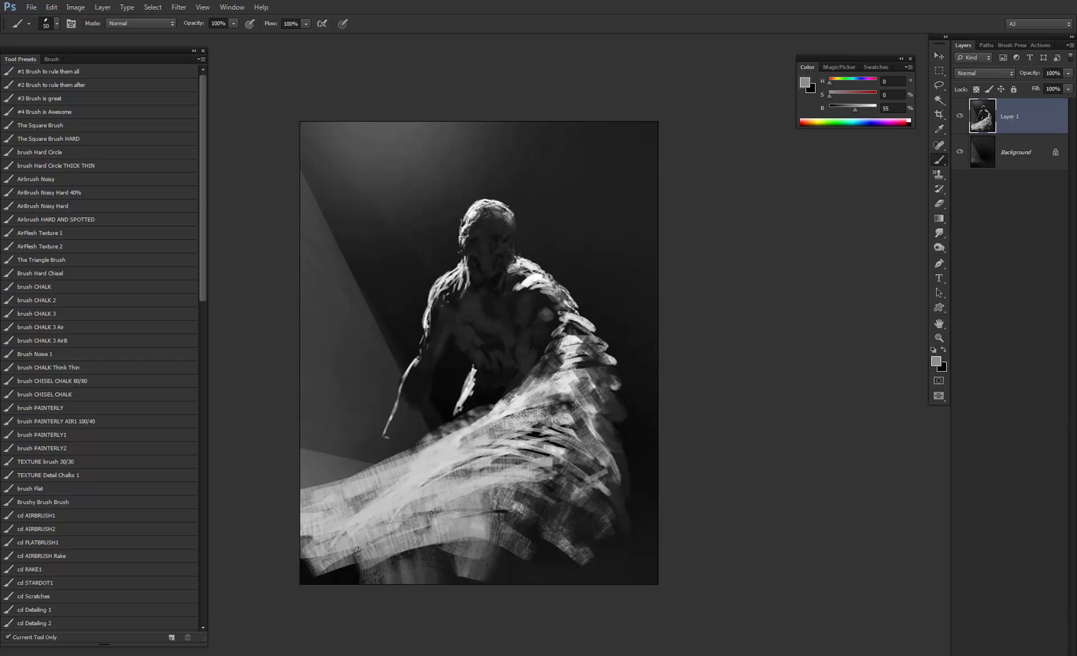
alt+click(558, 384)
key(bracketright)
key(bracketright)
key(bracketright)
drag(474, 467, 430, 482)
- Sample near-white from the drape and paint bright highlights along its upper folds and lower hem
key(d)
key(x)
alt+click(447, 475)
alt+click(443, 461)
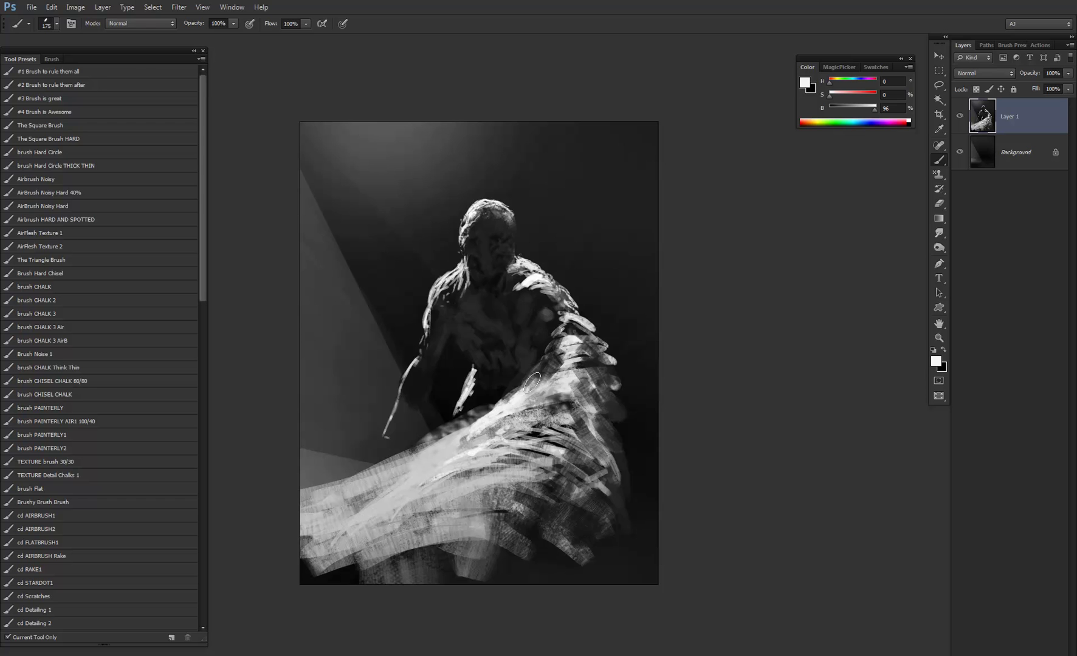
drag(561, 364, 549, 381)
mouse_move(459, 434)
mouse_down()
mouse_move(422, 449)
mouse_move(494, 408)
mouse_move(427, 460)
mouse_move(351, 483)
mouse_move(380, 490)
mouse_up()
drag(422, 539, 449, 534)
drag(469, 548, 463, 551)
drag(537, 547, 483, 541)
mouse_move(412, 541)
mouse_down()
mouse_move(518, 539)
mouse_move(542, 525)
mouse_up()
- Sample a dark grey from the upper torso and paint a short shading stroke beside the chest
key(ctrl+space)
ctrl+click(550, 405)
alt+click(458, 310)
drag(457, 309, 447, 322)
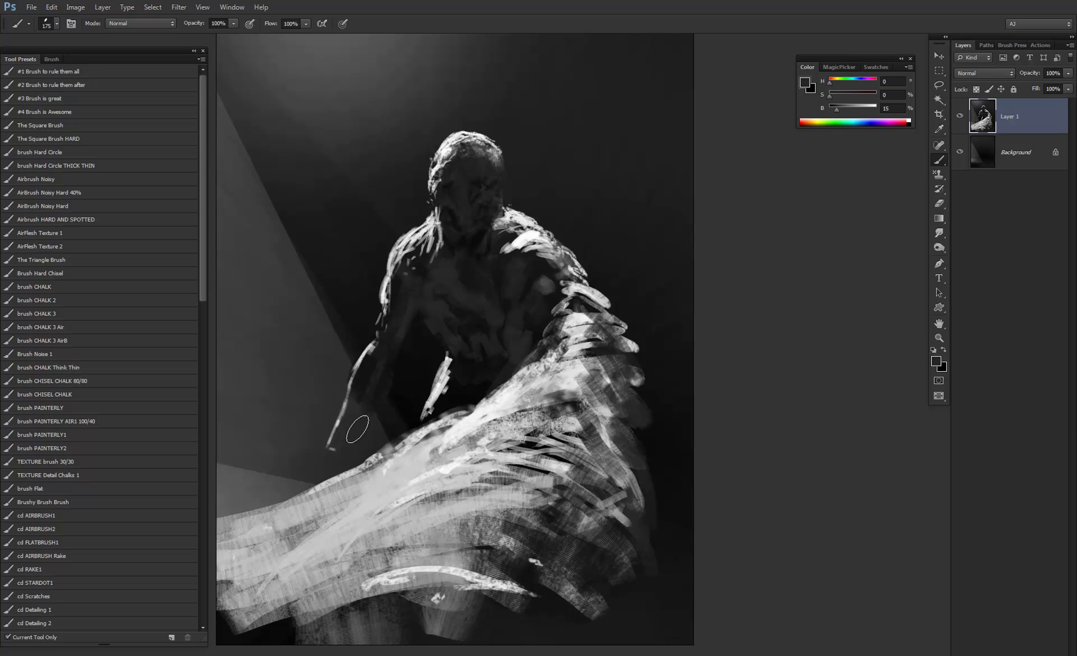
- Sample the forearm's light tone, reduce the brush to 30 px, and draw thin rim highlights for the left hand
alt+click(358, 376)
alt+click(353, 372)
key(bracketleft)
key(bracketleft)
key(bracketleft)
key(bracketleft)
key(bracketleft)
key(bracketleft)
key(bracketleft)
key(bracketleft)
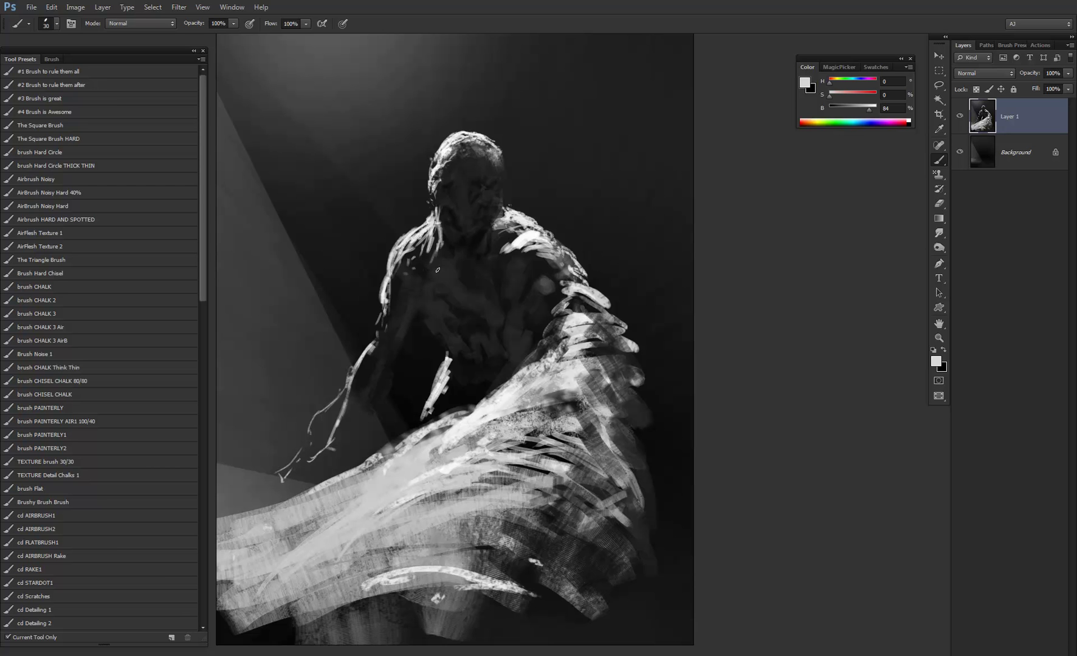
- Switch to the 200 px textured brush, dab light skin texture on the left shoulder, and set the brush flow to 40%
right_click(567, 333)
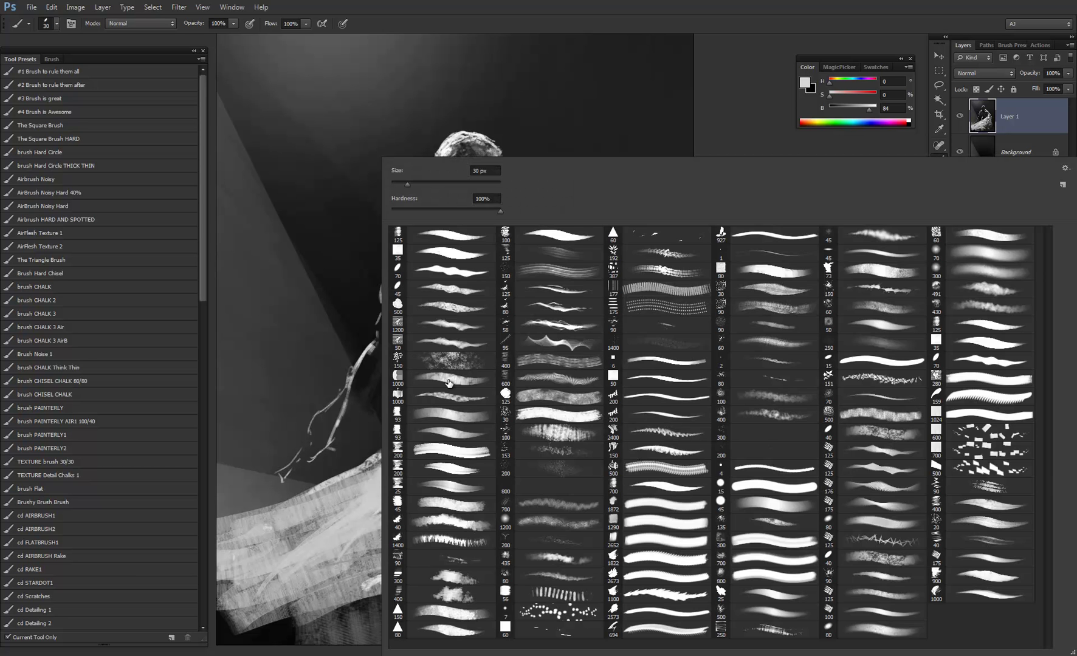
double_click(428, 454)
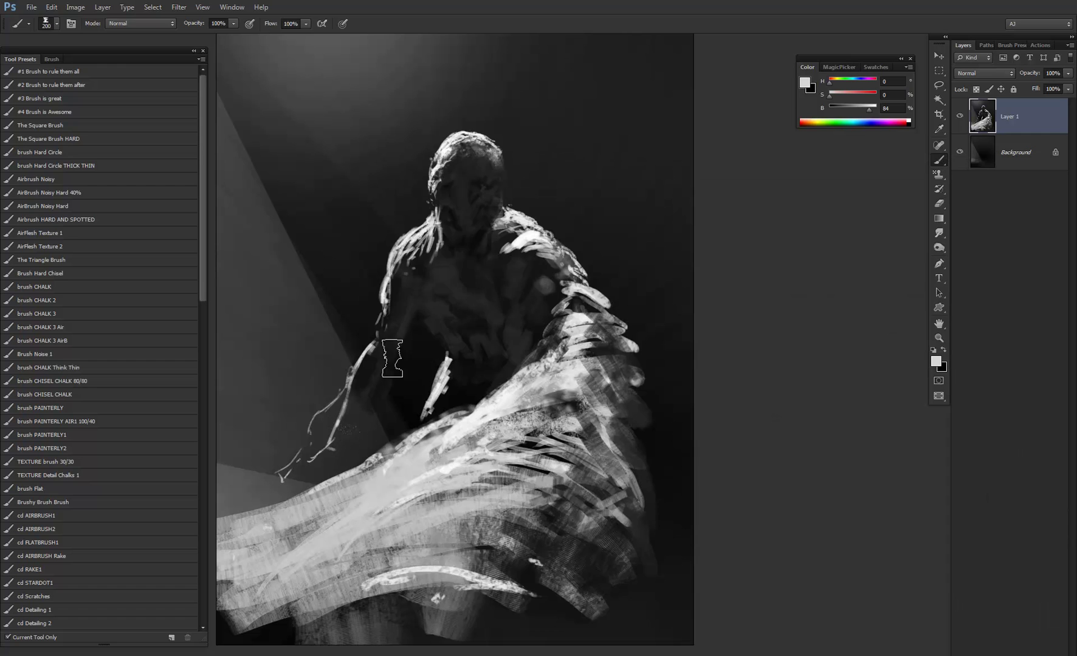
key(bracketleft)
mouse_move(431, 279)
mouse_down()
mouse_move(440, 287)
mouse_move(430, 244)
mouse_move(415, 252)
mouse_up()
key(shift+4)
- Sample a mid grey, reduce the brush to 70 px, and soften the highlights on the right shoulder and upper arm
alt+click(446, 274)
alt+click(426, 240)
key(bracketleft)
key(bracketleft)
key(bracketleft)
key(bracketleft)
key(bracketleft)
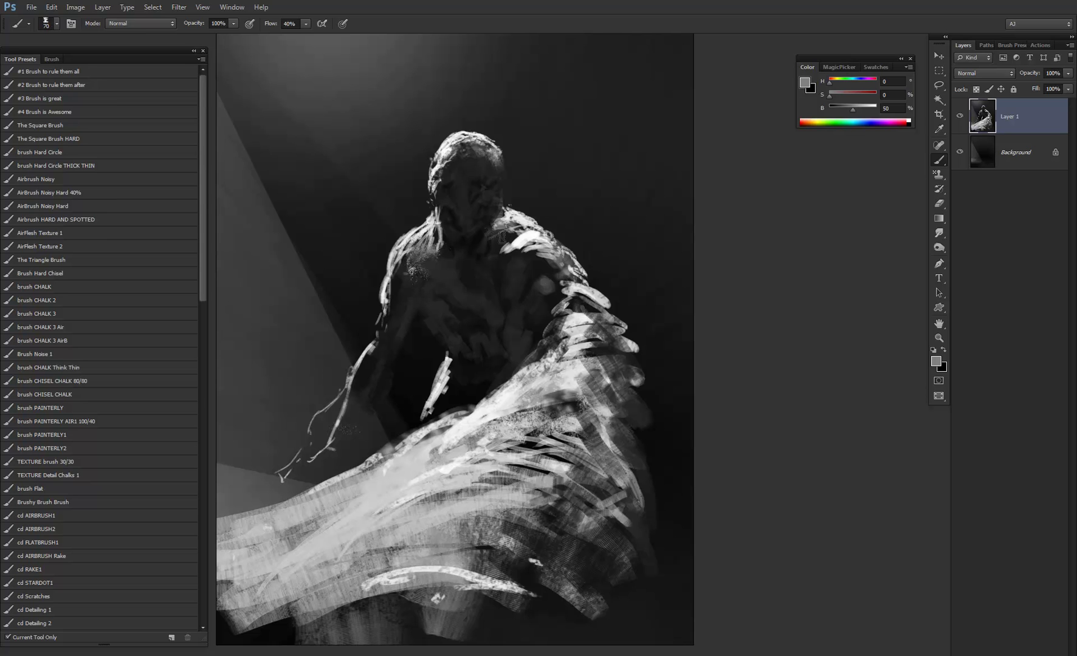
mouse_move(549, 253)
mouse_down()
mouse_move(565, 270)
mouse_move(556, 266)
mouse_move(559, 313)
mouse_up()
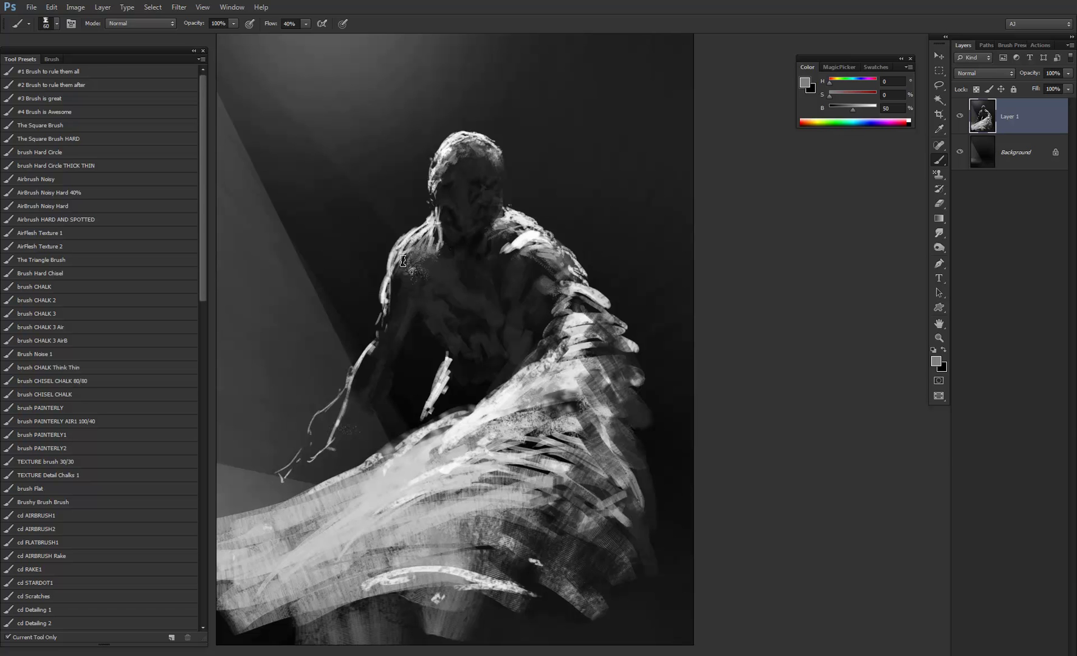
- Blend the left shoulder's rim light into the chest with sampled dark and light tones
alt+click(421, 232)
alt+click(433, 260)
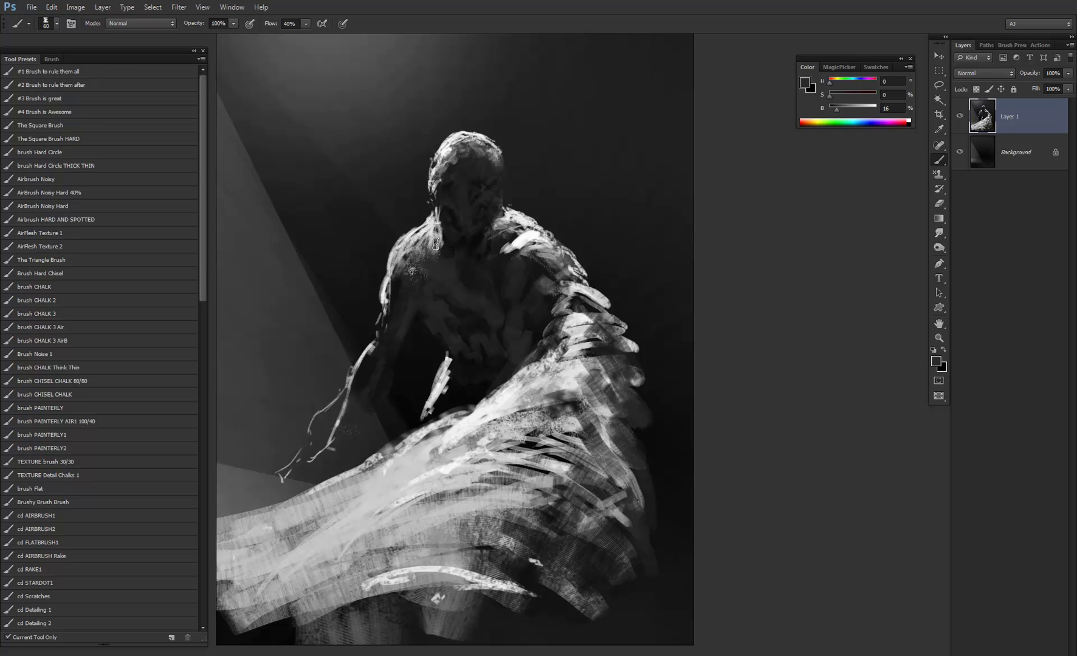
mouse_move(431, 258)
mouse_down()
mouse_move(413, 266)
mouse_move(408, 251)
mouse_move(396, 292)
mouse_move(398, 257)
mouse_up()
alt+click(406, 246)
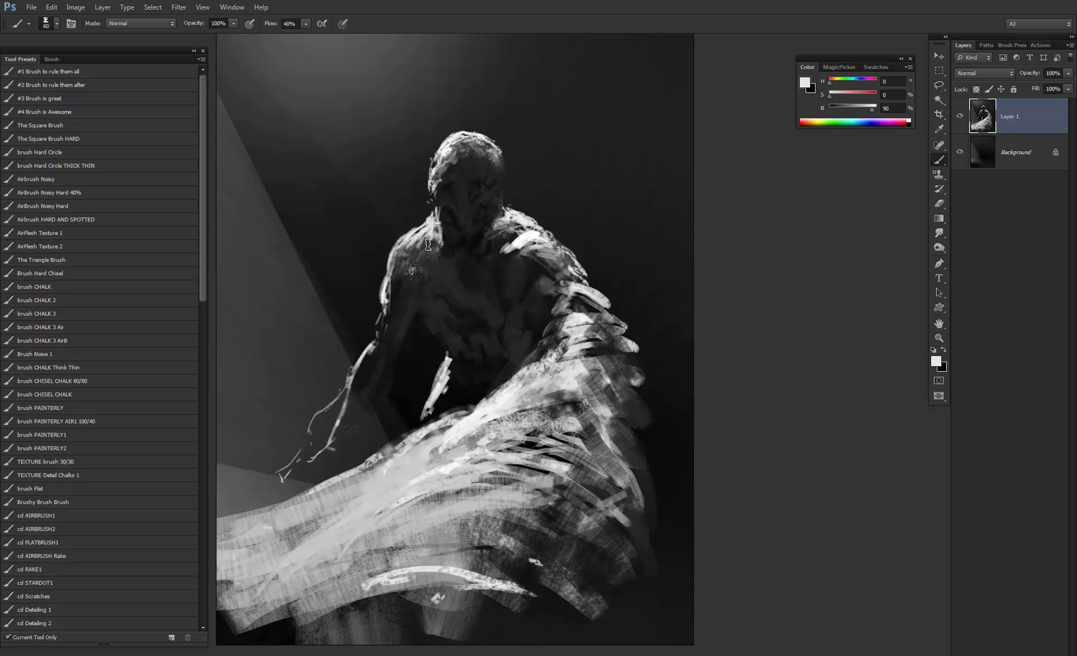
alt+click(400, 294)
alt+click(384, 313)
- Flip the canvas horizontally to check the composition
key(z)
alt+click(479, 351)
alt+click(479, 350)
click(479, 352)
key(ctrl+shift+h)
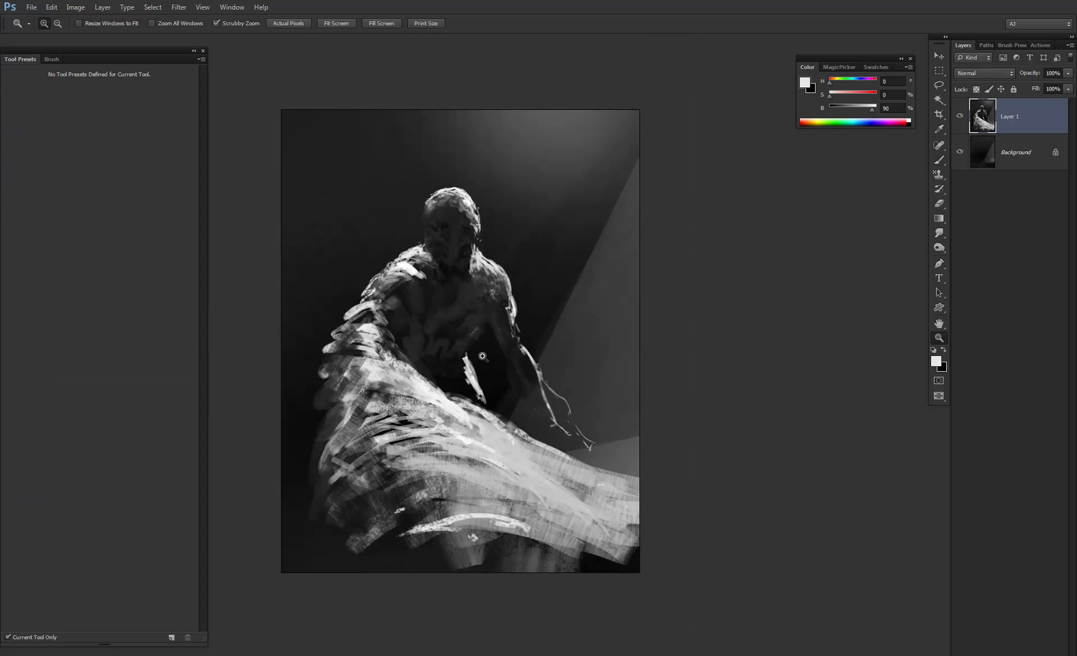
click(477, 337)
- Sample a near-black, enlarge the brush to 80 px, and break up the bright patch on the left shoulder with texture
key(b)
alt+click(397, 255)
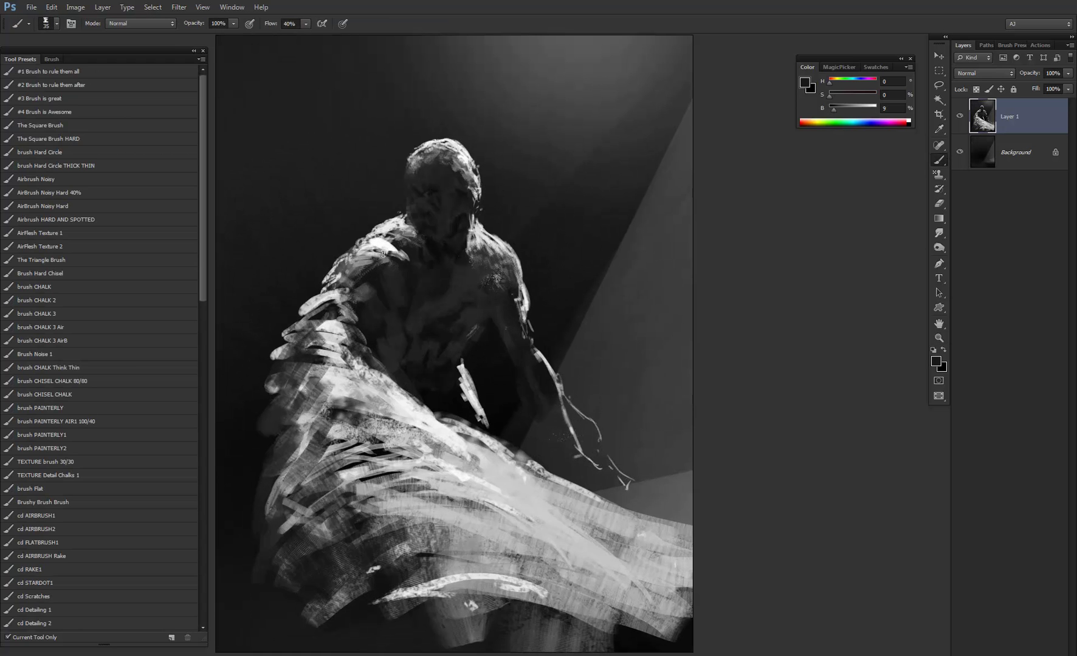
key(bracketright)
key(bracketright)
key(bracketright)
key(bracketright)
key(bracketright)
key(bracketright)
mouse_move(382, 249)
mouse_down()
mouse_move(413, 263)
mouse_move(407, 244)
mouse_up()
alt+click(383, 245)
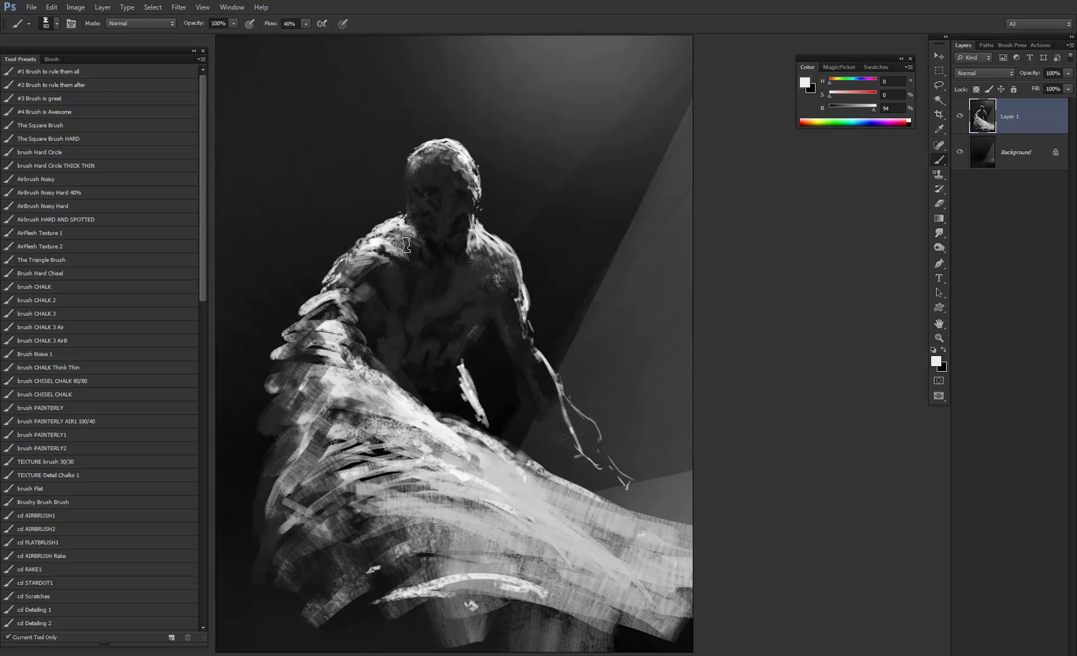
- Switch to the 45 px angled brush and refine the left shoulder's rim light with sampled light tones
right_click(364, 257)
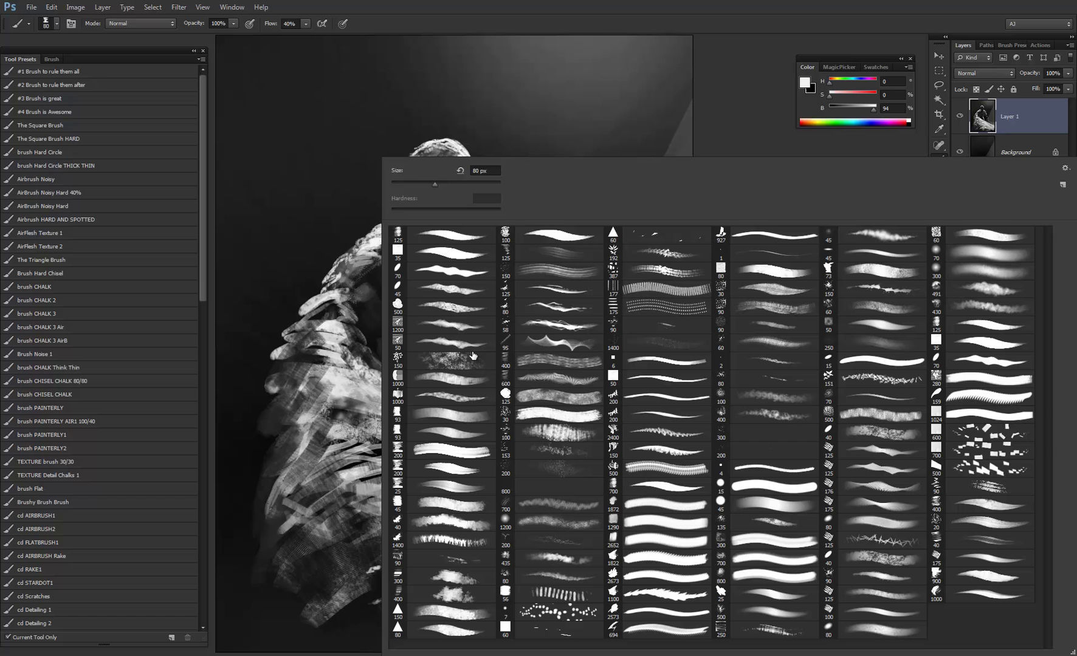
click(451, 291)
click(363, 243)
alt+click(390, 222)
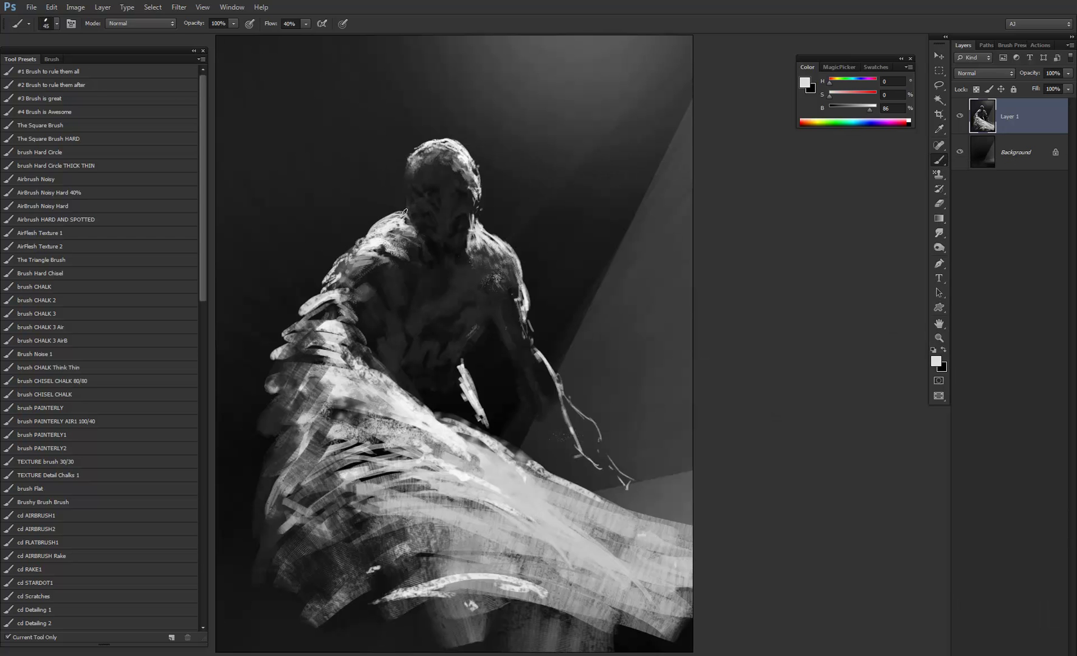
alt+click(370, 230)
drag(546, 140, 517, 238)
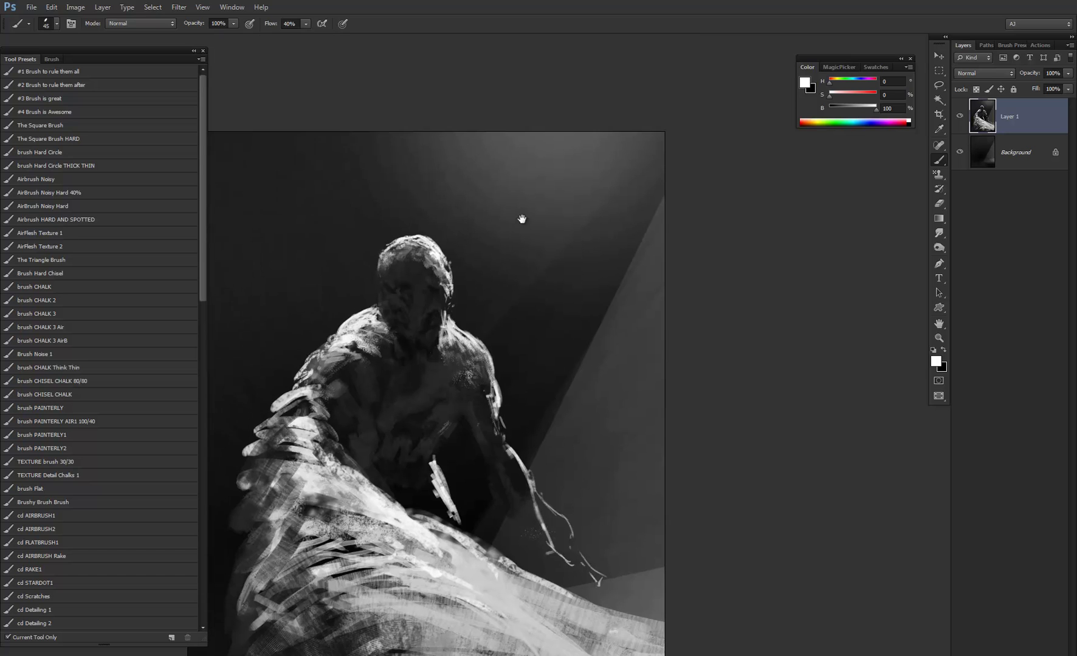
drag(508, 185, 509, 223)
mouse_move(539, 163)
mouse_down()
mouse_move(545, 212)
mouse_move(576, 196)
mouse_move(570, 234)
mouse_up()
key(ctrl+alt+z)
key(ctrl+alt+z)
key(ctrl+alt+z)
key(ctrl+alt+z)
key(ctrl+alt+z)
key(ctrl+alt+z)
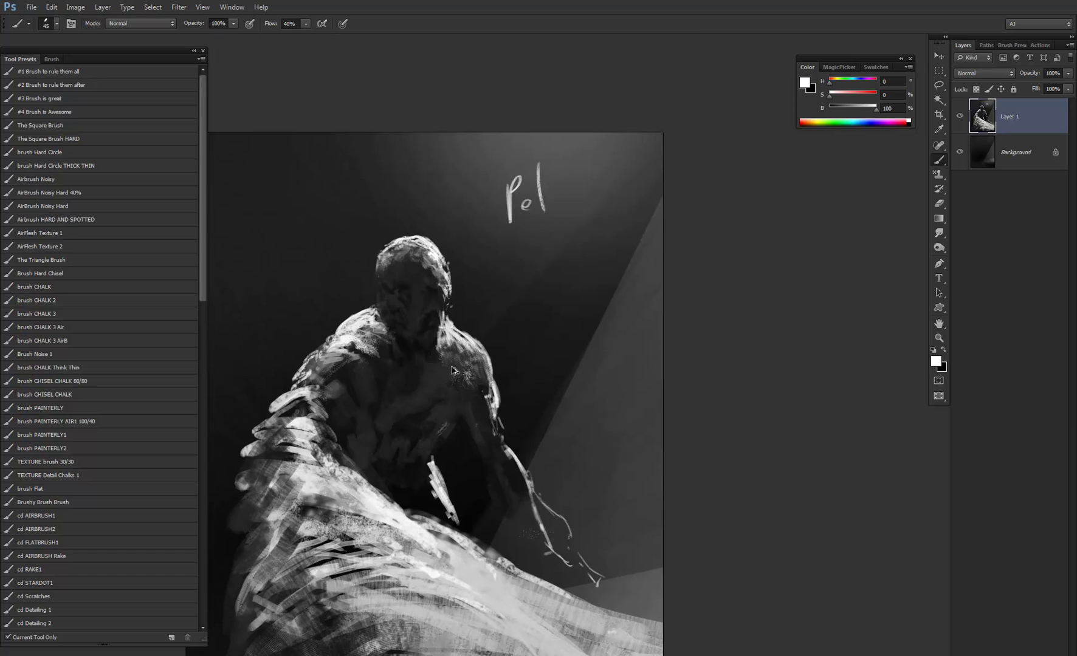
- Extend the white rim light along the waist, and cut into the extended arm's shoulder highlight with sampled near-black
drag(470, 323, 528, 245)
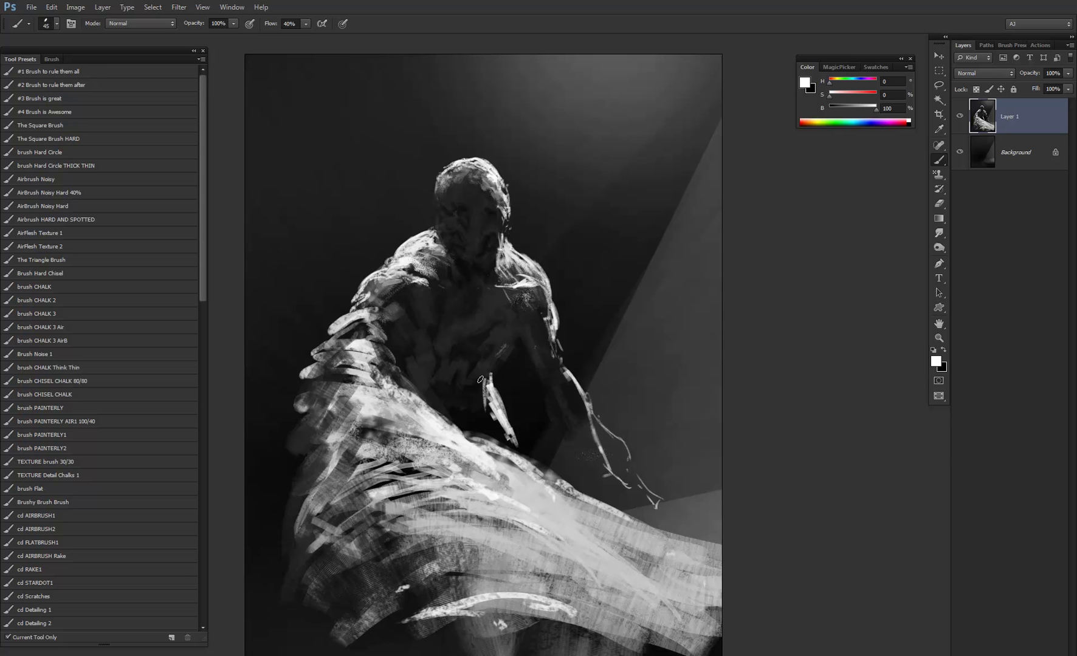
drag(502, 438, 520, 457)
alt+click(532, 335)
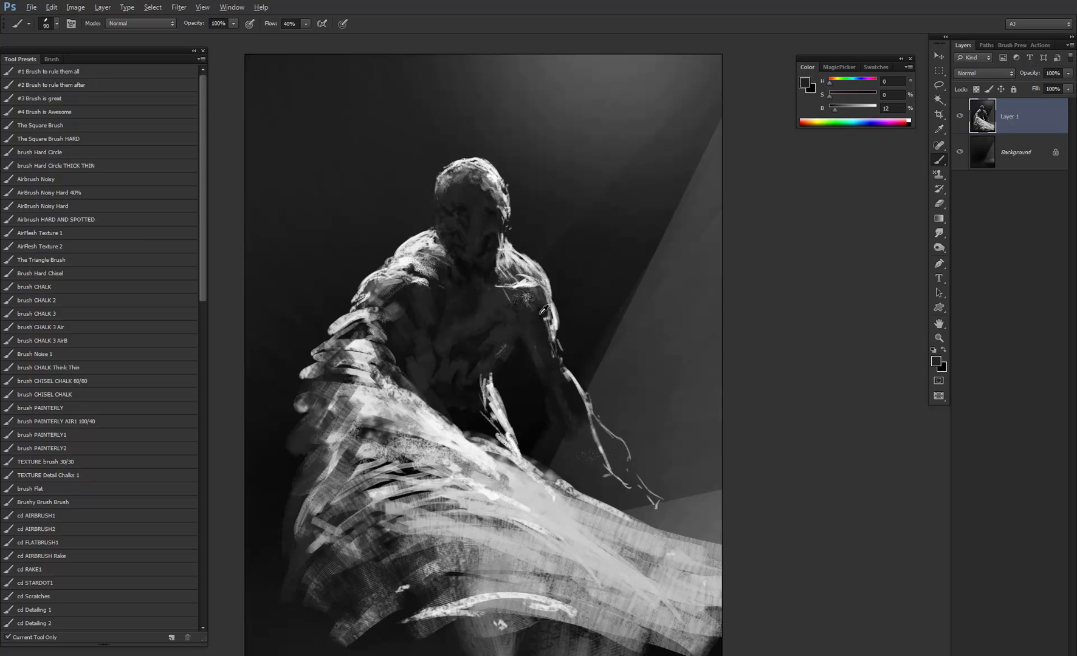
mouse_move(518, 293)
mouse_down()
mouse_move(529, 287)
mouse_move(534, 301)
mouse_up()
alt+click(538, 314)
- Switch to the 60 px speckled texture brush, enlarge it to 70 px, and set its flow to 100%
right_click(494, 305)
click(846, 310)
click(331, 392)
right_click(539, 336)
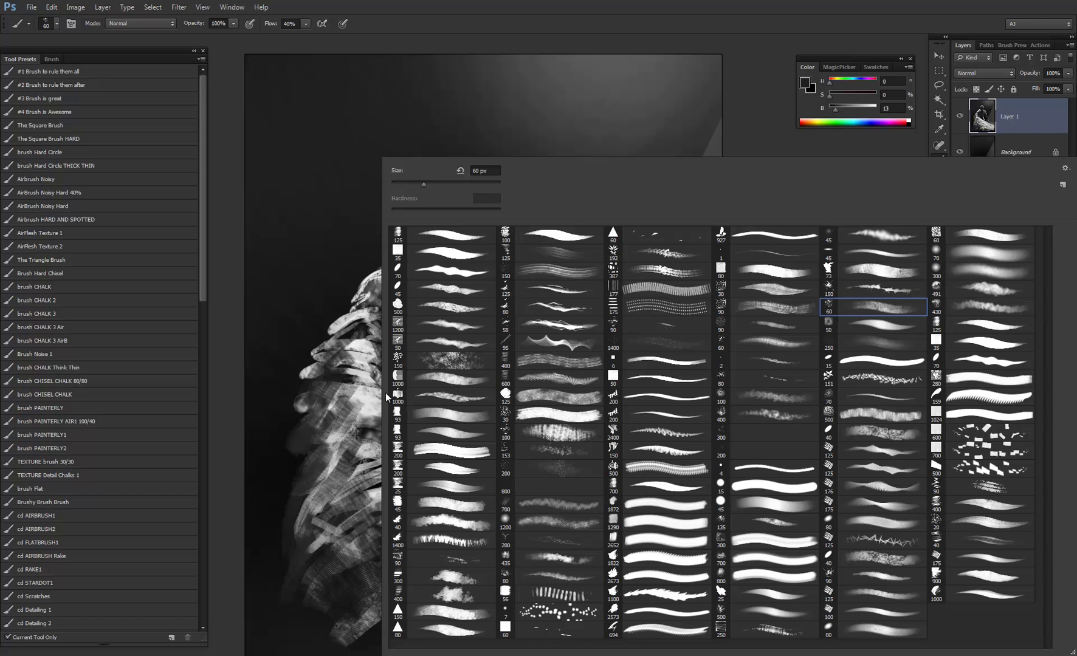
click(360, 413)
scroll(448, 289, up, 2)
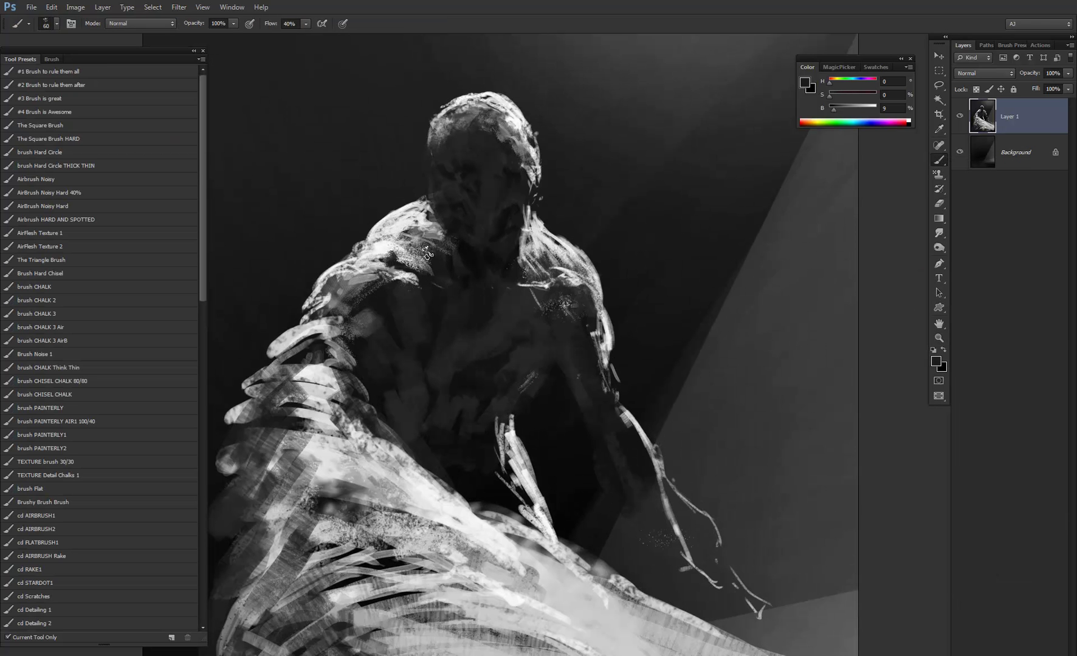
key(bracketright)
drag(426, 249, 431, 233)
alt+click(420, 228)
key(ctrl+z)
key(shift+0)
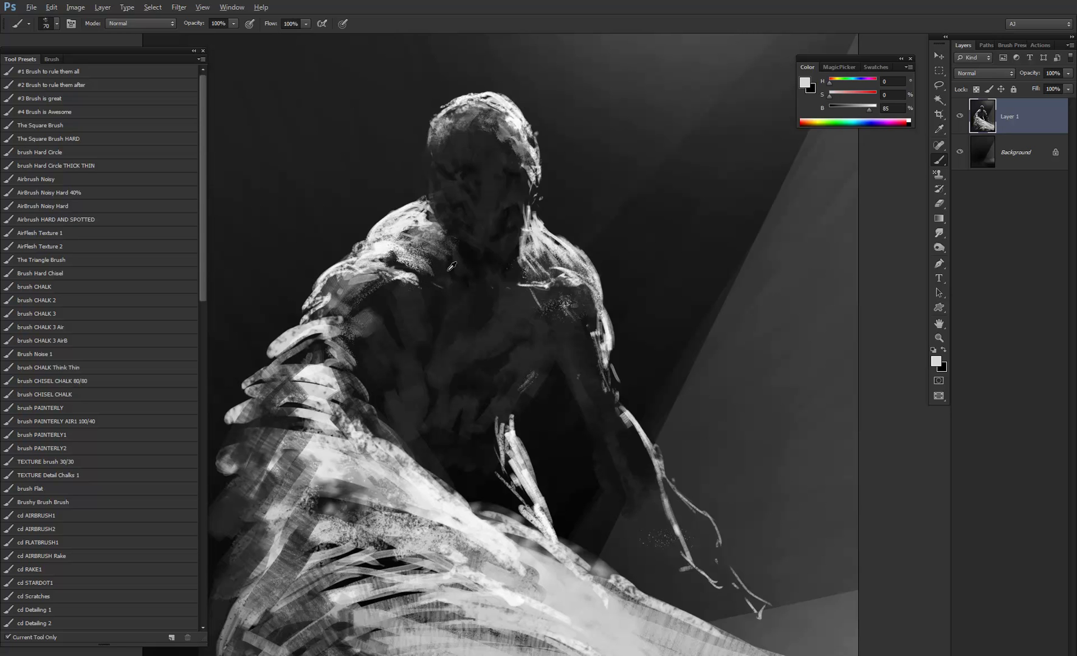
- Model the neck and shoulder on the drapery side with textured strokes in sampled dark and light tones
alt+click(448, 267)
mouse_move(441, 253)
mouse_down()
mouse_move(410, 219)
mouse_move(400, 248)
mouse_move(402, 229)
mouse_up()
mouse_move(413, 277)
mouse_down()
mouse_move(378, 255)
mouse_move(389, 243)
mouse_move(401, 252)
mouse_up()
alt+click(381, 280)
alt+click(386, 299)
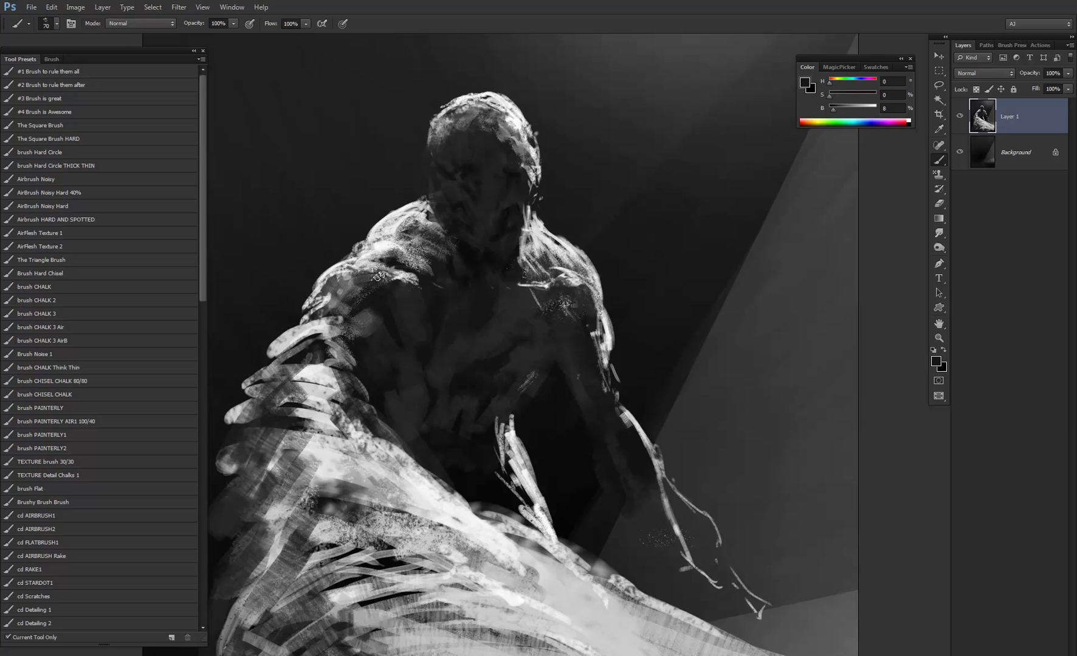
alt+click(377, 264)
mouse_move(345, 286)
mouse_down()
mouse_move(334, 272)
mouse_move(359, 280)
mouse_move(357, 294)
mouse_up()
alt+click(321, 293)
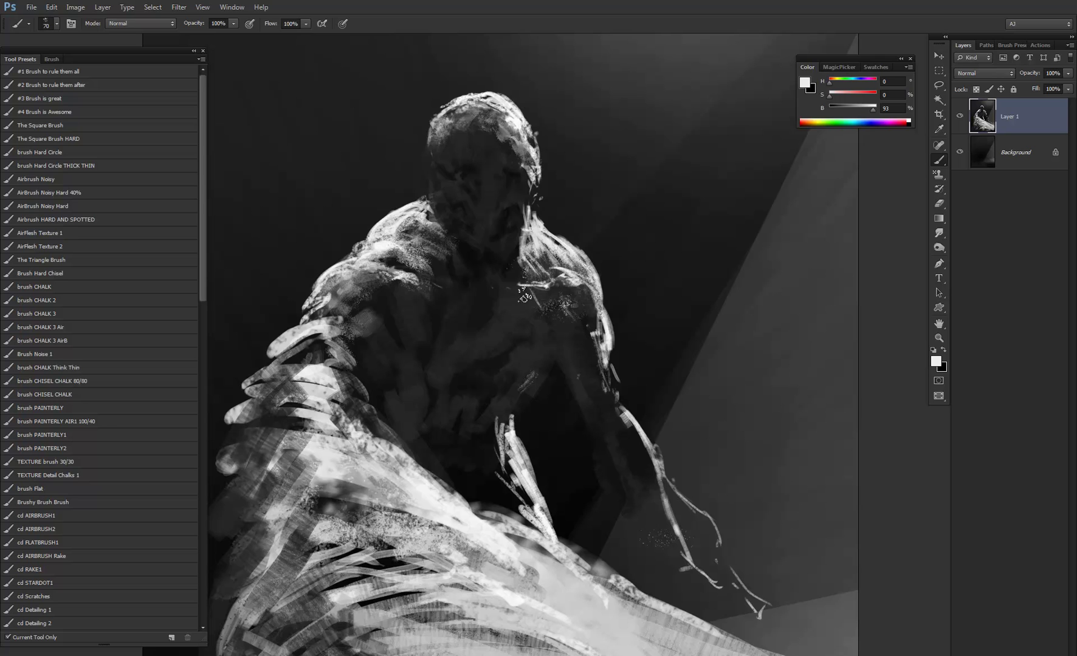
- Enlarge the textured brush to 100 px and work a sampled dark grey into the chest below the extended arm's shoulder
key(bracketright)
key(bracketright)
key(bracketright)
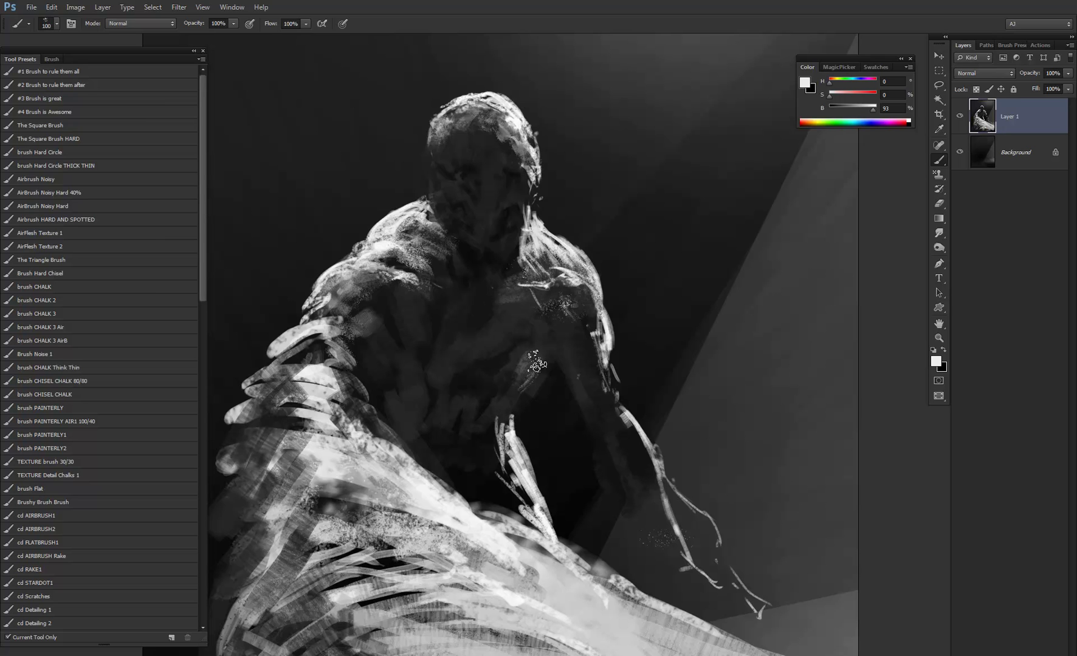
alt+click(523, 363)
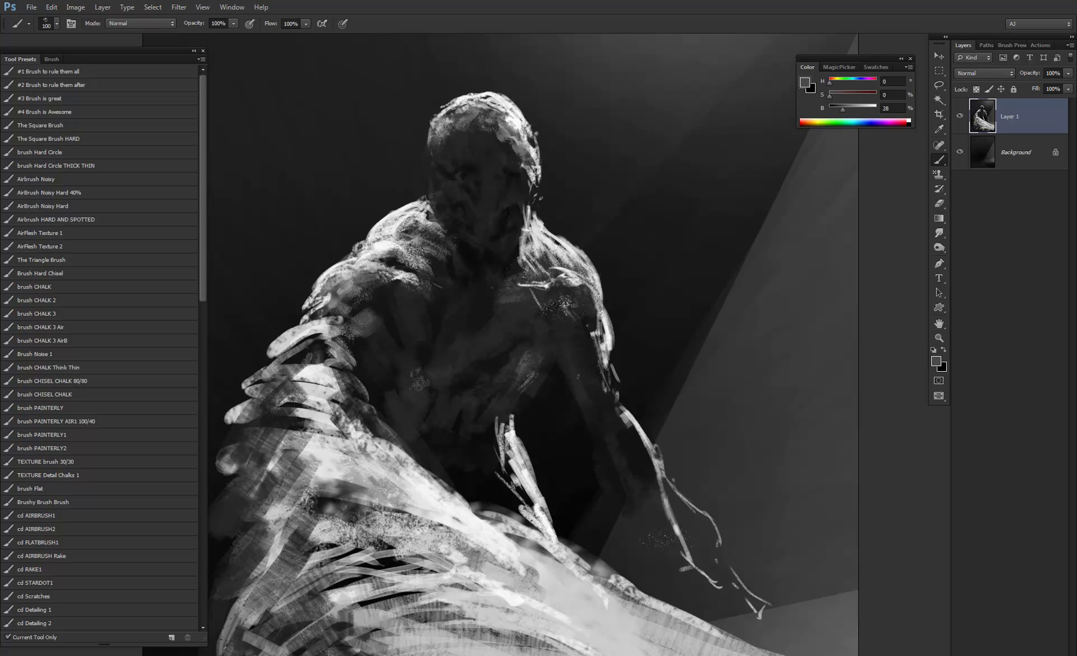
- Switch to the 125 px angled brush, reduce it to 70 px, and shade the chest and drapery-side shoulder with sampled near-black
right_click(476, 360)
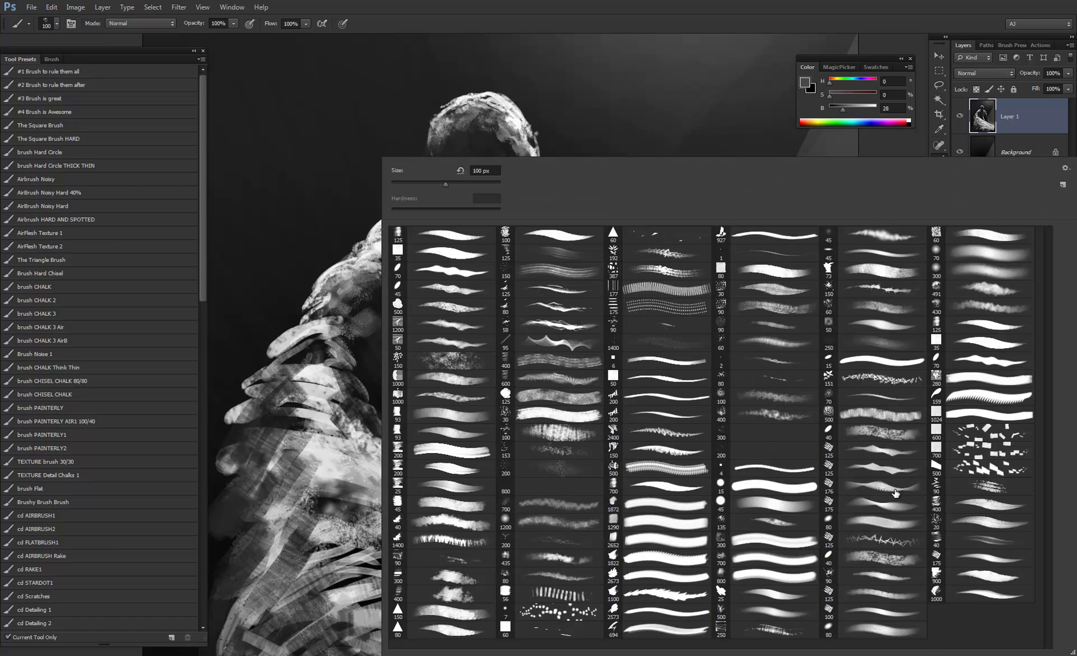
click(894, 449)
click(374, 350)
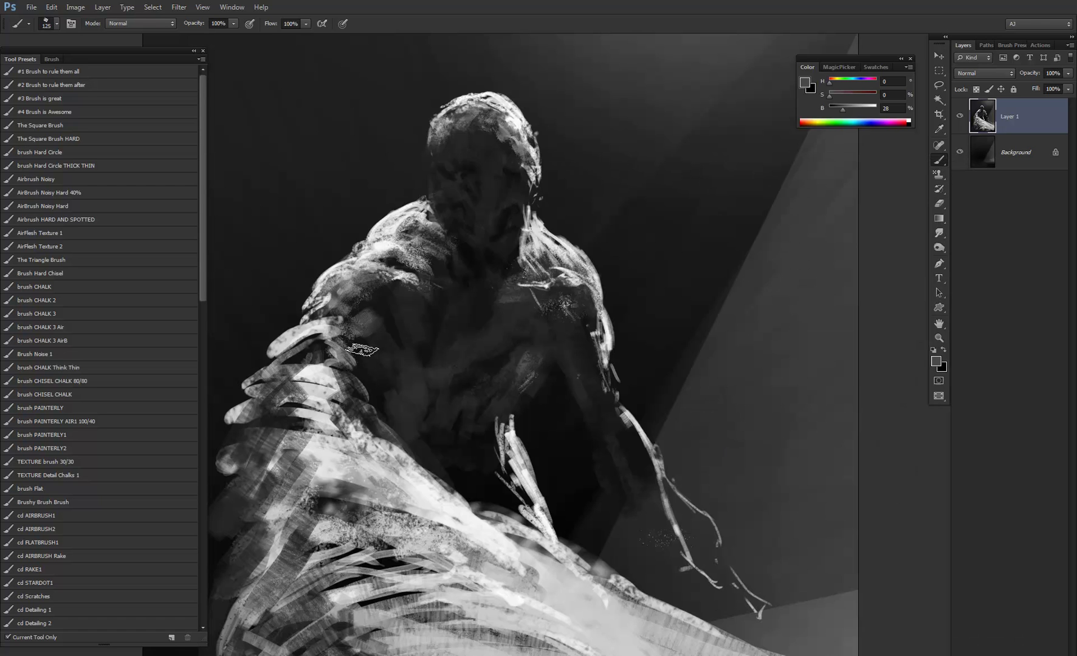
alt+click(423, 308)
key(bracketleft)
key(bracketleft)
key(bracketleft)
key(bracketleft)
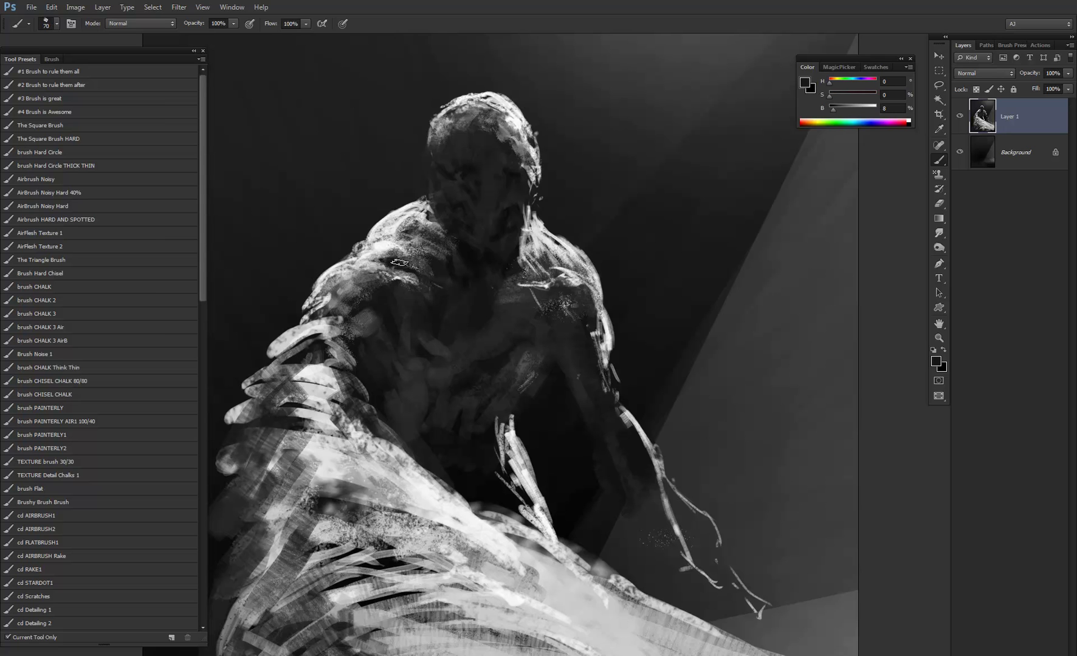
- Switch to white, reduce the brush to 25 px, and add fine highlights to the drapery-side shoulder
key(x)
key(bracketleft)
key(bracketleft)
key(bracketleft)
key(bracketleft)
key(bracketleft)
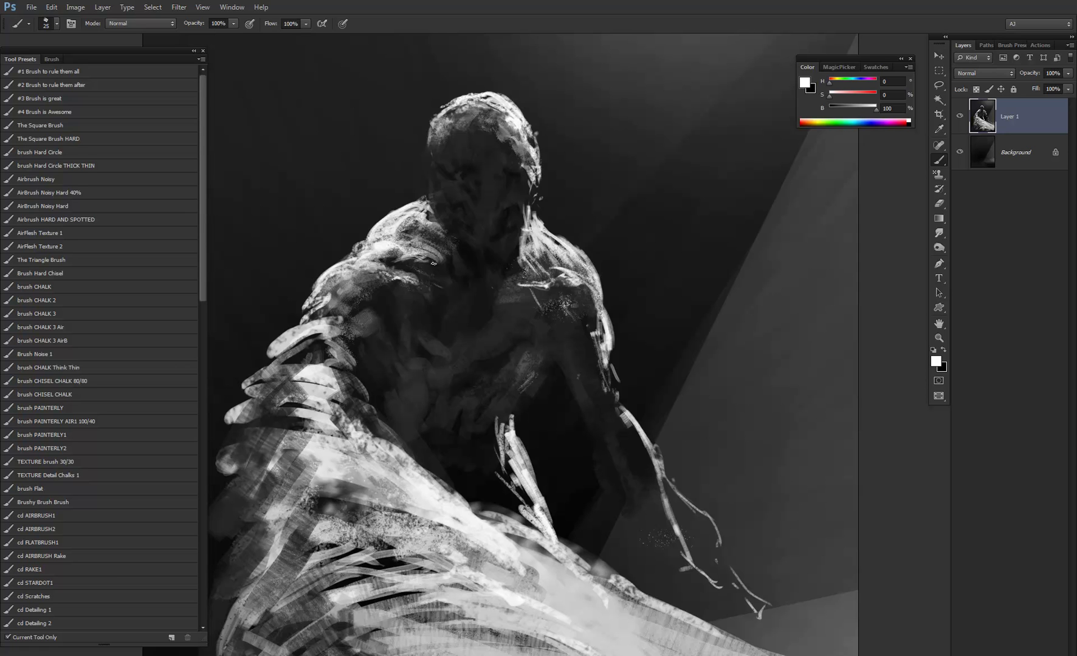
- Flip the canvas horizontally and return to the Brush tool
key(z)
alt+click(534, 322)
alt+click(532, 322)
alt+click(531, 325)
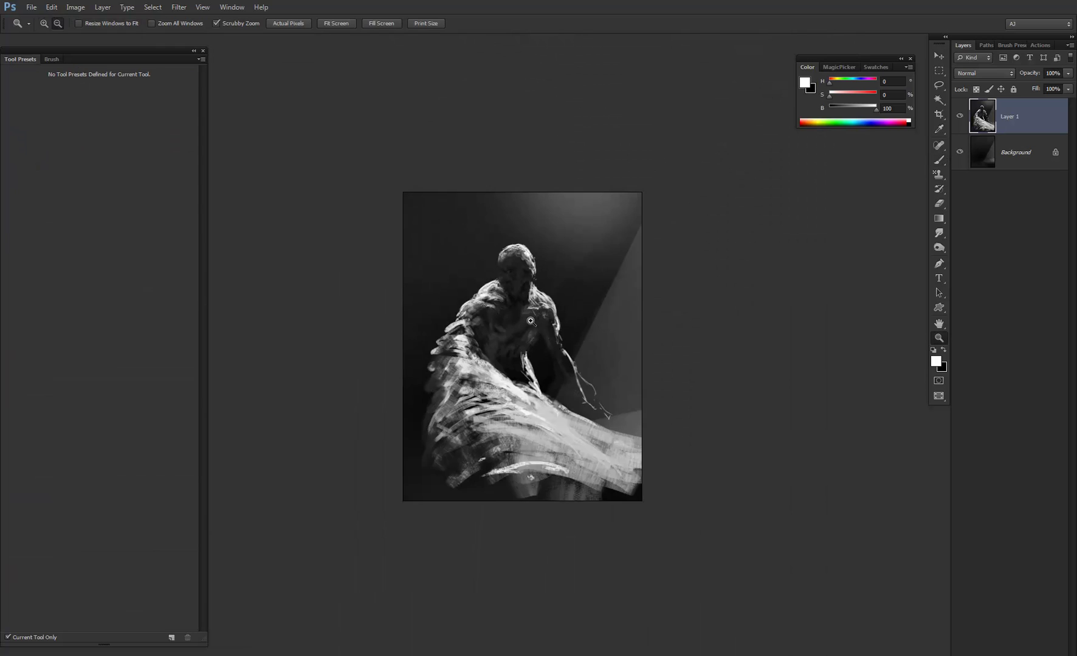
key(ctrl+f)
click(542, 343)
key(b)
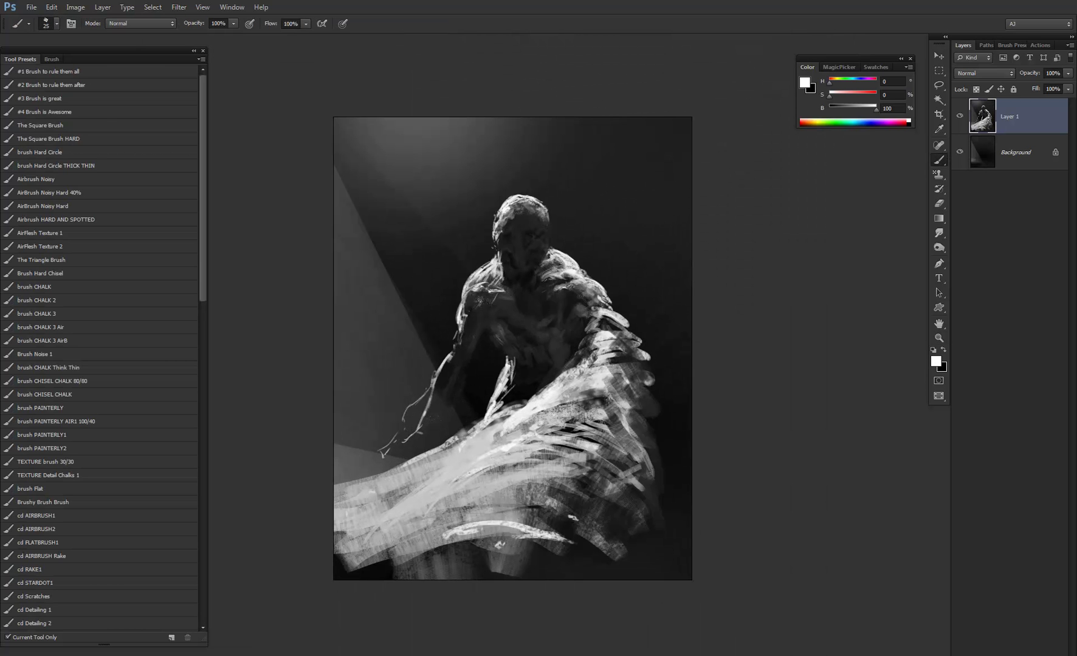
- Paint white rim light down the extended arm, and fill the forearm and hand with sampled near-black using a larger brush
mouse_move(460, 327)
mouse_down()
mouse_move(407, 428)
mouse_move(378, 449)
mouse_move(385, 464)
mouse_up()
alt+click(447, 377)
key(bracketright)
key(bracketright)
mouse_move(432, 392)
mouse_down()
mouse_move(420, 437)
mouse_move(426, 422)
mouse_up()
drag(420, 435, 392, 459)
drag(448, 392, 424, 441)
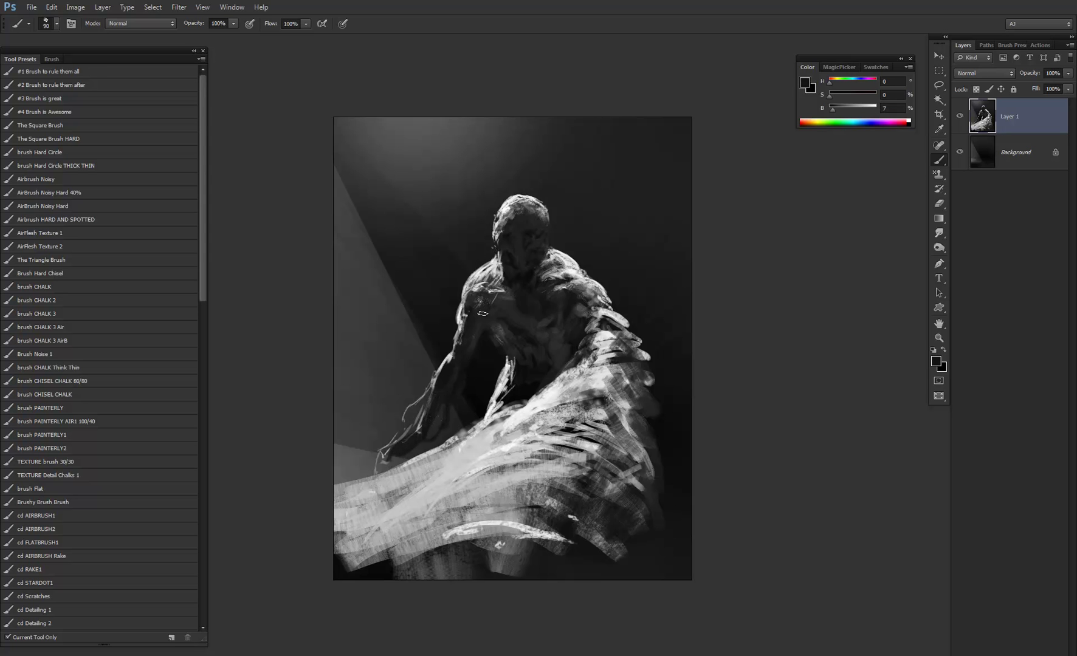
- Define the torso muscles with black and sampled tones, and add white strokes at the waist
key(d)
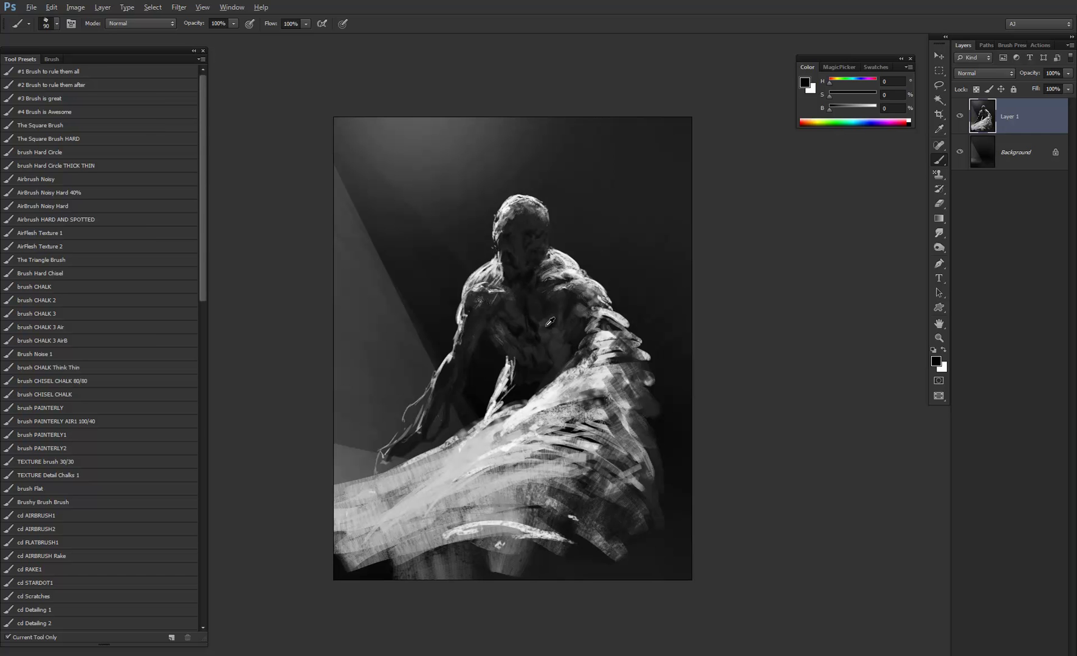
alt+click(513, 332)
alt+click(502, 340)
alt+click(503, 346)
key(d)
key(x)
drag(509, 350, 517, 369)
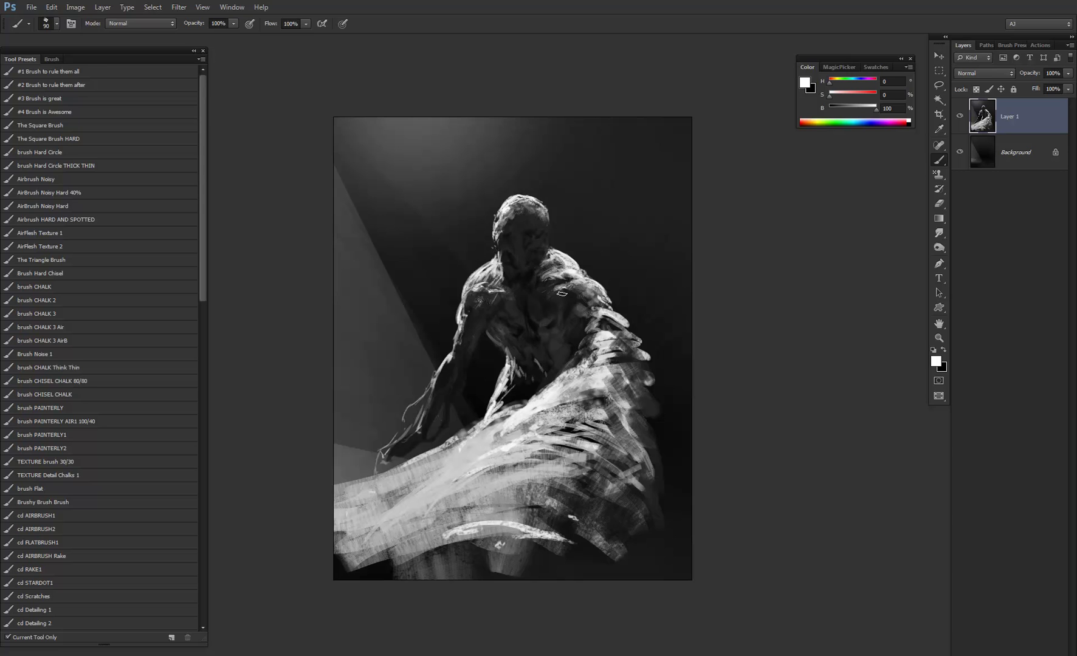
- Refine the chest and both shoulders with sampled tones and smaller white highlights
alt+click(540, 317)
key(d)
alt+click(566, 286)
alt+click(471, 299)
key(x)
key(bracketleft)
key(bracketleft)
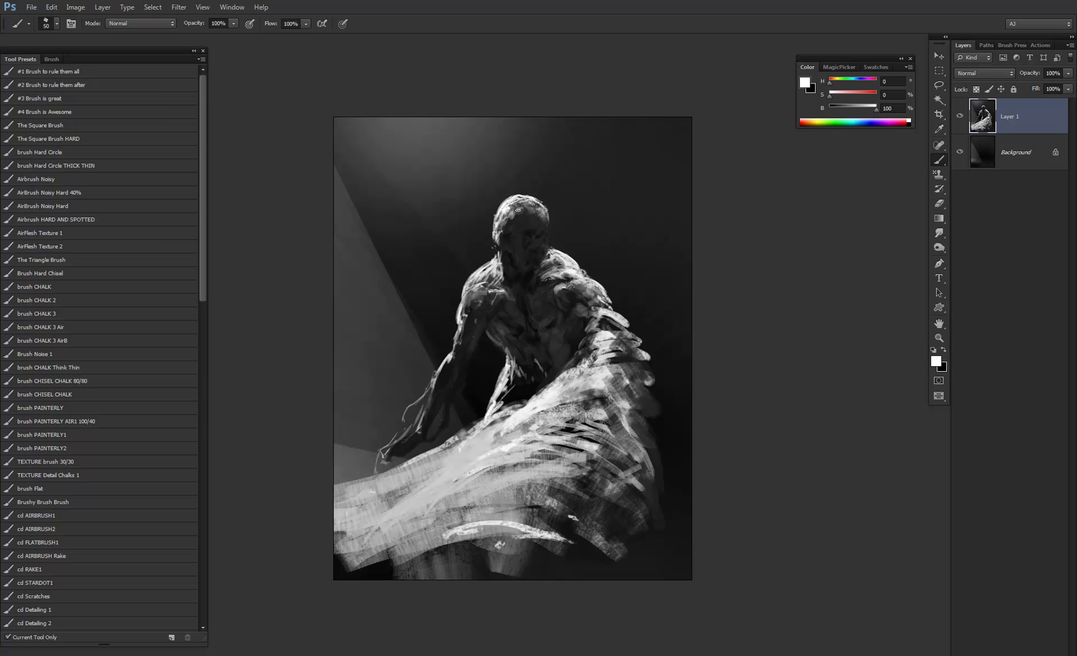
- Shape the face and neck with sampled dark greys and white accents
alt+click(528, 213)
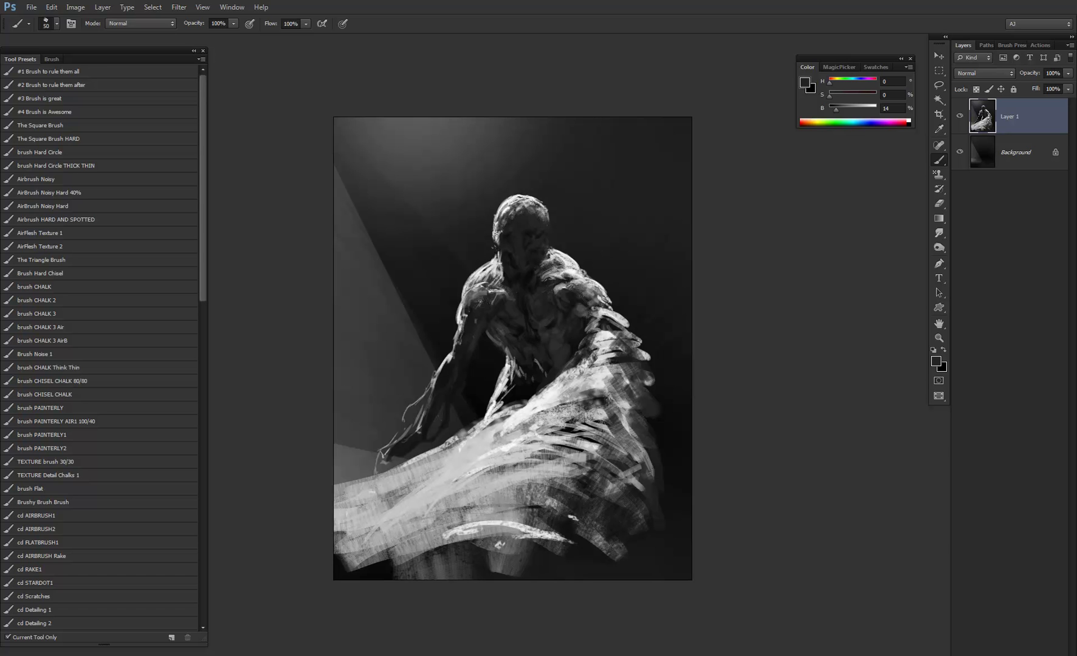
key(d)
key(x)
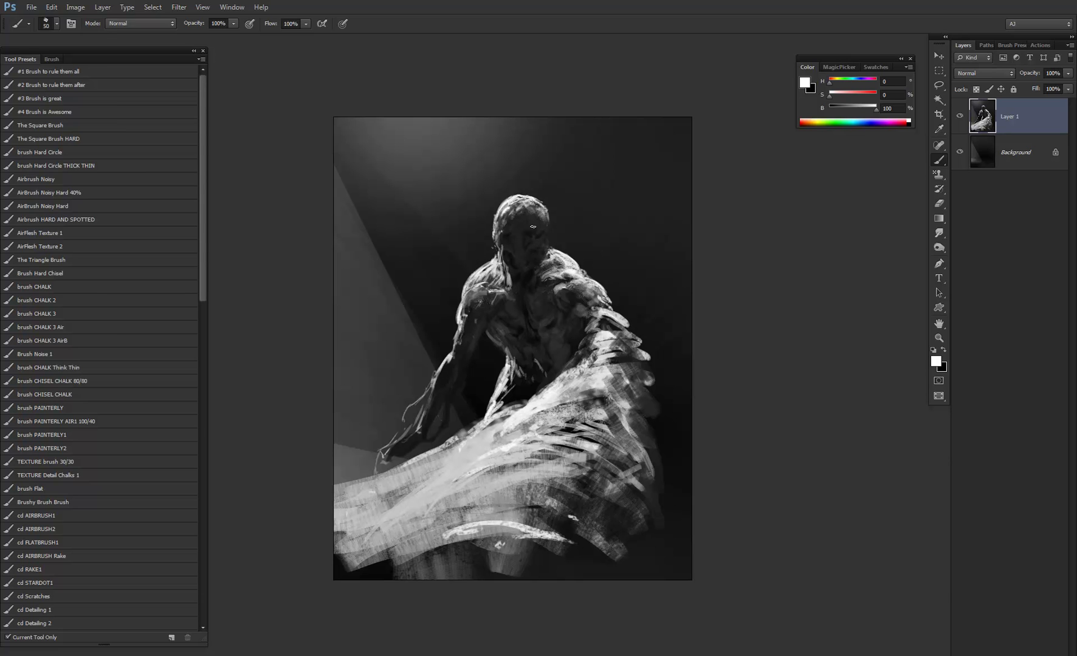
alt+click(551, 221)
alt+click(550, 252)
drag(548, 240, 545, 260)
alt+click(547, 240)
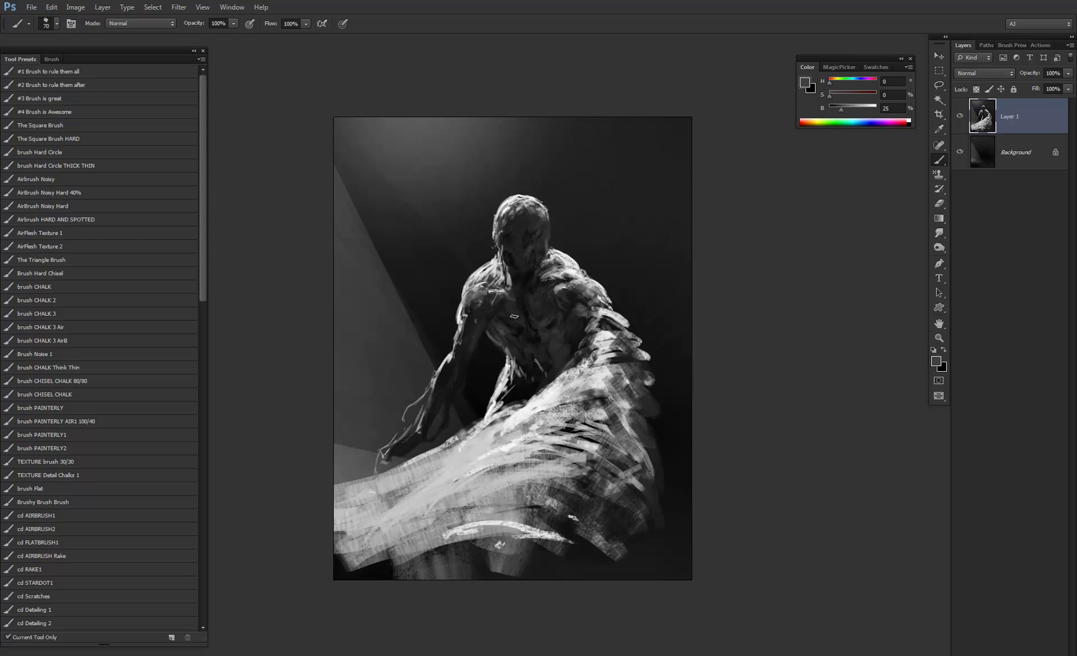
- Flip the canvas back so the drapery falls from the left side of the figure
ctrl+alt+click(524, 325)
ctrl+alt+click(524, 325)
key(F2)
ctrl+click(528, 306)
ctrl+click(530, 305)
ctrl+click(533, 302)
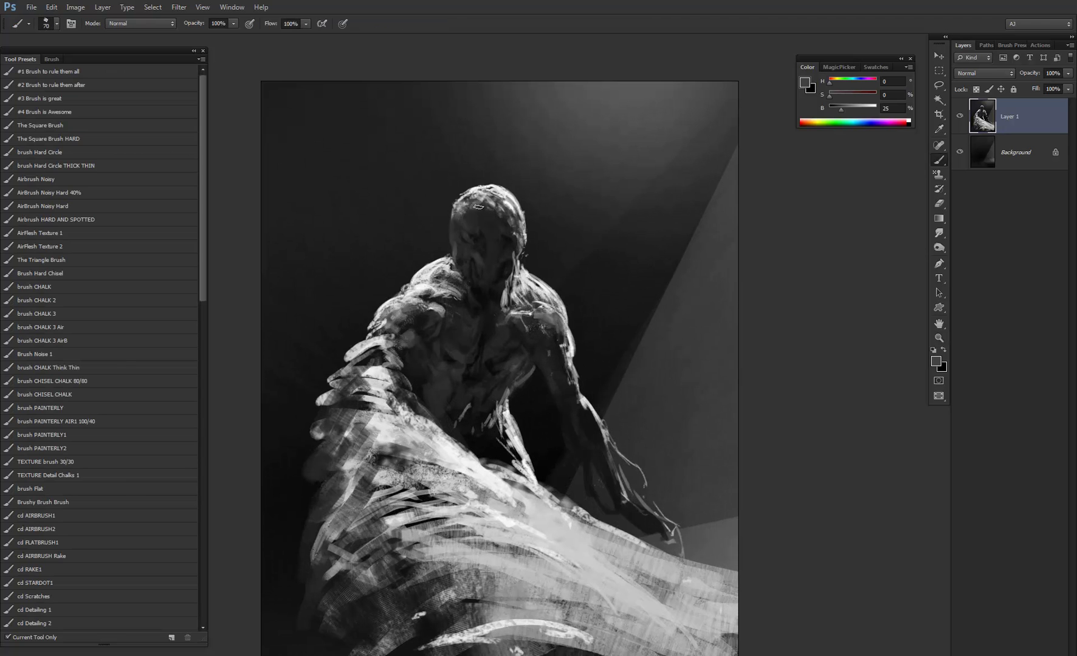
- Reduce the brush to 40 px and model the forehead and crown of the head with sampled tones and white
key(bracketleft)
alt+click(461, 205)
alt+click(460, 214)
alt+click(509, 200)
alt+click(507, 200)
key(bracketleft)
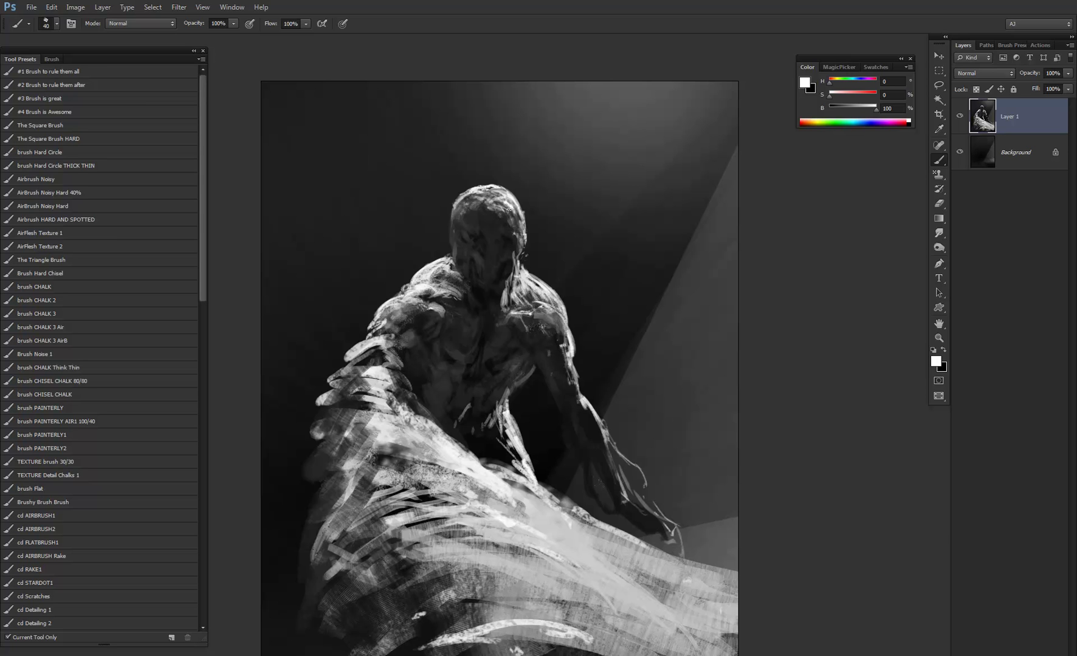
alt+click(490, 211)
drag(499, 205, 483, 197)
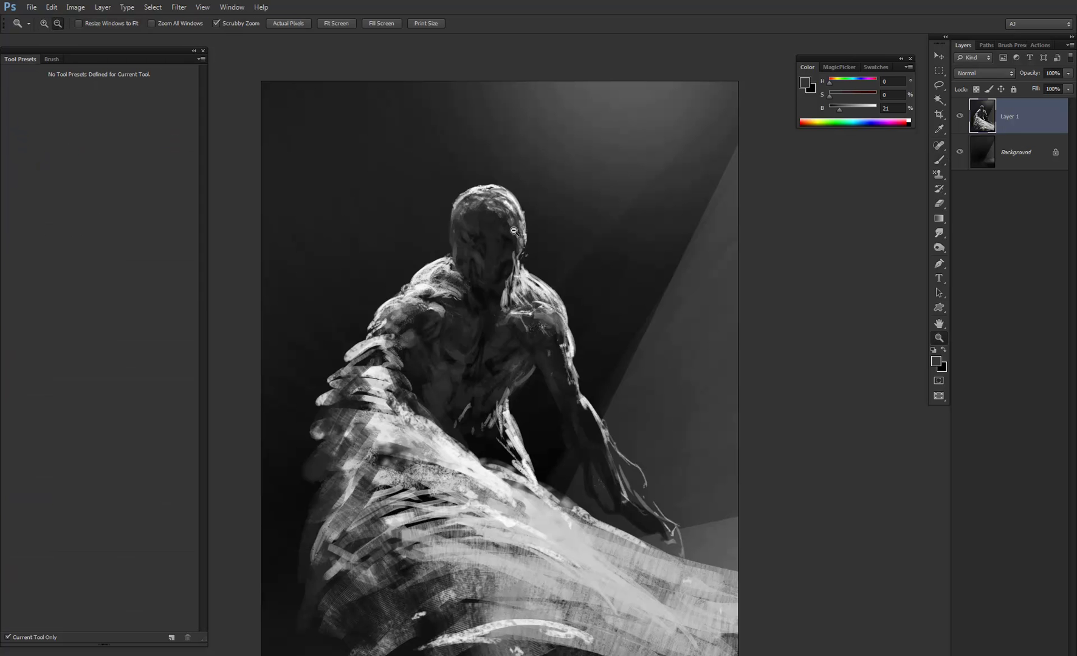
- Refine the head's edge, the neck and the extended arm's shoulder with white and sampled grey highlights
alt+click(512, 229)
alt+click(514, 237)
ctrl+click(522, 254)
ctrl+click(522, 254)
alt+click(516, 197)
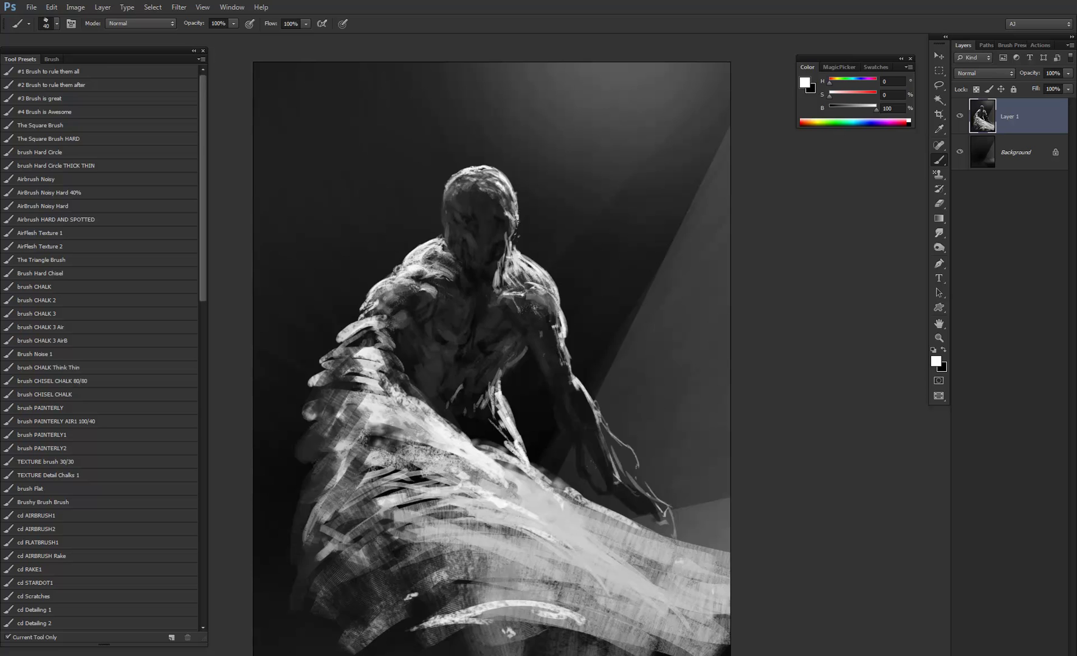
alt+click(494, 251)
alt+click(517, 285)
alt+click(516, 286)
ctrl+click(516, 287)
ctrl+click(516, 285)
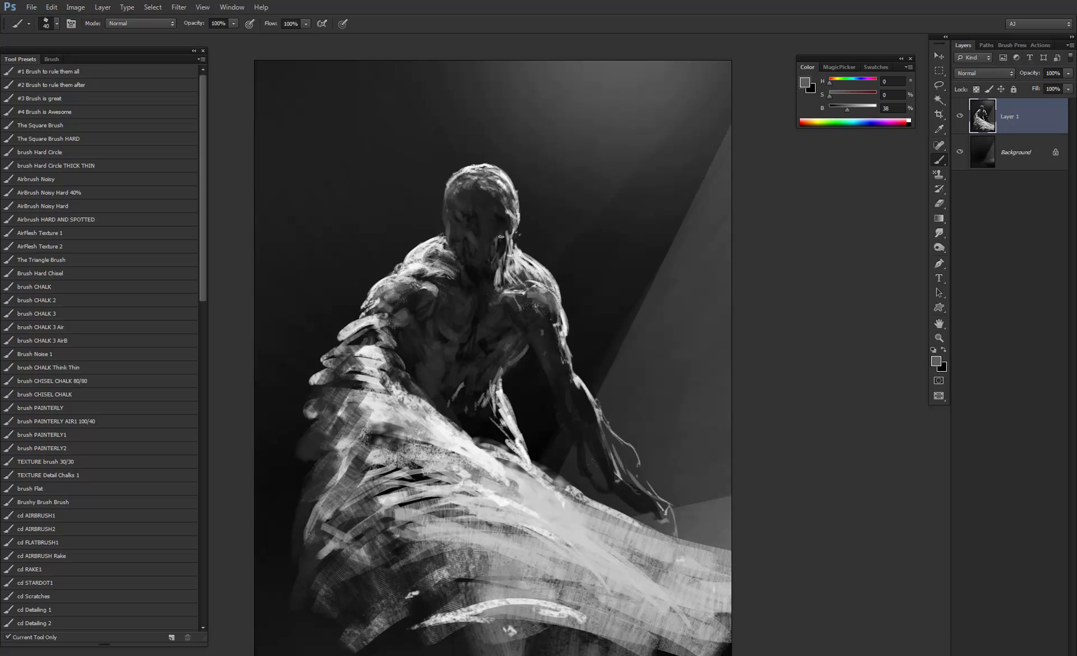
- Blend the face and side of the head with sampled dark and mid-grey tones
alt+click(492, 245)
alt+click(503, 232)
alt+click(496, 211)
alt+click(514, 226)
alt+click(514, 226)
ctrl+click(508, 268)
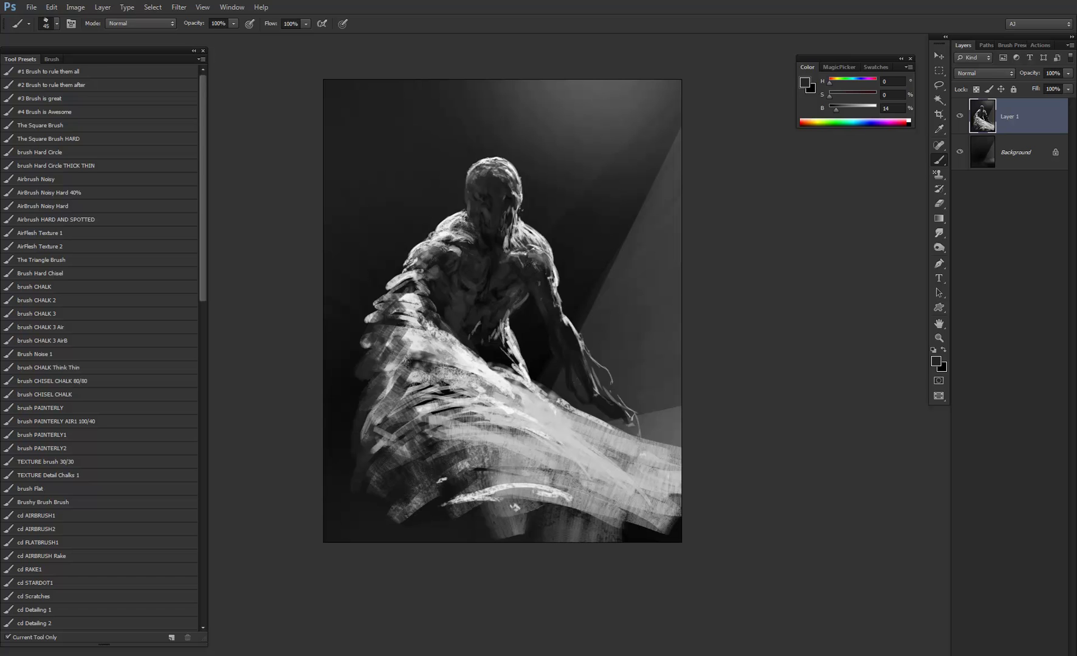
- Enlarge the brush well beyond 35 px and paint sampled light tones down the drapery's outer edge below the shoulder
key(bracketright)
key(bracketright)
key(d)
key(x)
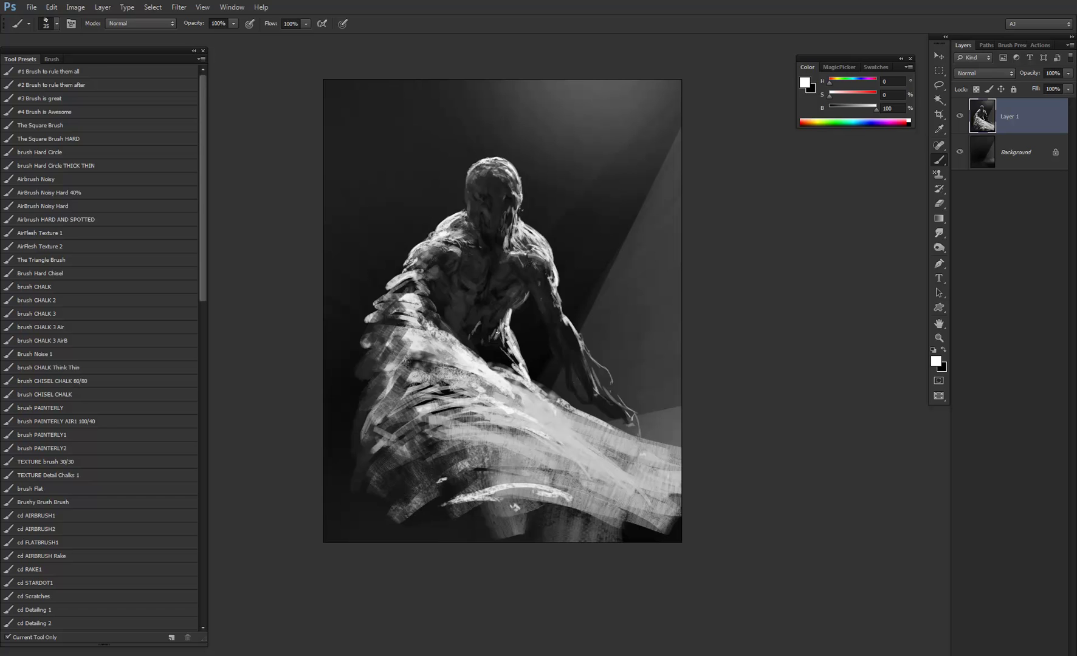
alt+click(481, 315)
key(bracketright)
key(bracketright)
key(bracketright)
key(bracketright)
key(bracketright)
key(bracketright)
key(bracketright)
key(bracketright)
alt+click(407, 282)
mouse_move(410, 284)
mouse_down()
mouse_move(381, 304)
mouse_move(389, 289)
mouse_move(413, 286)
mouse_move(393, 327)
mouse_move(421, 286)
mouse_move(418, 277)
mouse_move(388, 295)
mouse_move(388, 319)
mouse_move(405, 310)
mouse_move(378, 339)
mouse_move(414, 321)
mouse_move(392, 329)
mouse_move(412, 324)
mouse_move(432, 353)
mouse_move(401, 377)
mouse_move(443, 374)
mouse_move(388, 402)
mouse_up()
- Sweep broad curved strokes of a sampled near-white across the lower drapery with the 125 px brush
key(bracketleft)
alt+click(489, 381)
alt+click(475, 372)
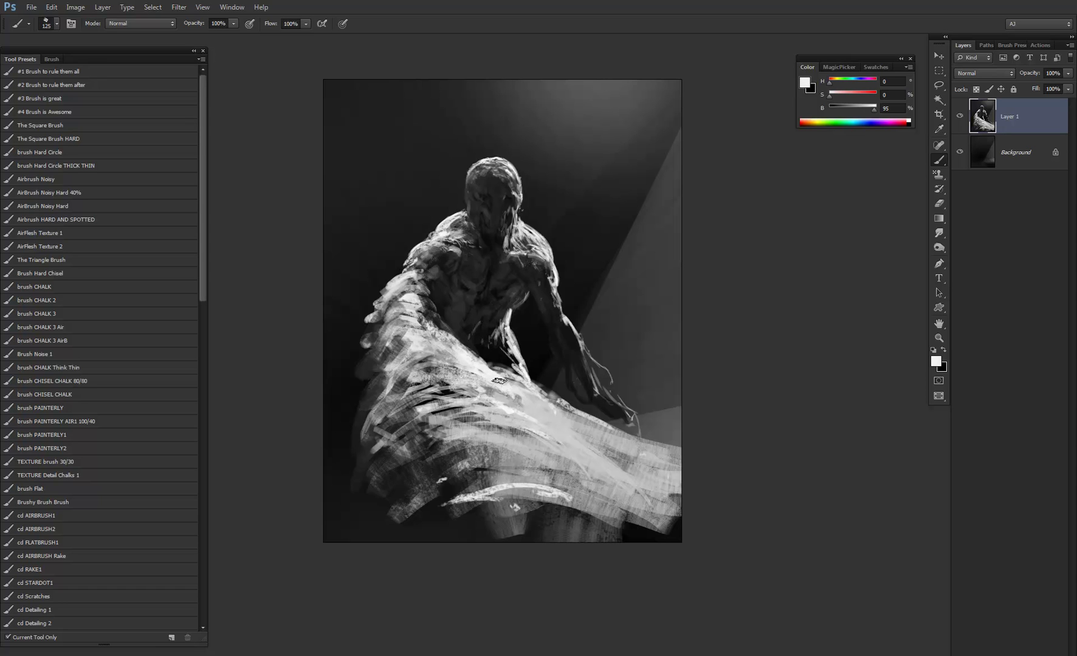
mouse_move(632, 462)
mouse_down()
mouse_move(516, 475)
mouse_move(505, 507)
mouse_move(414, 519)
mouse_move(540, 495)
mouse_up()
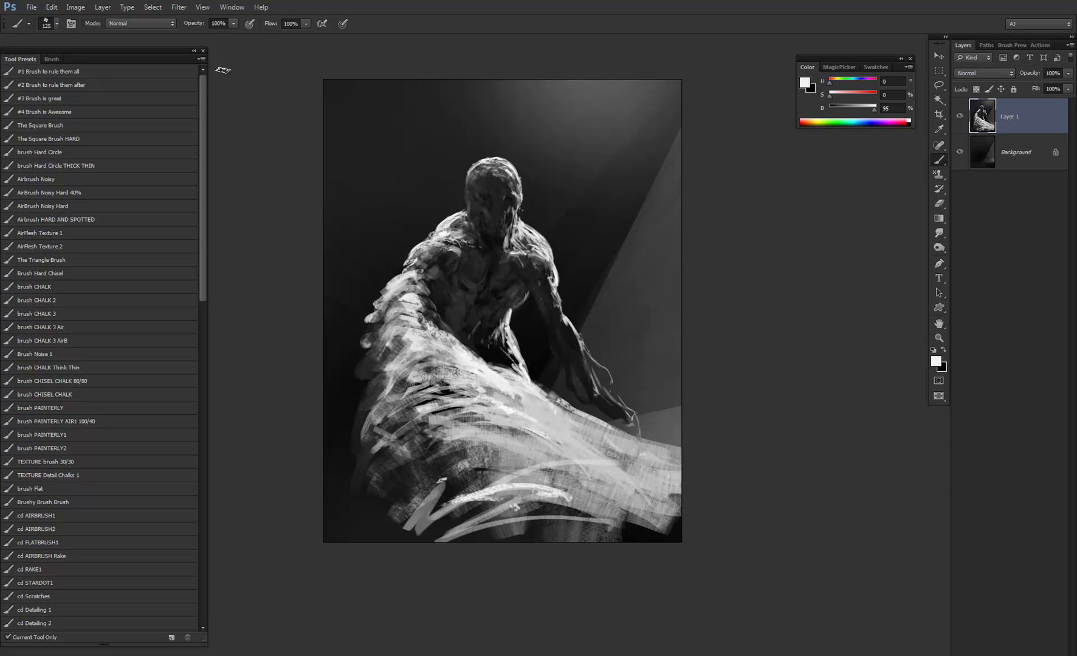
click(178, 9)
mouse_move(226, 122)
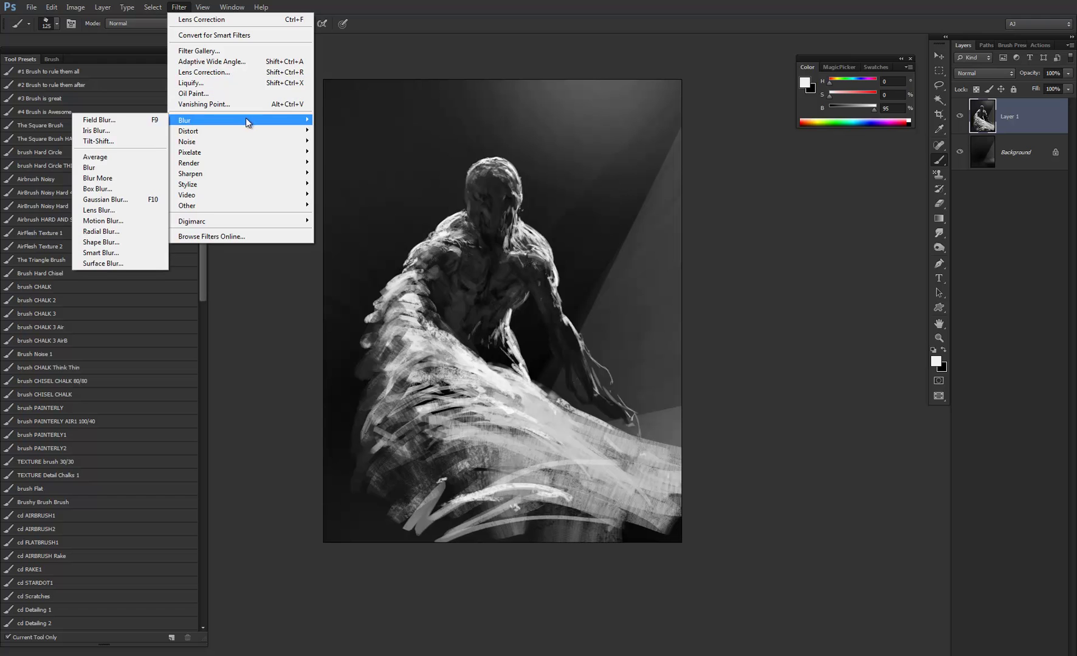
key(Escape)
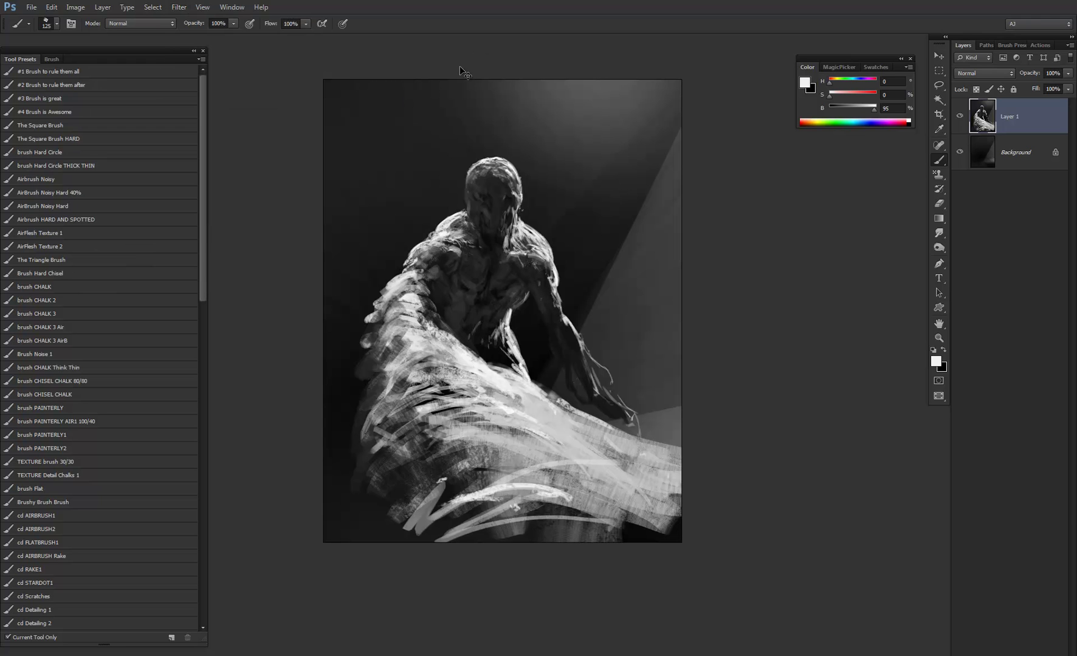
- Duplicate Layer 1 and apply Gaussian Blur to the copy with a radius well above 2.6 pixels
key(ctrl+j)
click(181, 10)
mouse_move(206, 121)
click(105, 199)
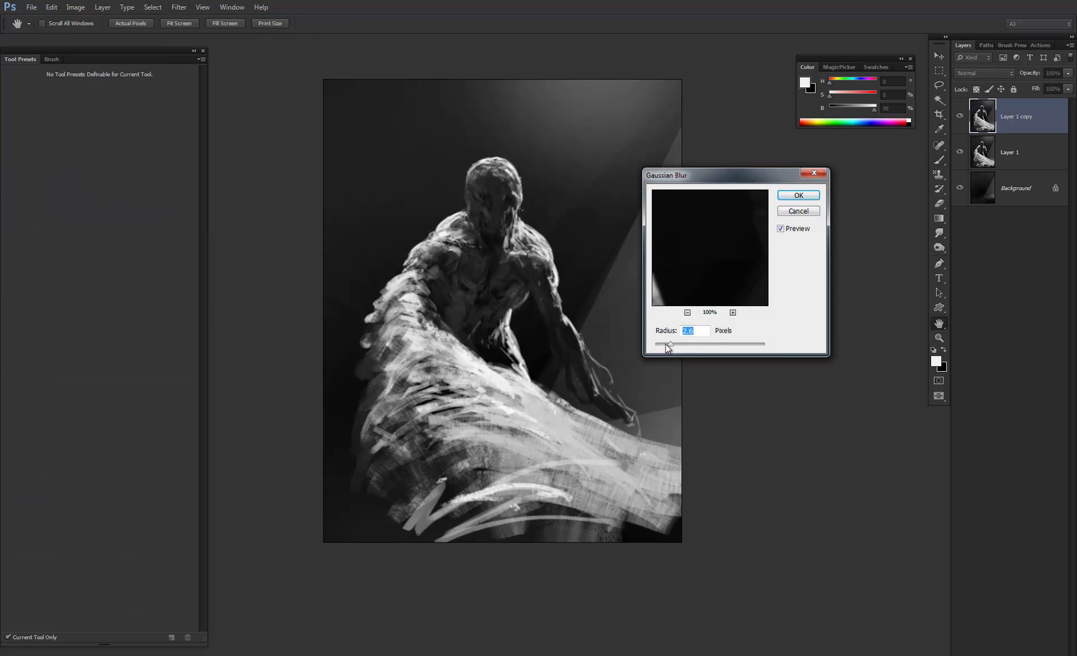
drag(669, 344, 697, 344)
click(798, 195)
- Erase the blurred copy over the head, torso and upper drapery so the sharp figure underneath shows through
key(ctrl+0)
key(e)
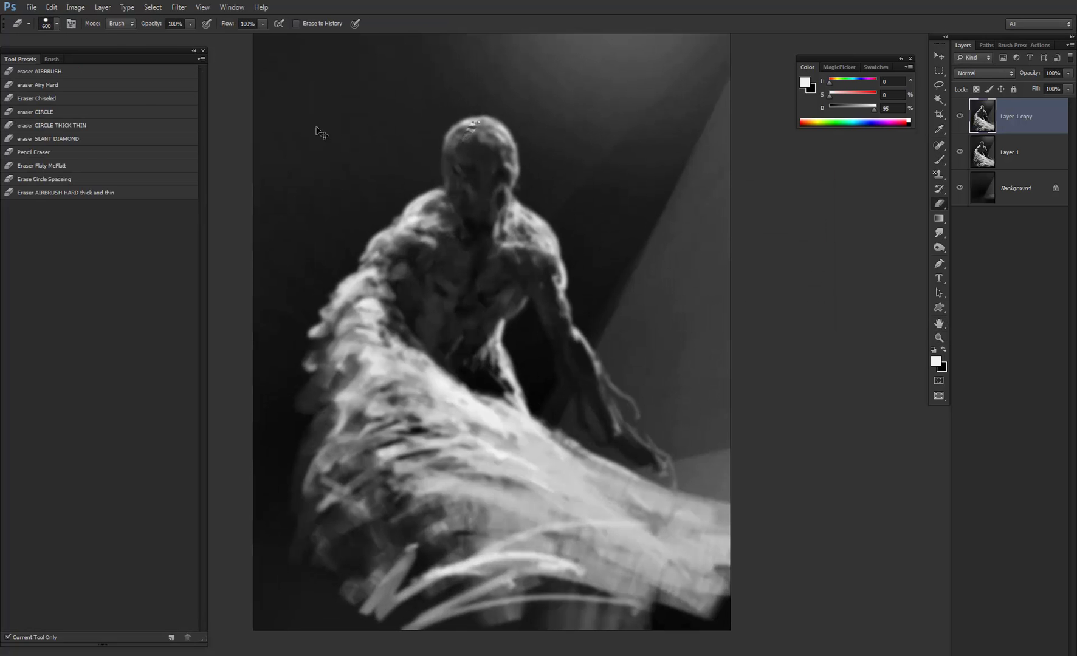
key(bracketleft)
mouse_move(485, 153)
mouse_down()
mouse_move(490, 175)
mouse_move(460, 229)
mouse_move(448, 241)
mouse_move(424, 237)
mouse_move(385, 273)
mouse_move(399, 261)
mouse_move(513, 241)
mouse_move(532, 256)
mouse_move(540, 293)
mouse_move(482, 253)
mouse_move(466, 294)
mouse_move(478, 144)
mouse_move(497, 142)
mouse_move(480, 150)
mouse_move(487, 205)
mouse_move(449, 240)
mouse_move(499, 290)
mouse_move(451, 313)
mouse_move(388, 288)
mouse_move(383, 271)
mouse_move(357, 286)
mouse_move(403, 240)
mouse_move(310, 344)
mouse_move(418, 265)
mouse_move(402, 418)
mouse_move(372, 420)
mouse_up()
key(z)
alt+click(452, 362)
alt+click(452, 363)
alt+click(453, 366)
click(474, 368)
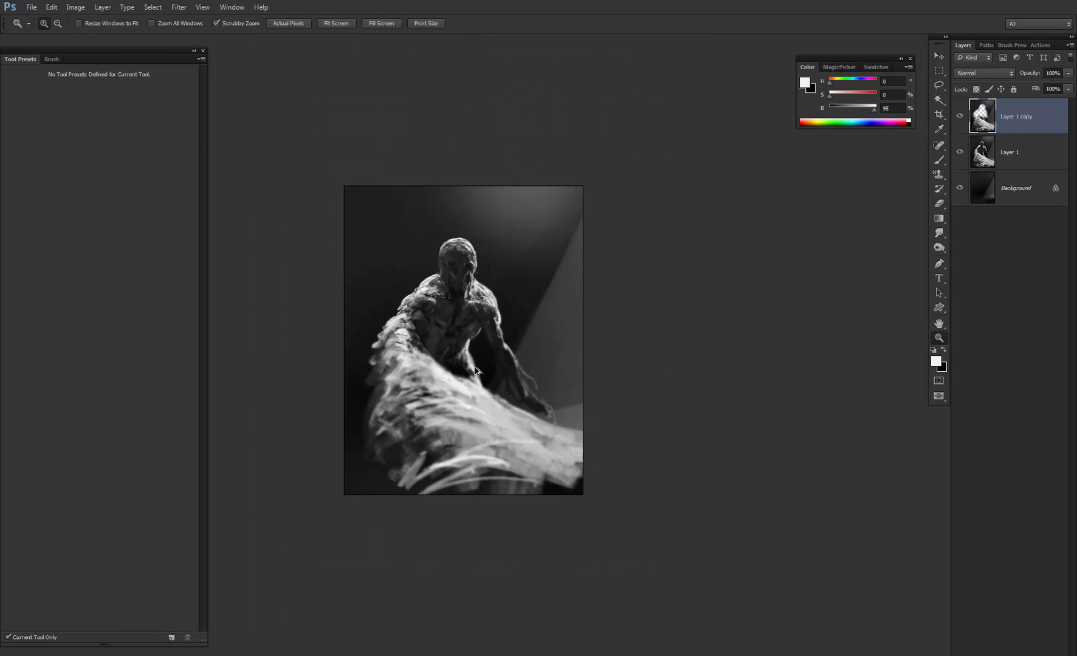
key(e)
key(z)
click(501, 339)
key(e)
key(z)
alt+click(510, 323)
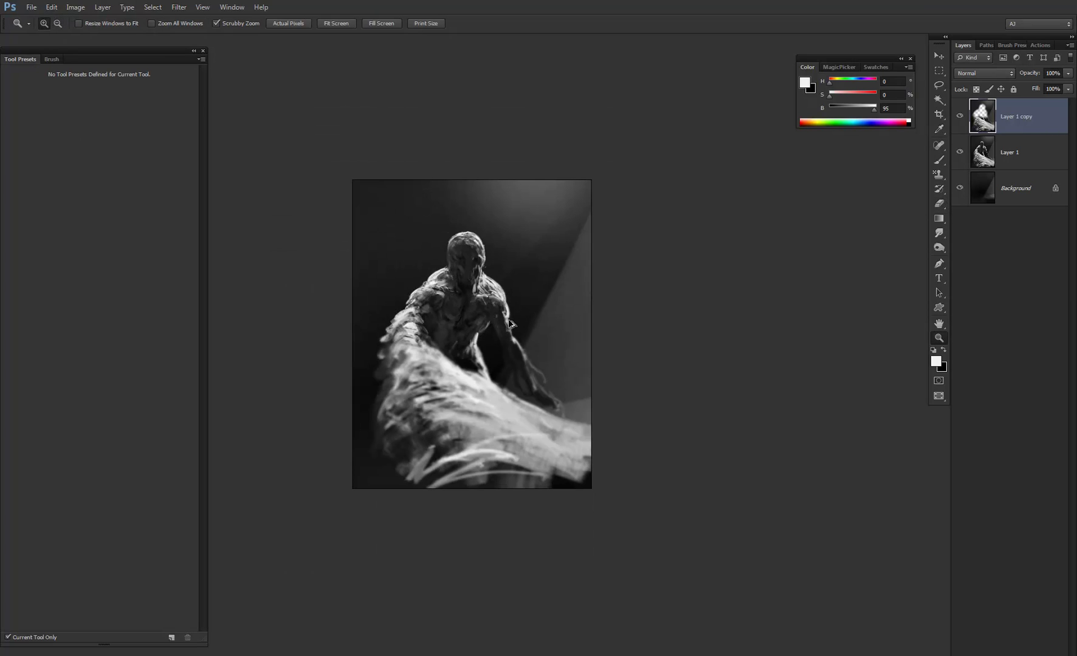
- Stamp the visible layers into a new layer and apply Lens Correction with strongly negative red/cyan and -88.89 blue/yellow fringe
key(ctrl+alt+shift+e)
key(ctrl+shift+r)
click(965, 68)
click(920, 161)
click(910, 203)
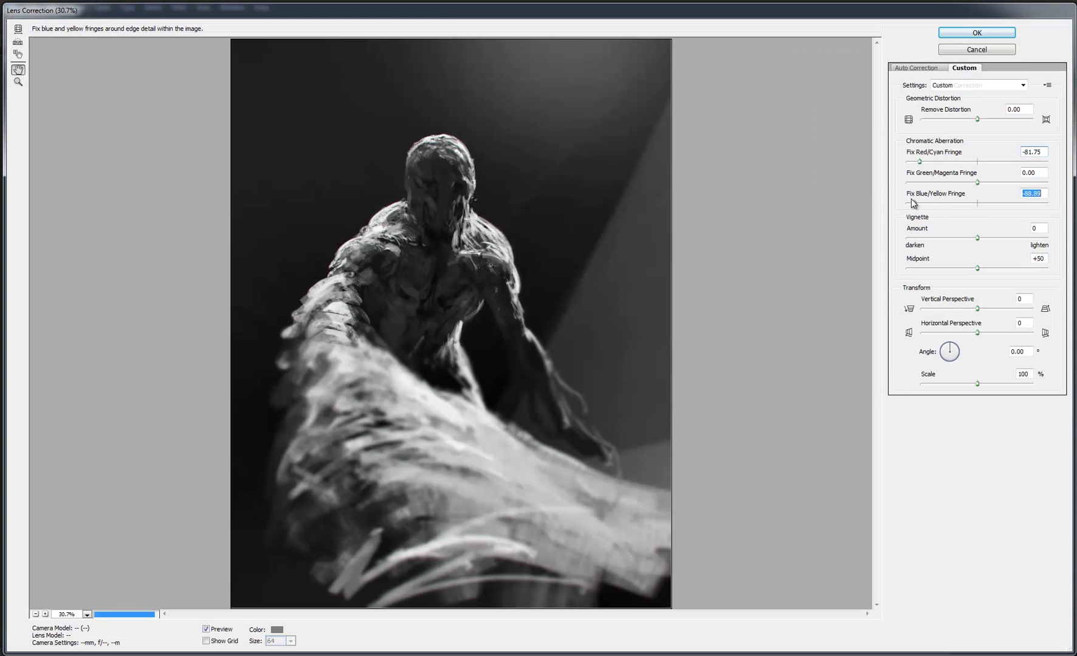
click(906, 163)
click(966, 33)
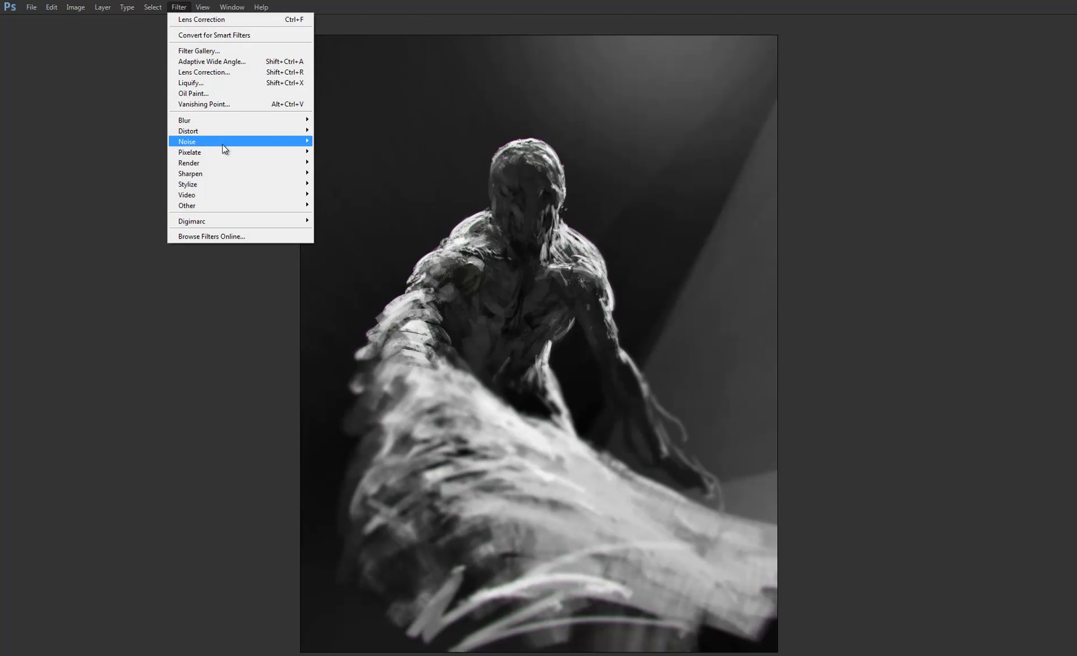
- Sharpen the merged layer with Smart Sharpen, using a 0.7 px radius, Lens Blur removal and More Accurate
mouse_move(211, 174)
click(131, 205)
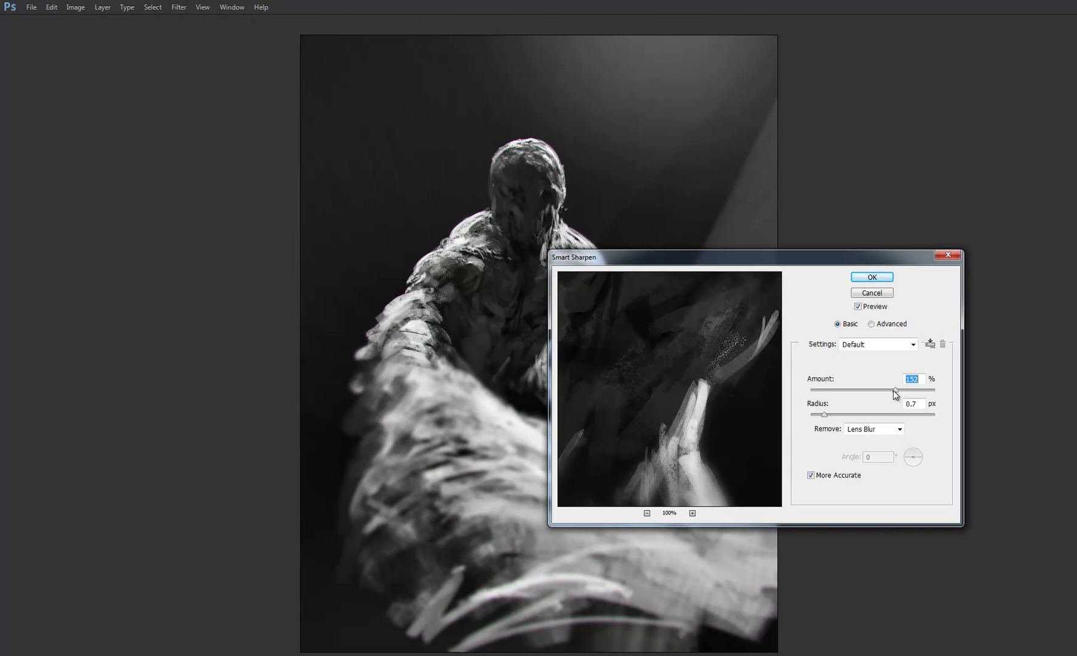
key(Return)
- Add 7% uniform noise to the merged layer and change the screen mode to view the painting
click(179, 7)
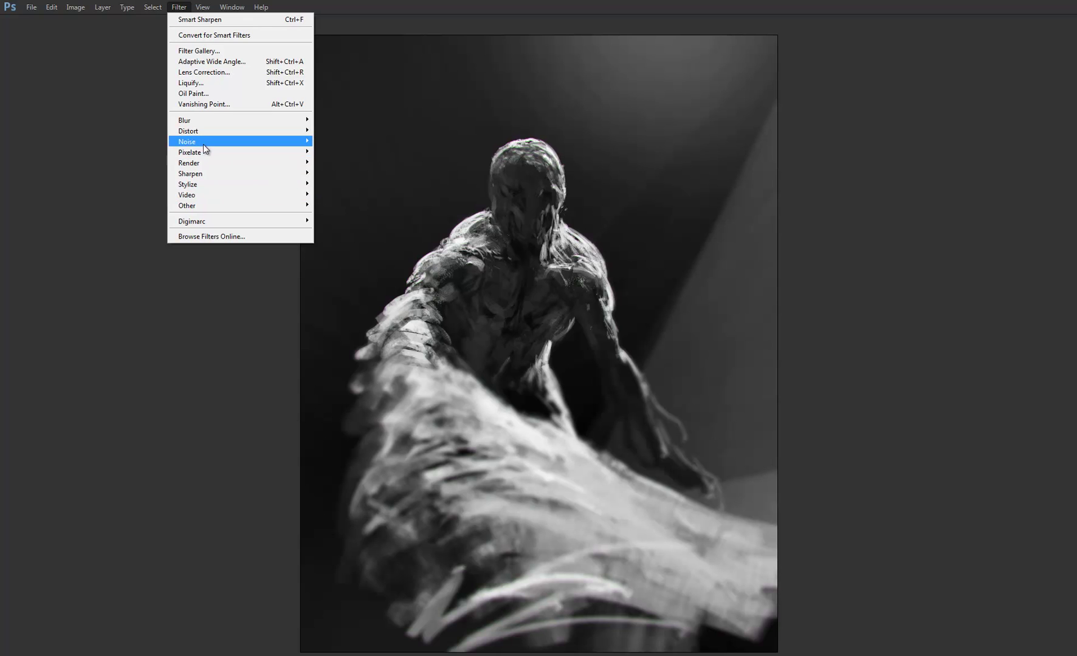
mouse_move(204, 146)
click(165, 144)
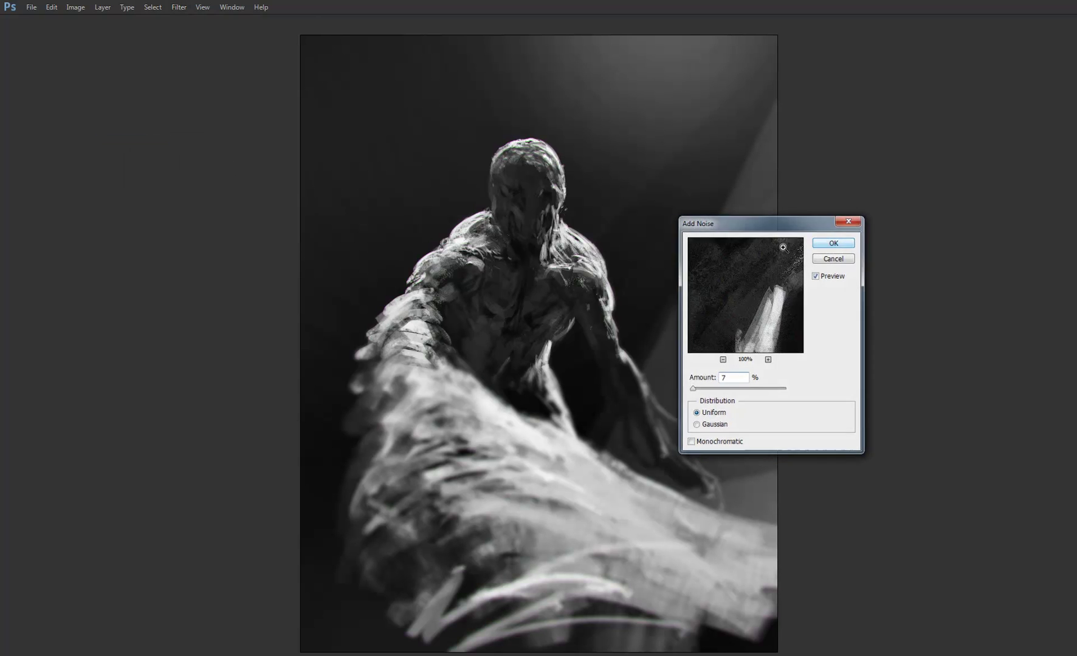
key(Return)
key(f)
key(f)
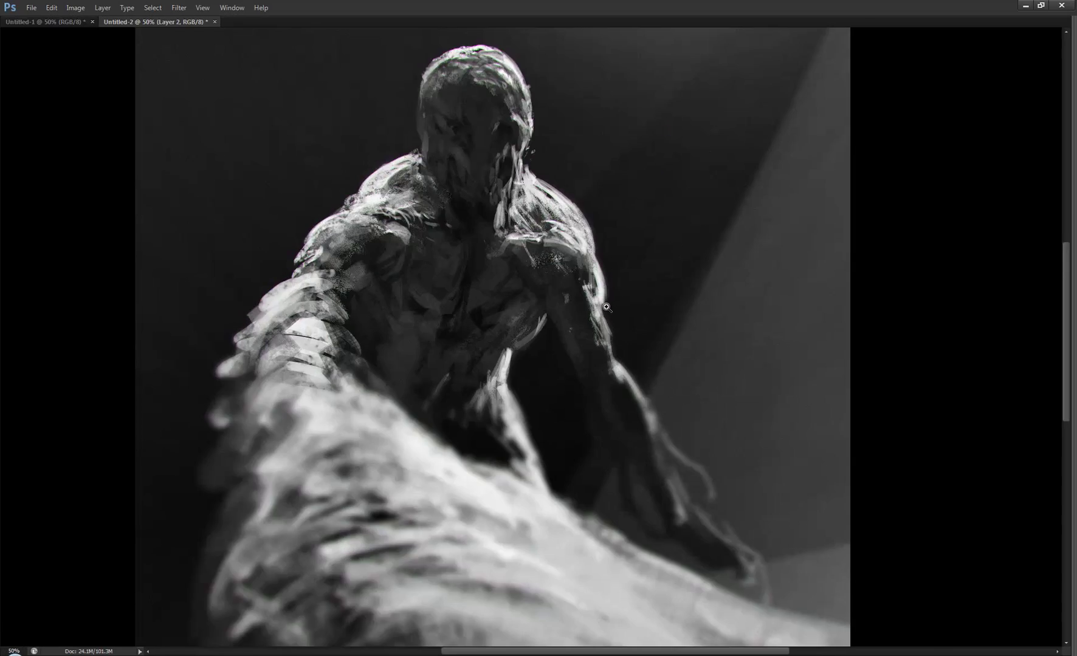